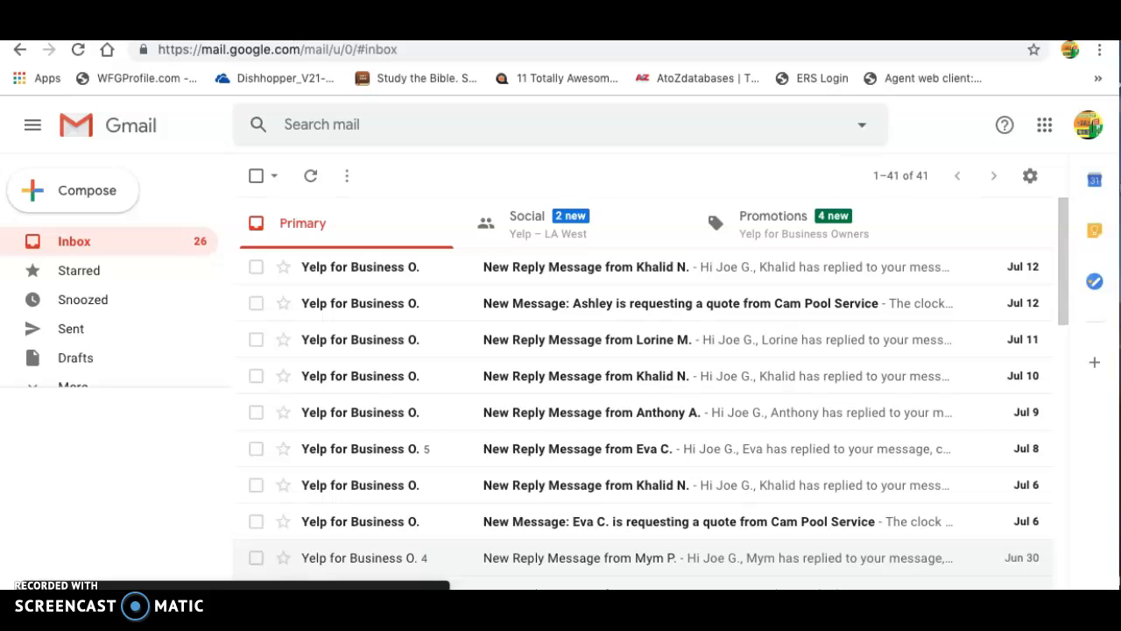
pyautogui.click(1090, 132)
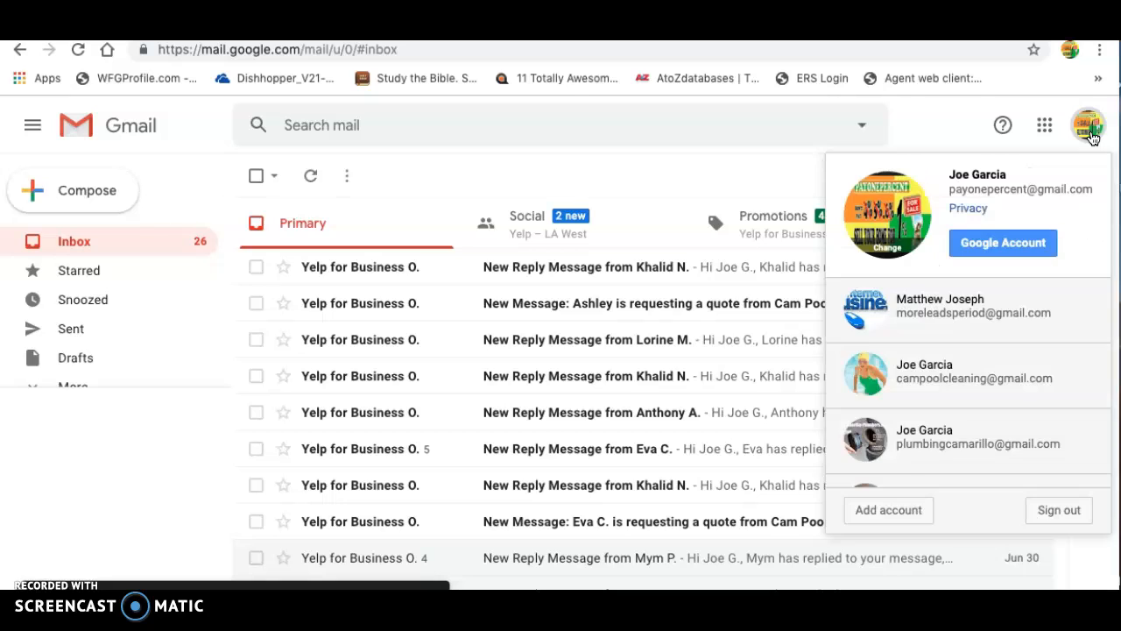
pyautogui.click(922, 352)
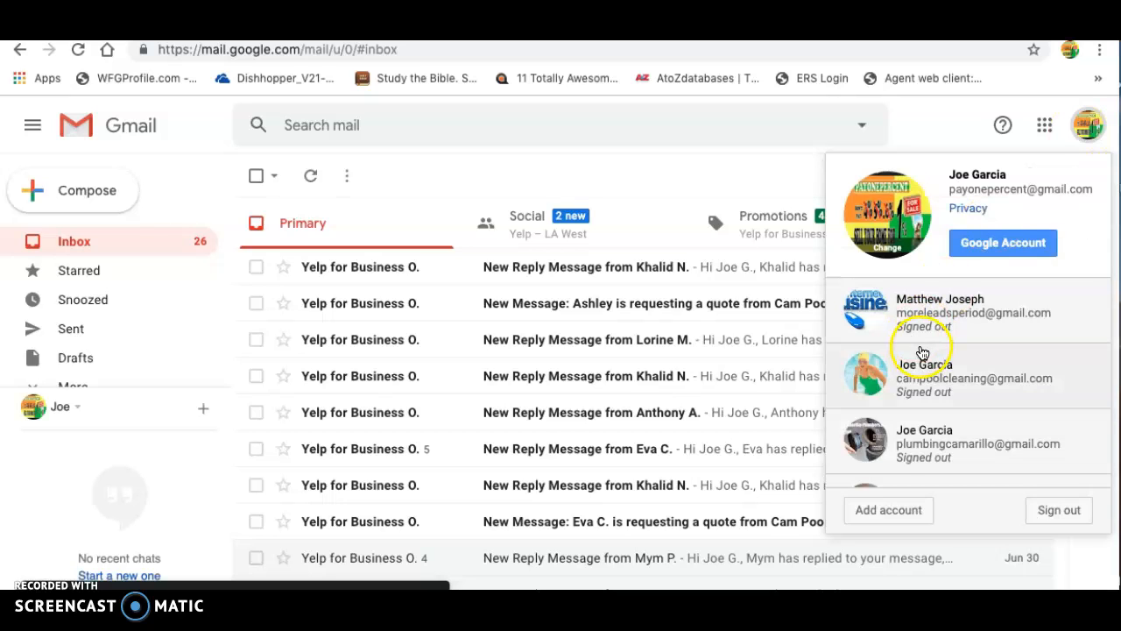
pyautogui.click(901, 513)
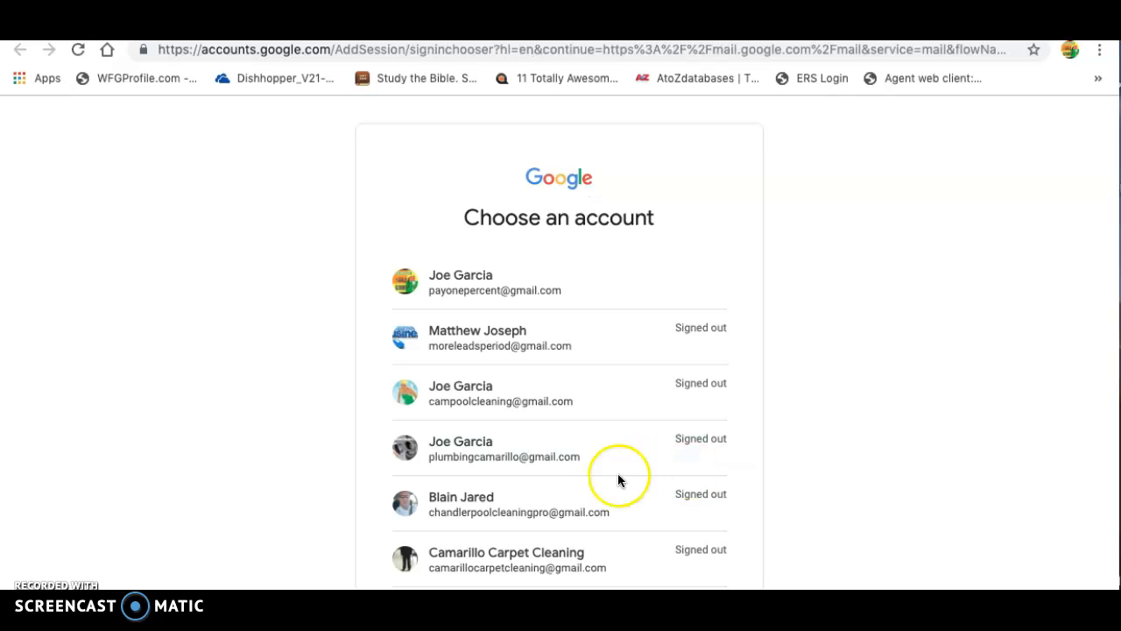
# - Choose Use another account, then Create account for managing a business
pyautogui.scroll(-3, 618, 475)
pyautogui.click(468, 531)
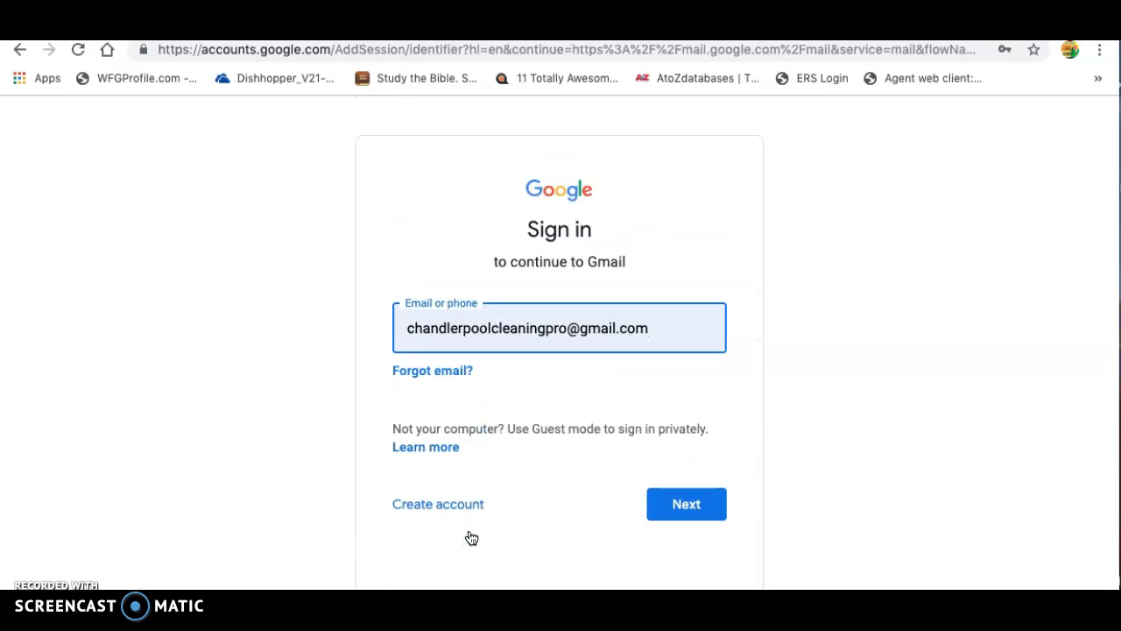
pyautogui.click(455, 512)
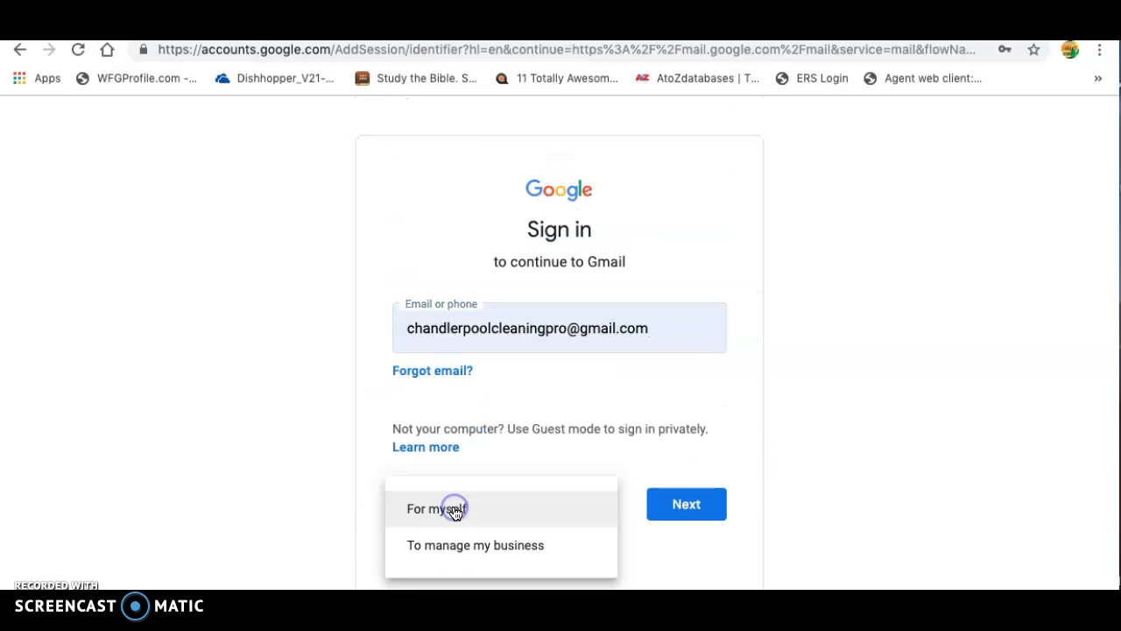
pyautogui.click(438, 550)
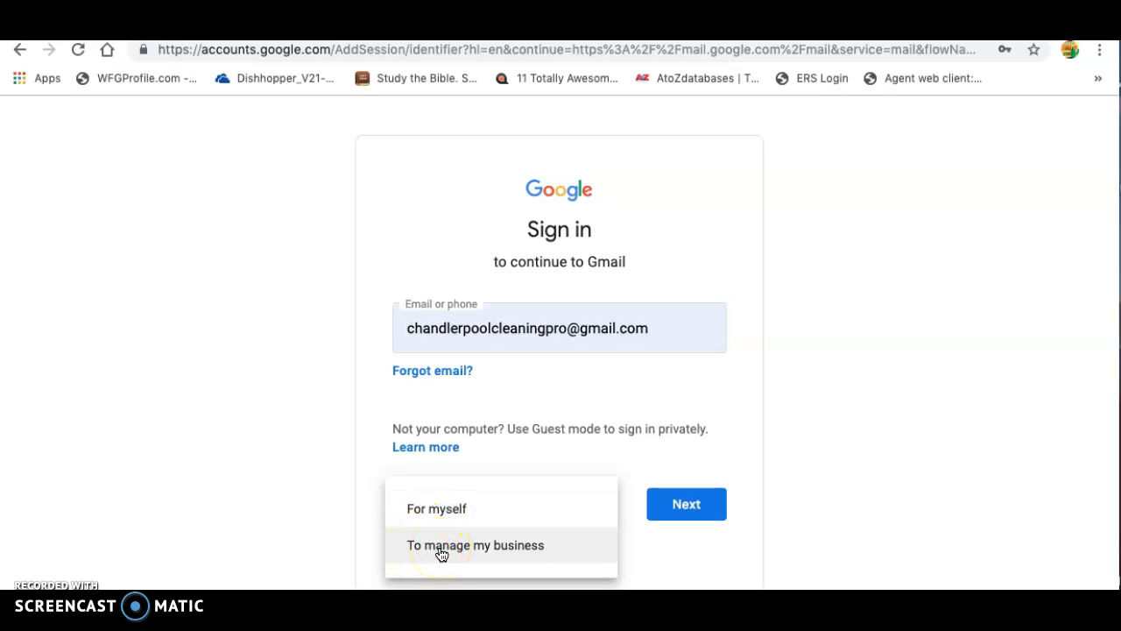
pyautogui.click(443, 552)
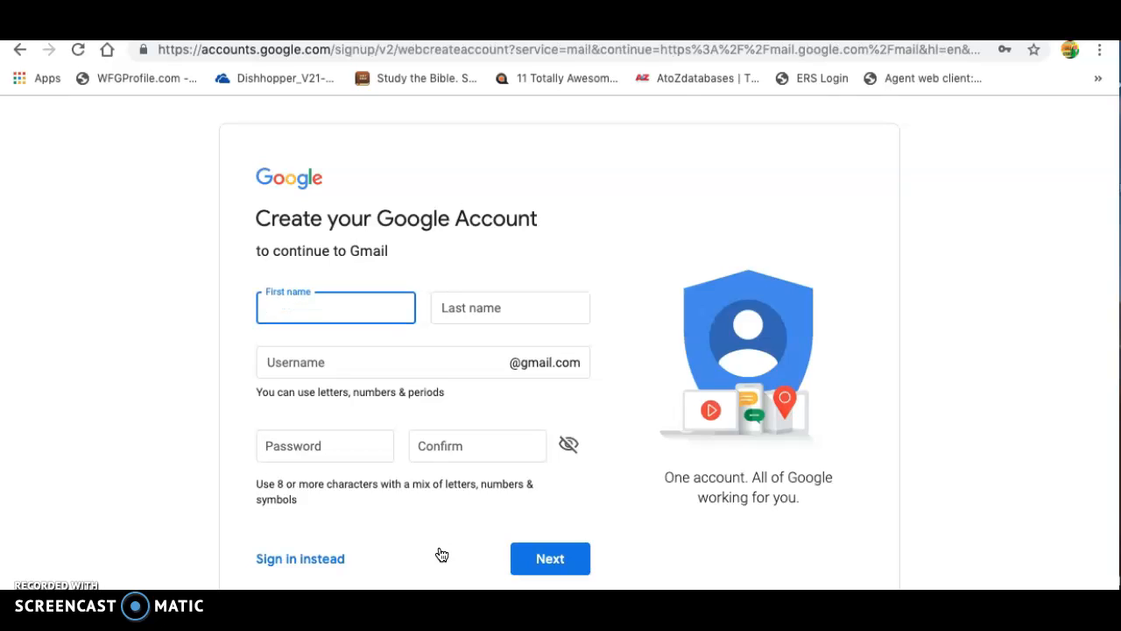
# - Enter the first and last name, fixing the first name's capitalisation
pyautogui.press('Tab')
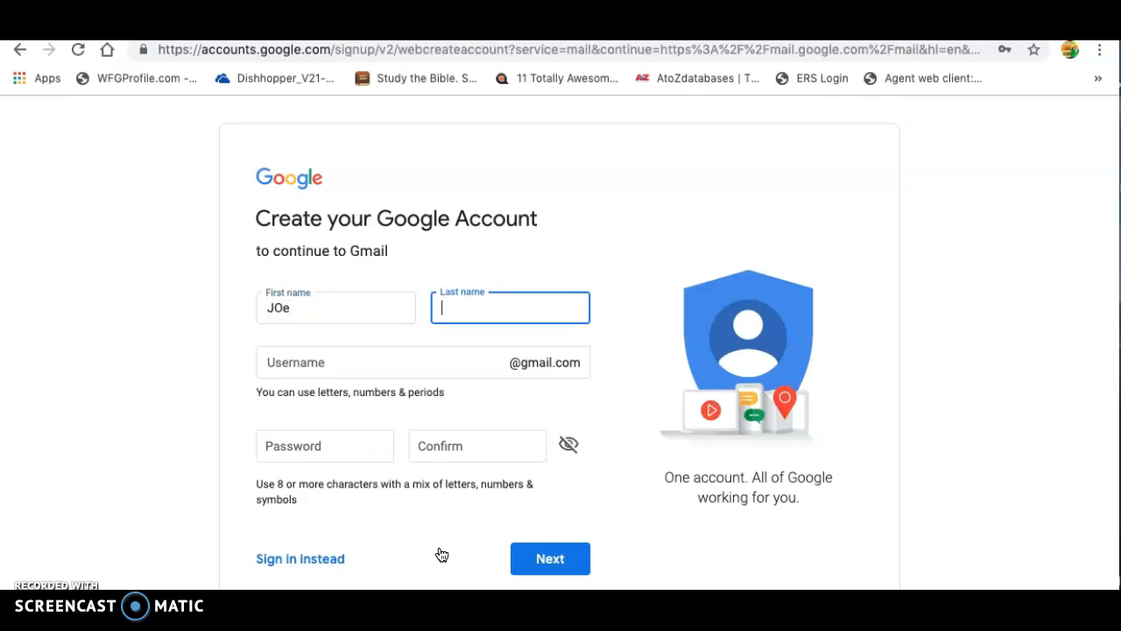
pyautogui.click(283, 307)
pyautogui.press('BackSpace')
pyautogui.write('o')
pyautogui.write('e')
pyautogui.click(441, 311)
# - Enter a pool-service username, enter and confirm the password, and submit the form
pyautogui.click(399, 362)
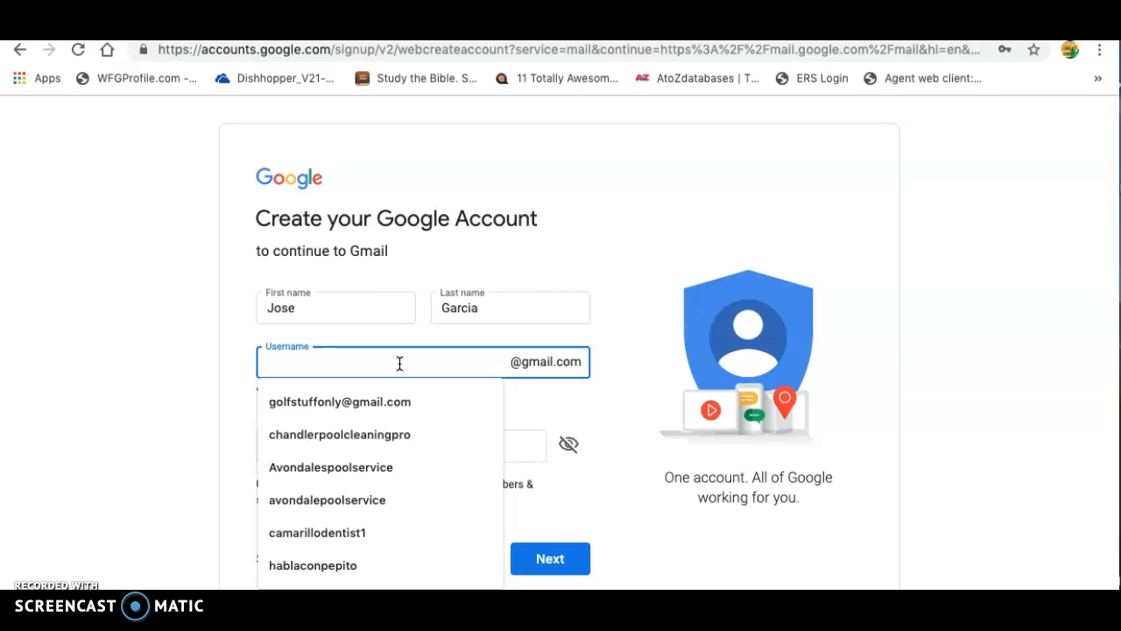
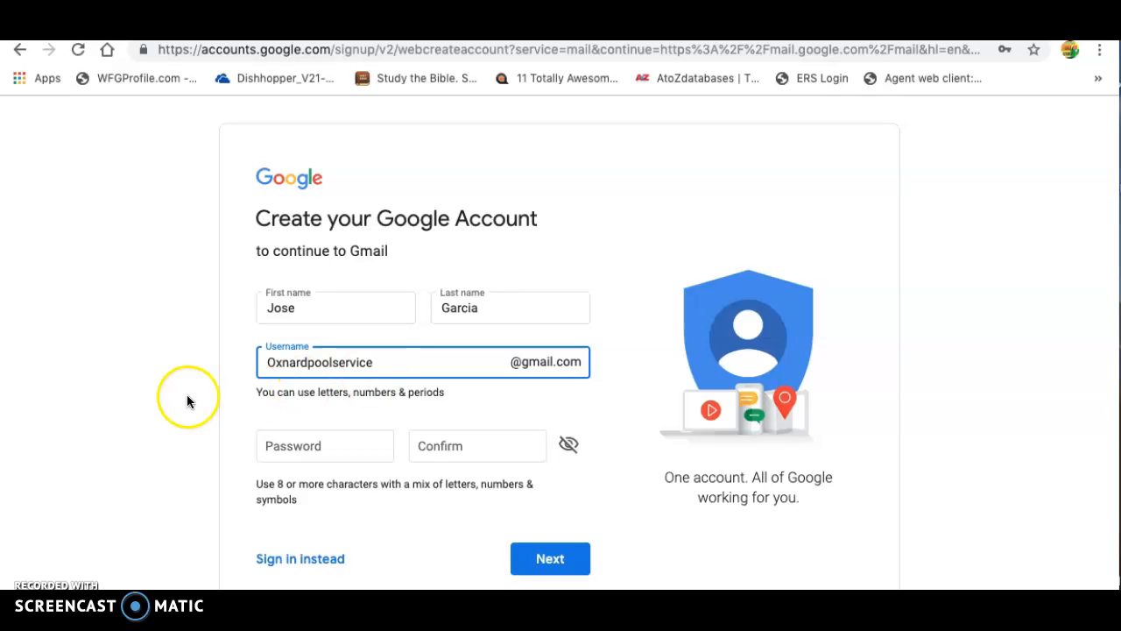
pyautogui.click(331, 452)
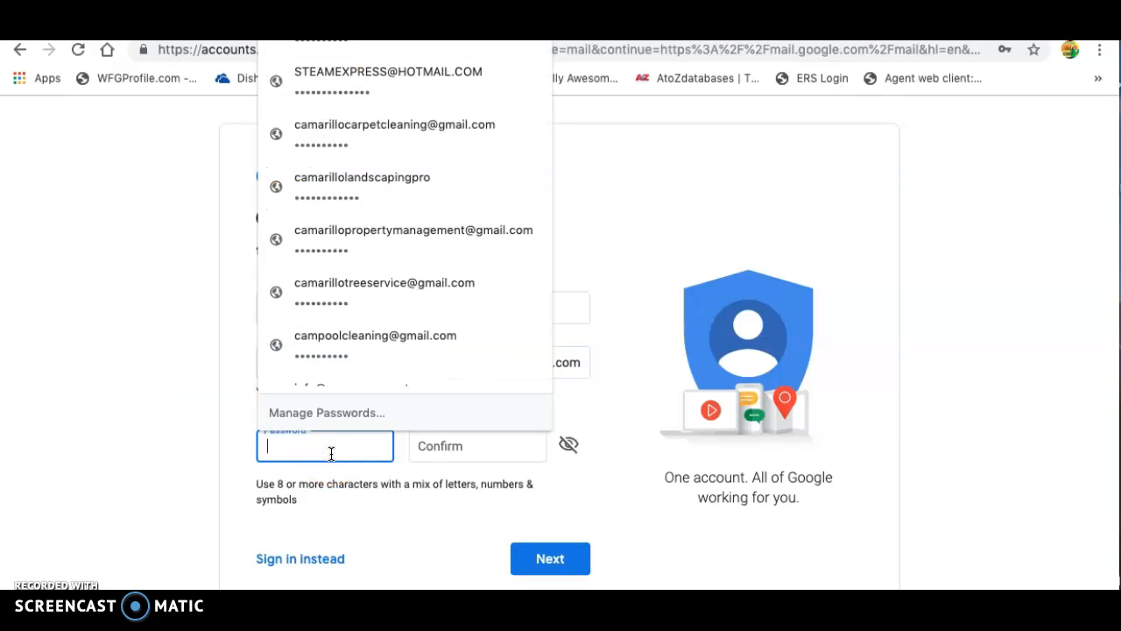
pyautogui.write('••••••••••')
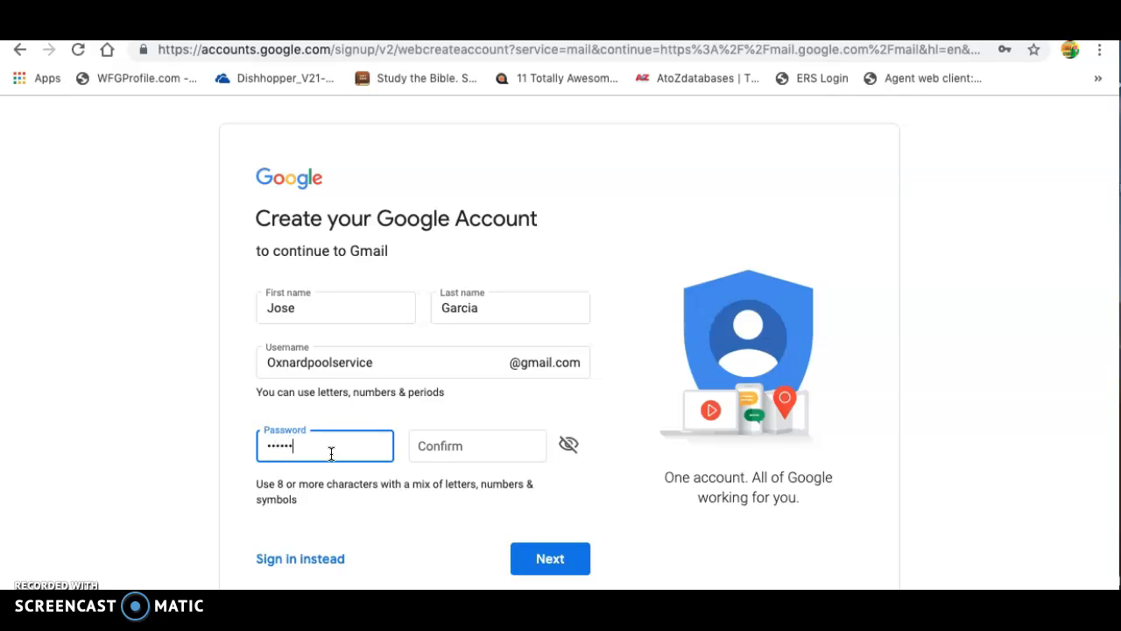
pyautogui.click(488, 435)
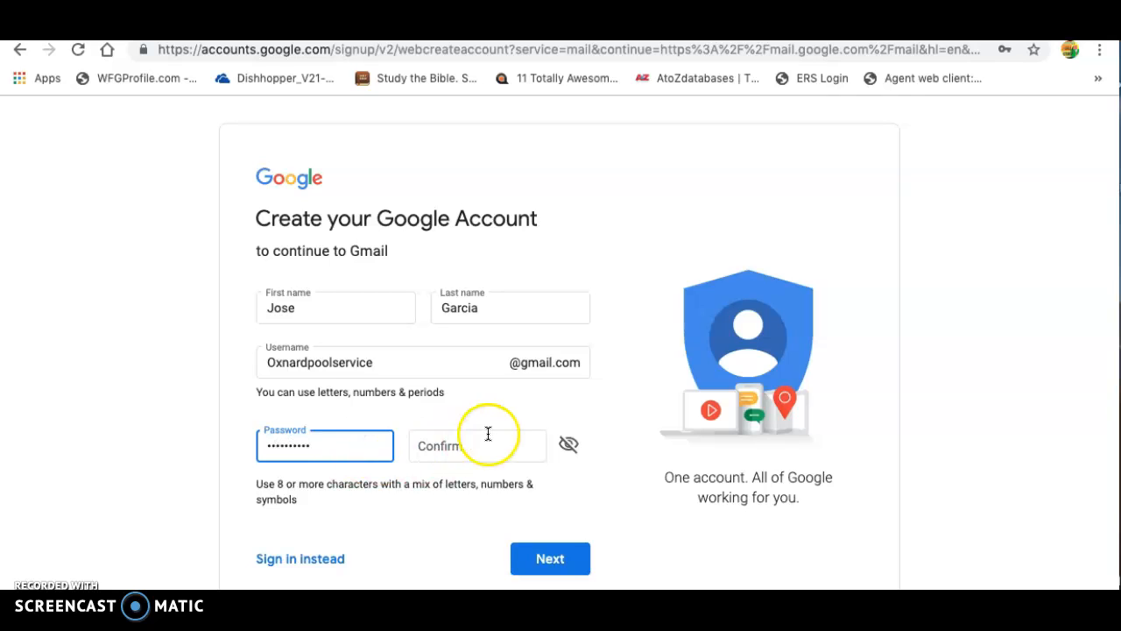
pyautogui.write('••••')
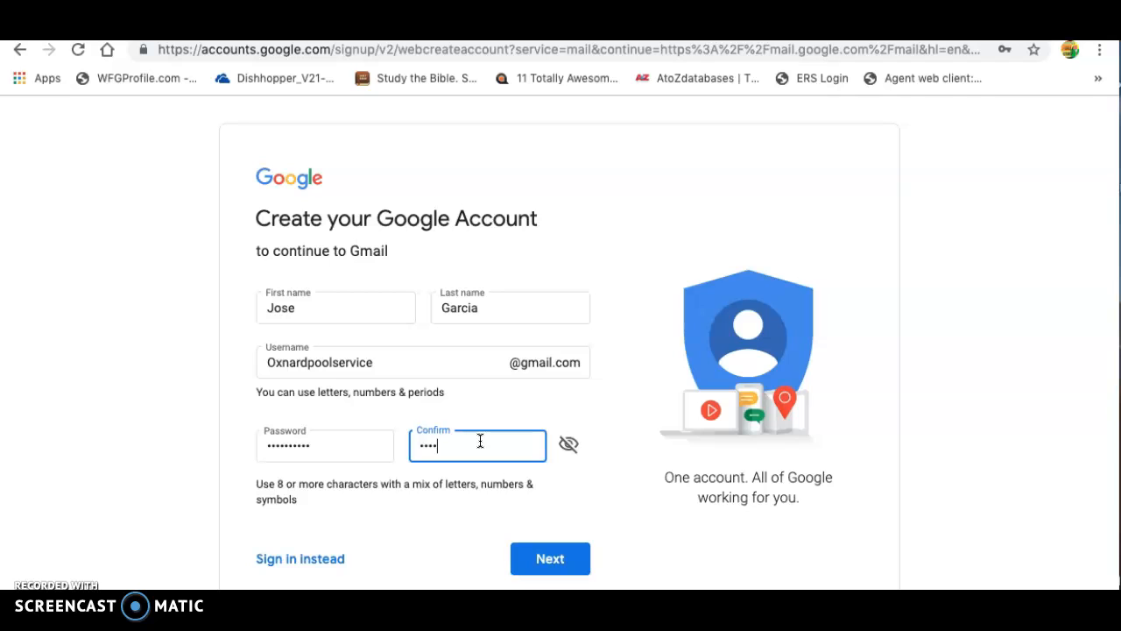
pyautogui.write('••••••')
pyautogui.scroll(-1, 369, 440)
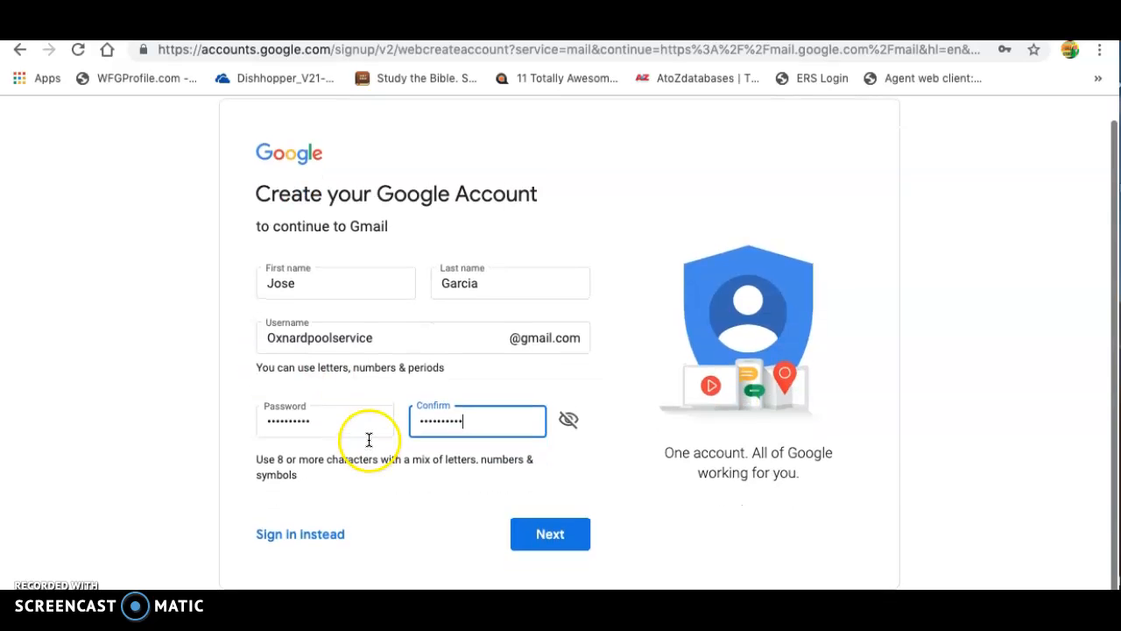
pyautogui.click(570, 542)
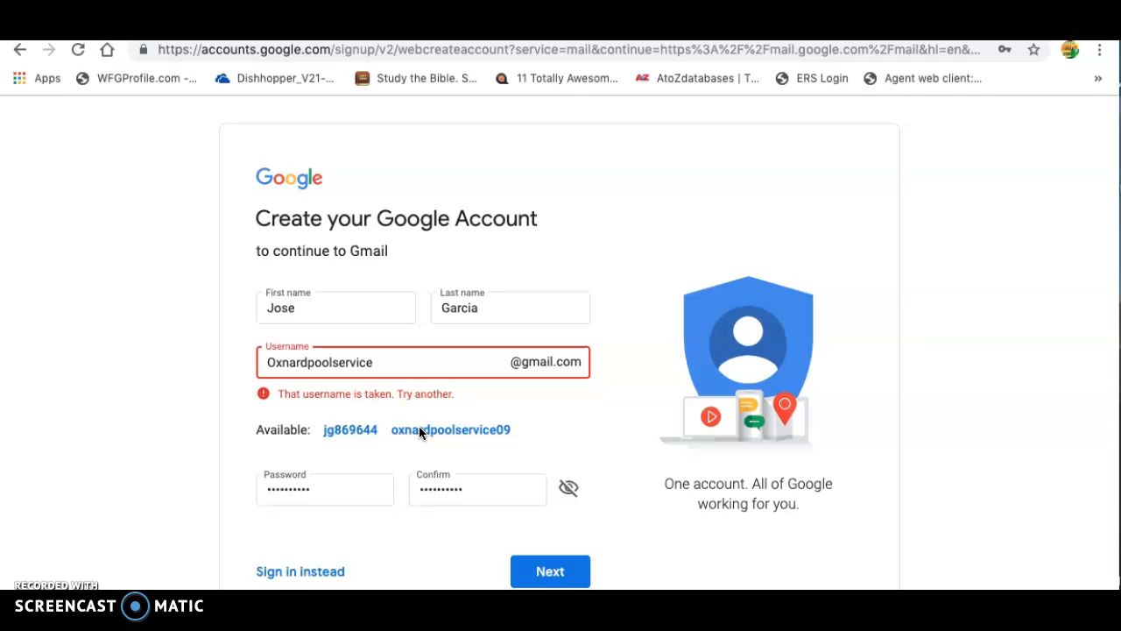
# - Append 'pro' to the username, resubmit, then enter the phone number and recovery e-mail
pyautogui.write('pro')
pyautogui.click(441, 473)
pyautogui.click(549, 569)
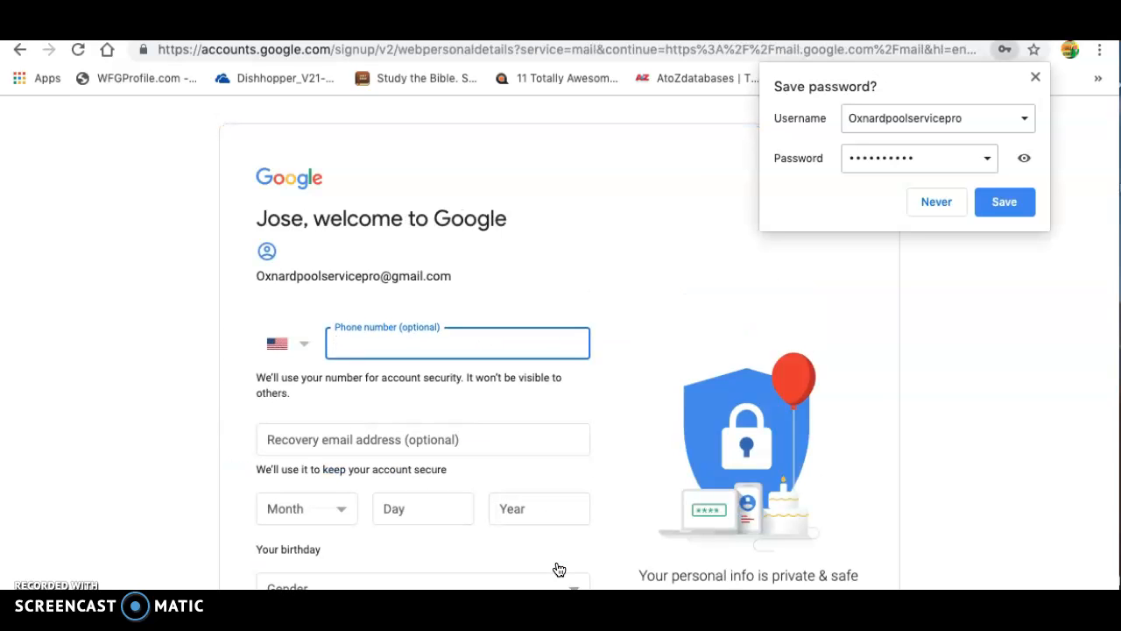
pyautogui.write('895')
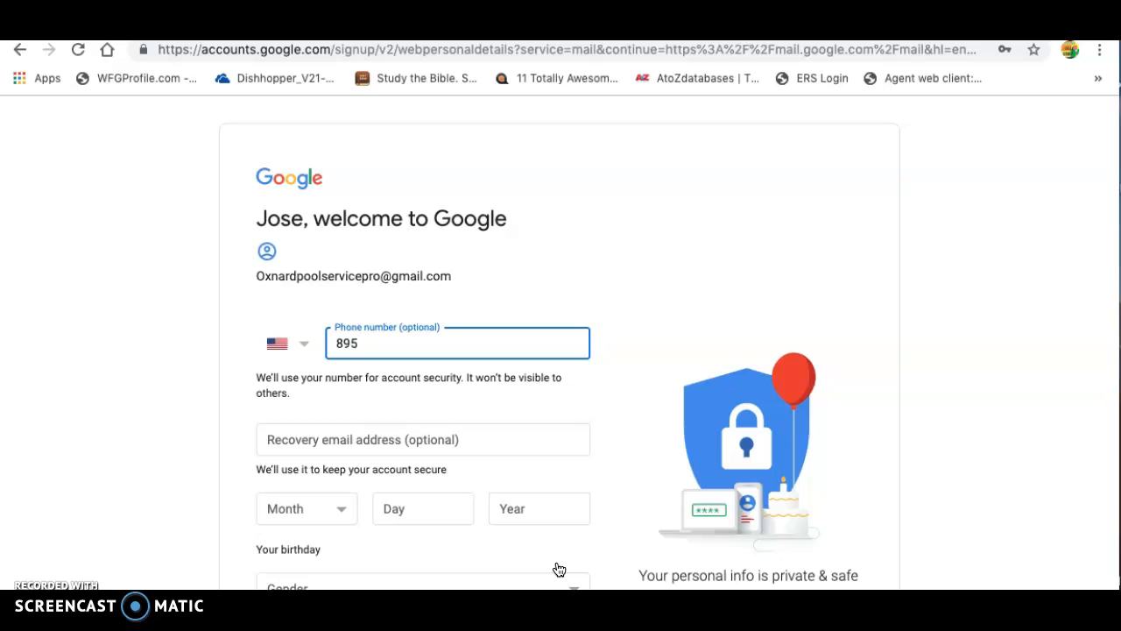
pyautogui.press('BackSpace')
pyautogui.press('BackSpace')
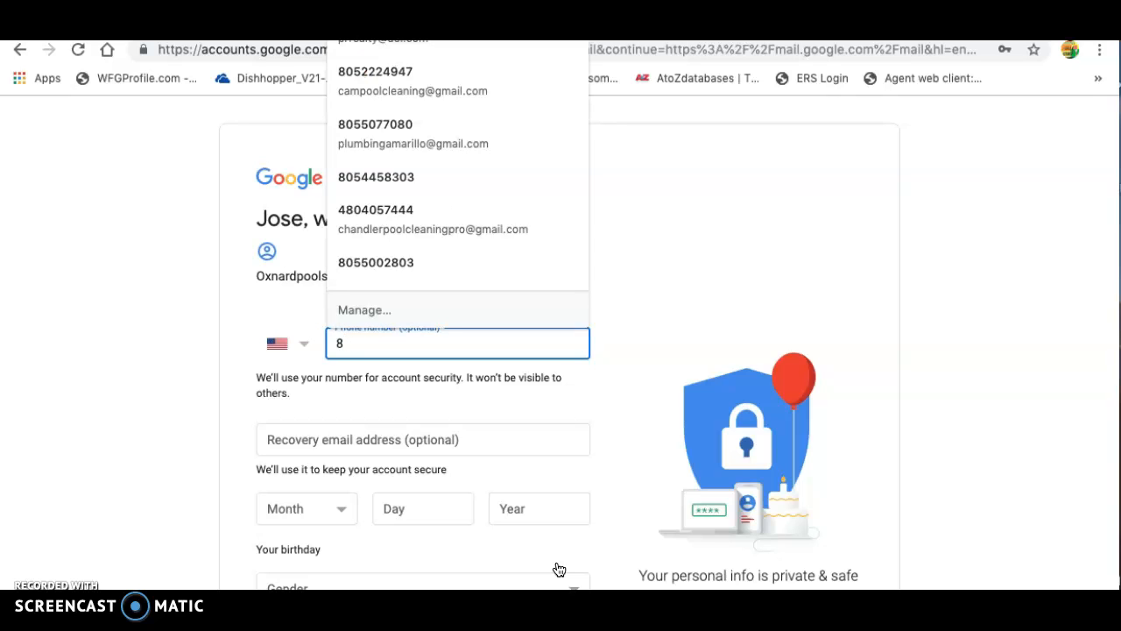
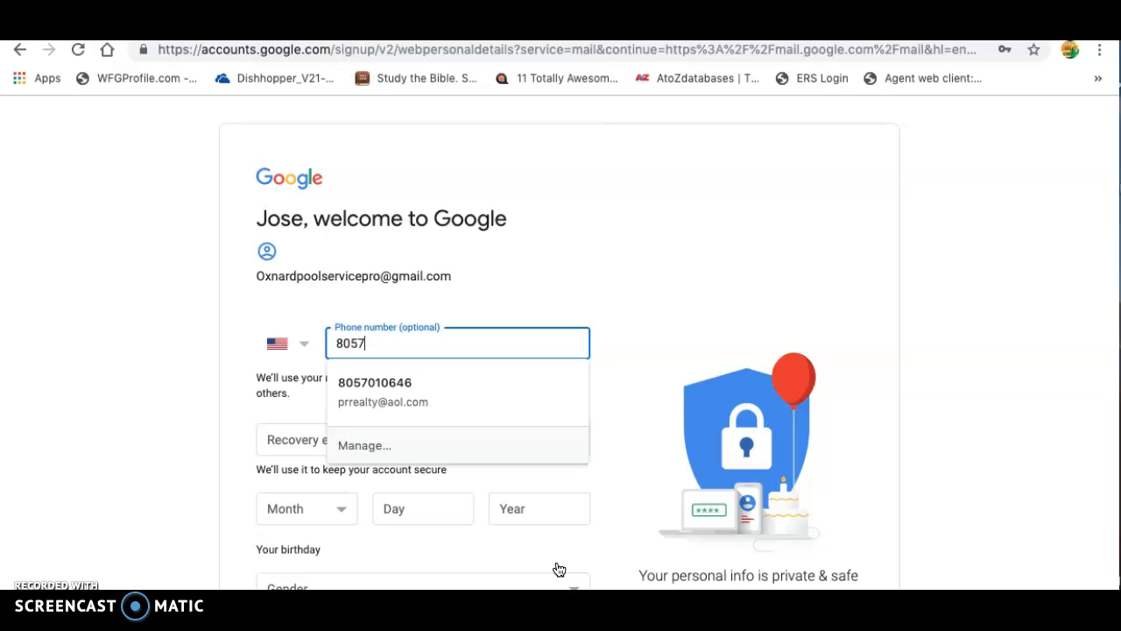
pyautogui.click(395, 385)
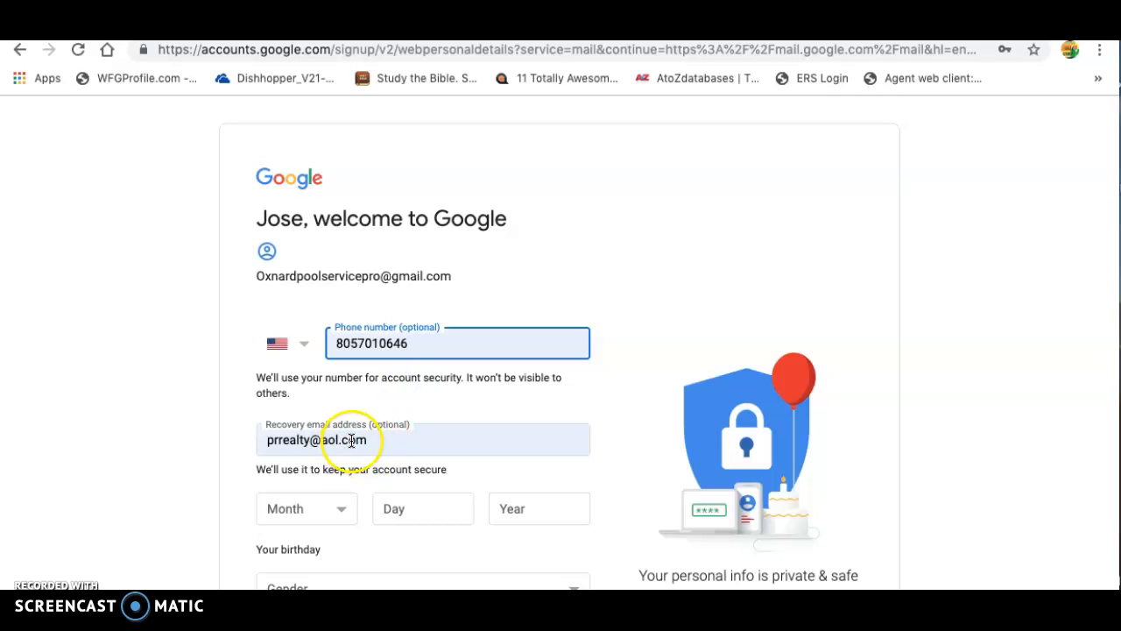
# - Set the birthday to September 27, 1966 and gender to Male, then submit
pyautogui.click(344, 509)
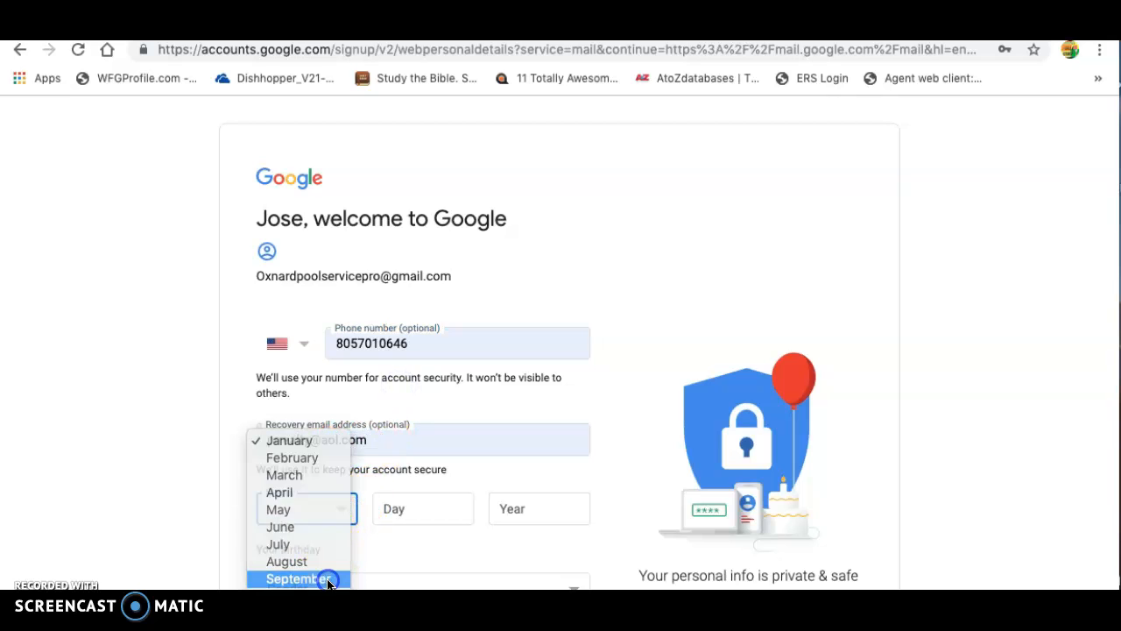
pyautogui.click(327, 581)
pyautogui.click(448, 510)
pyautogui.write('2')
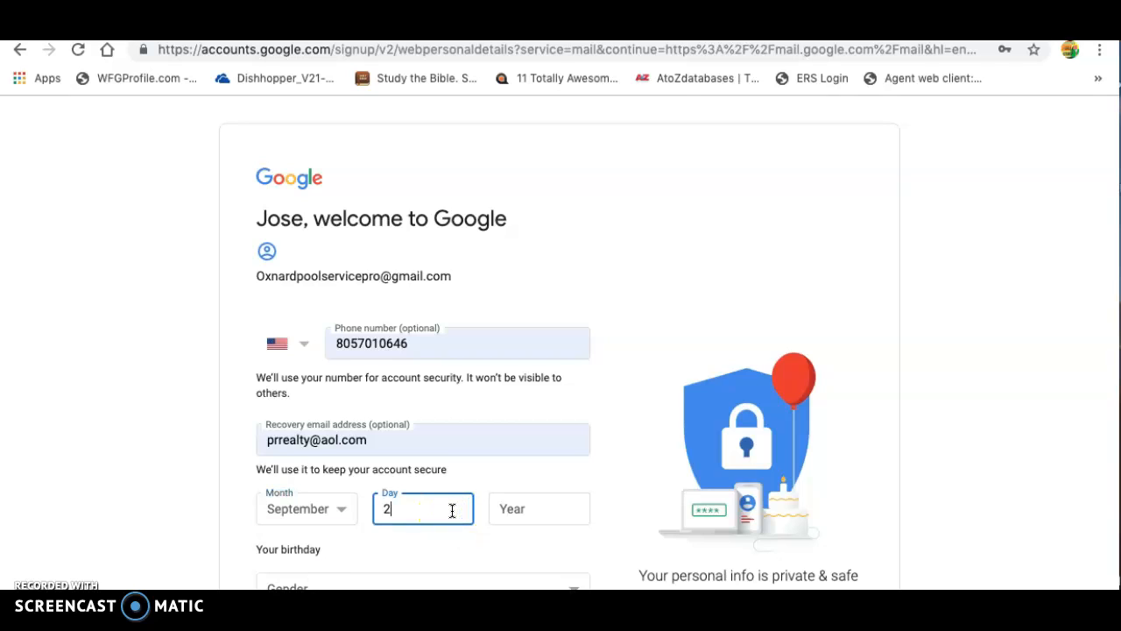
pyautogui.write('7')
pyautogui.click(544, 517)
pyautogui.write('1966')
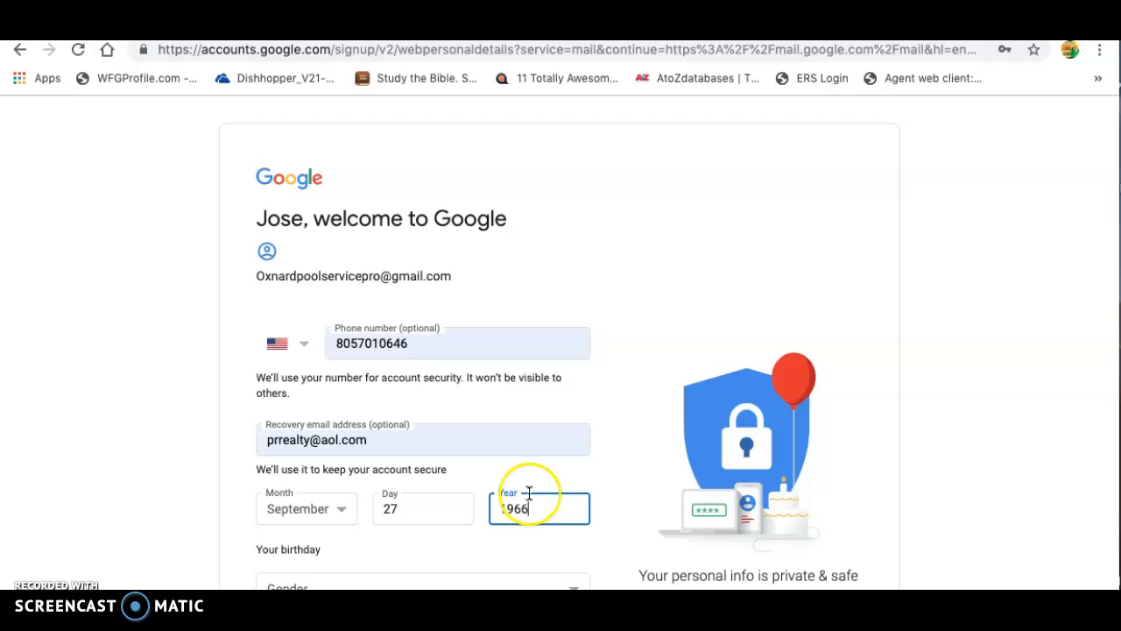
pyautogui.scroll(-3, 470, 393)
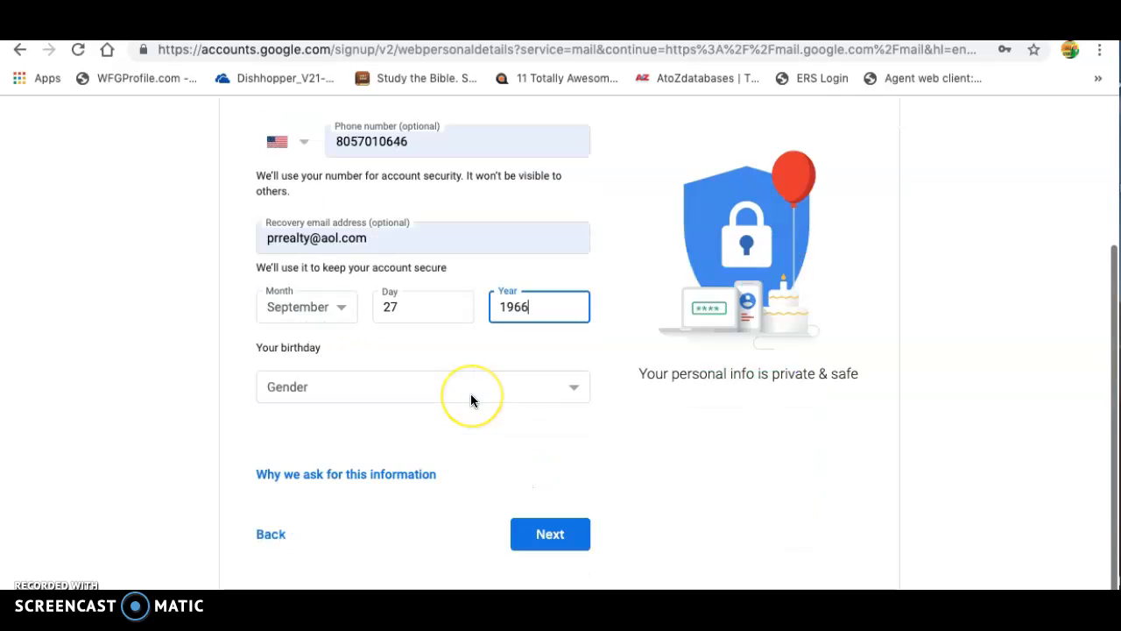
pyautogui.click(571, 391)
pyautogui.click(570, 403)
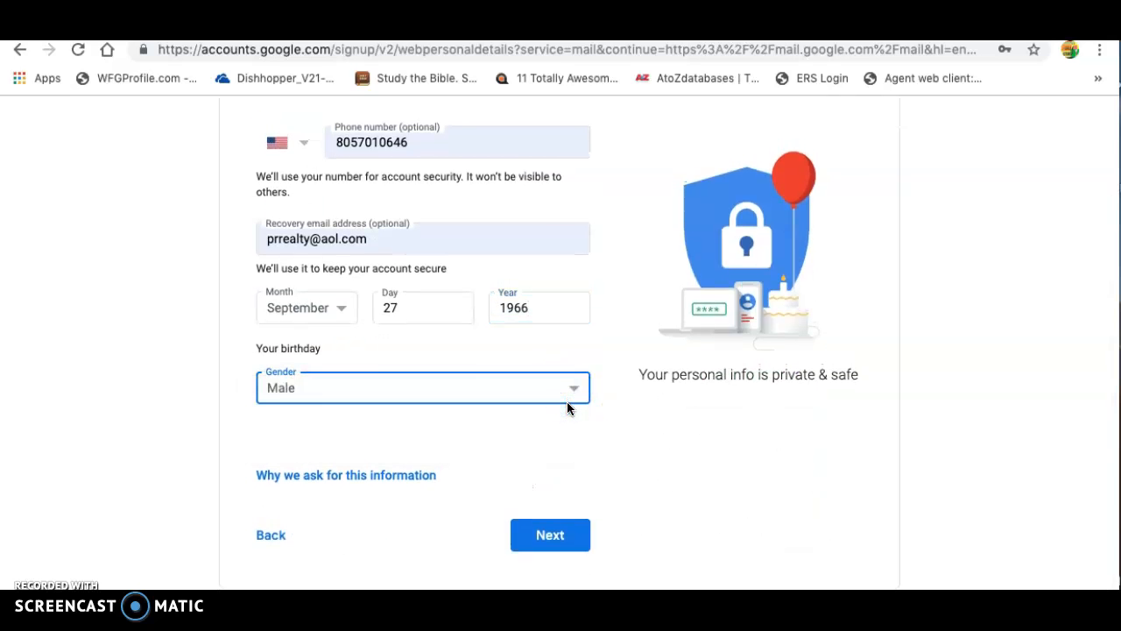
pyautogui.click(565, 534)
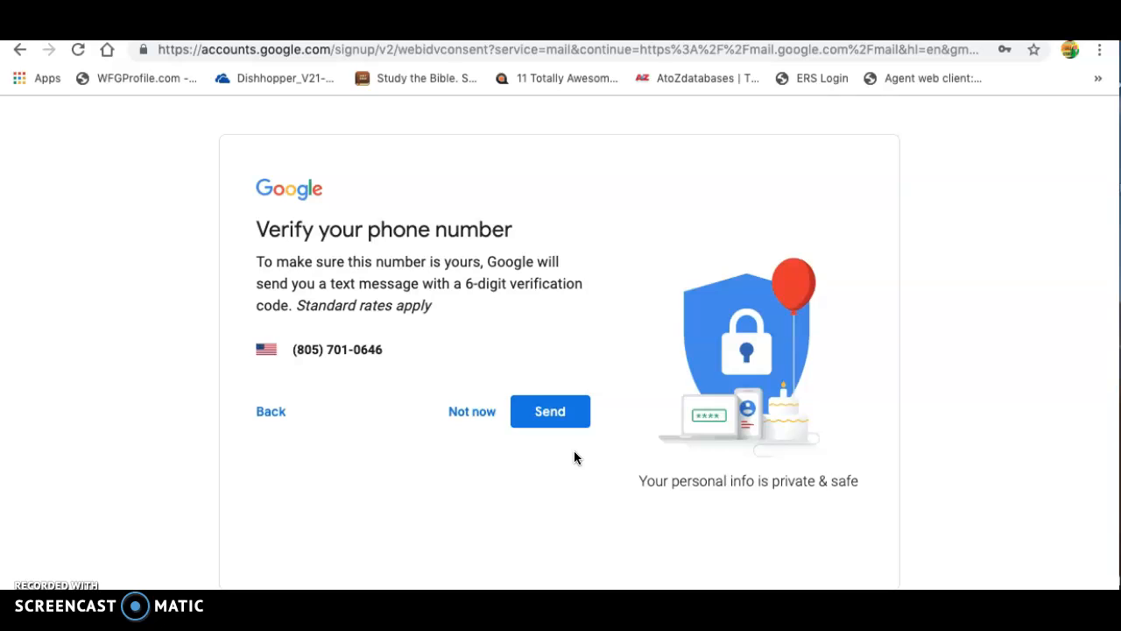
# - Skip phone verification with Not now and agree to the Privacy and Terms
pyautogui.click(481, 410)
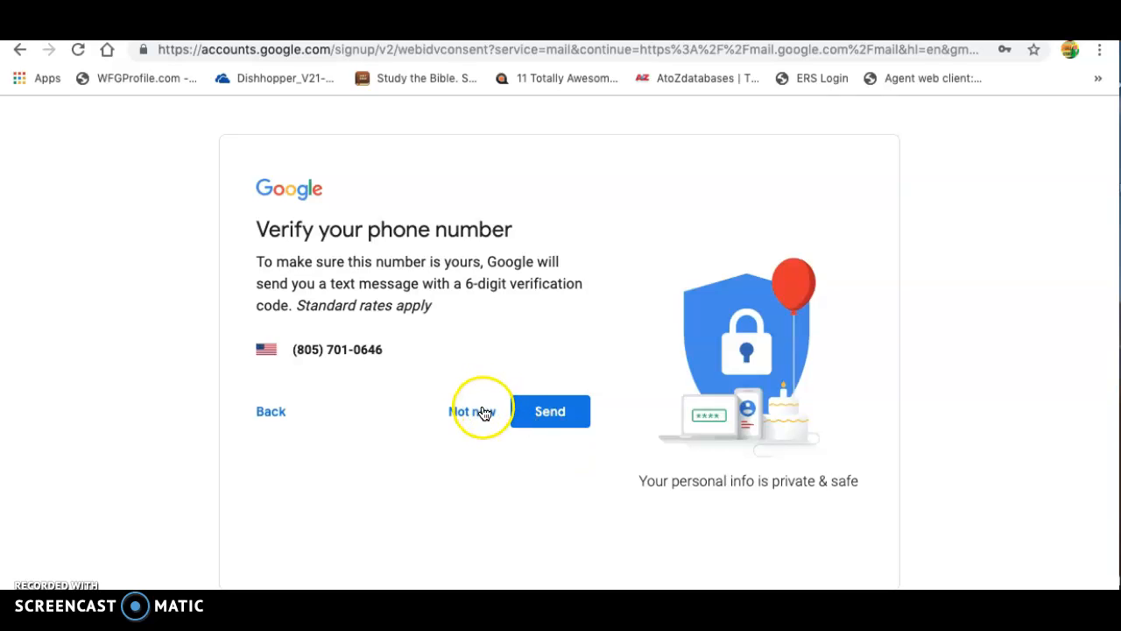
pyautogui.click(479, 414)
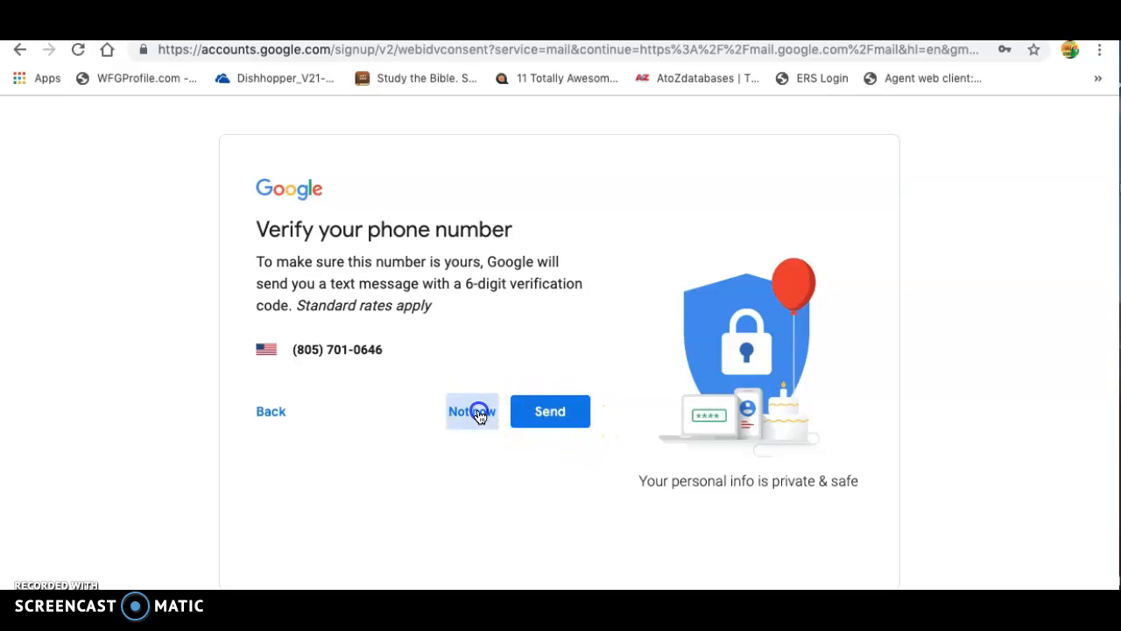
pyautogui.scroll(-10, 480, 417)
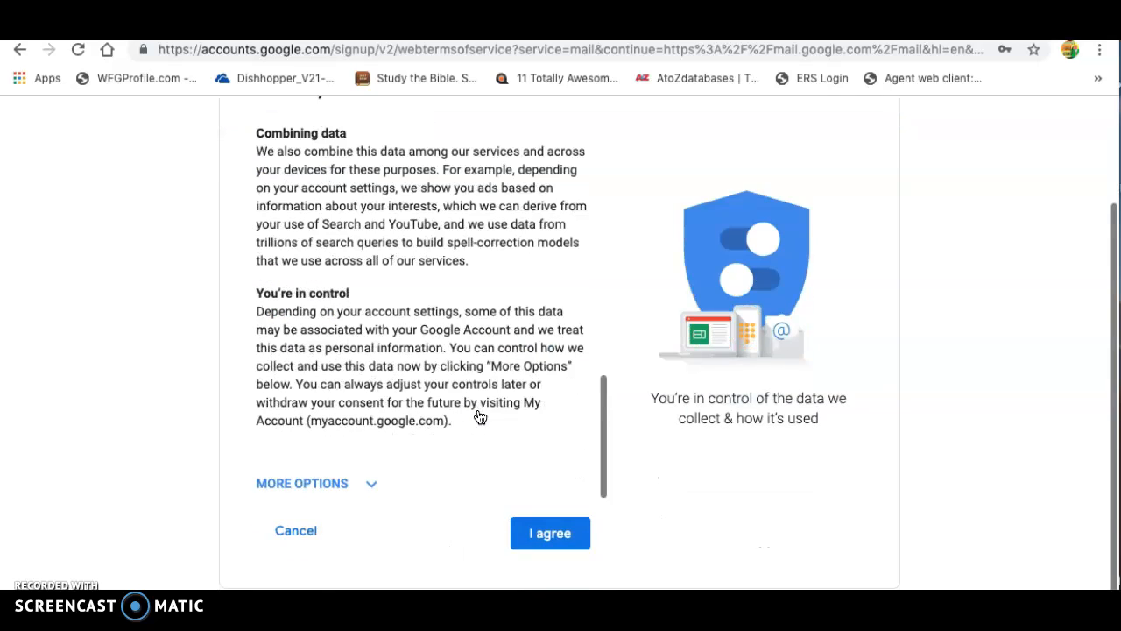
pyautogui.click(551, 531)
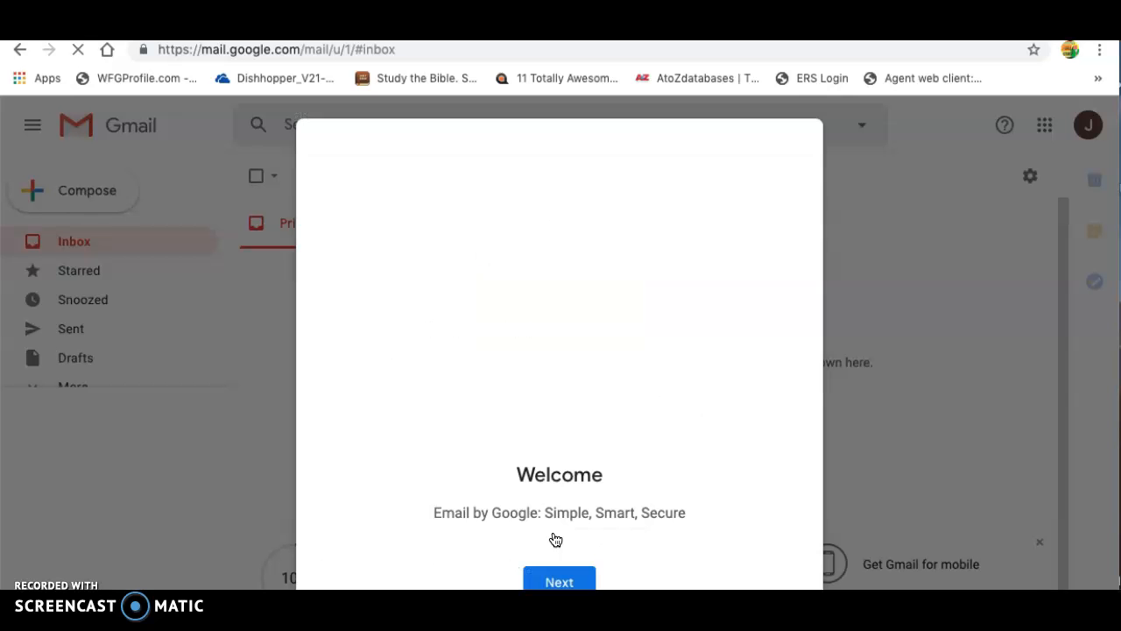
# - Dismiss the Welcome and Choose a view dialogs, then browse the Google apps grid
pyautogui.click(557, 580)
pyautogui.click(561, 581)
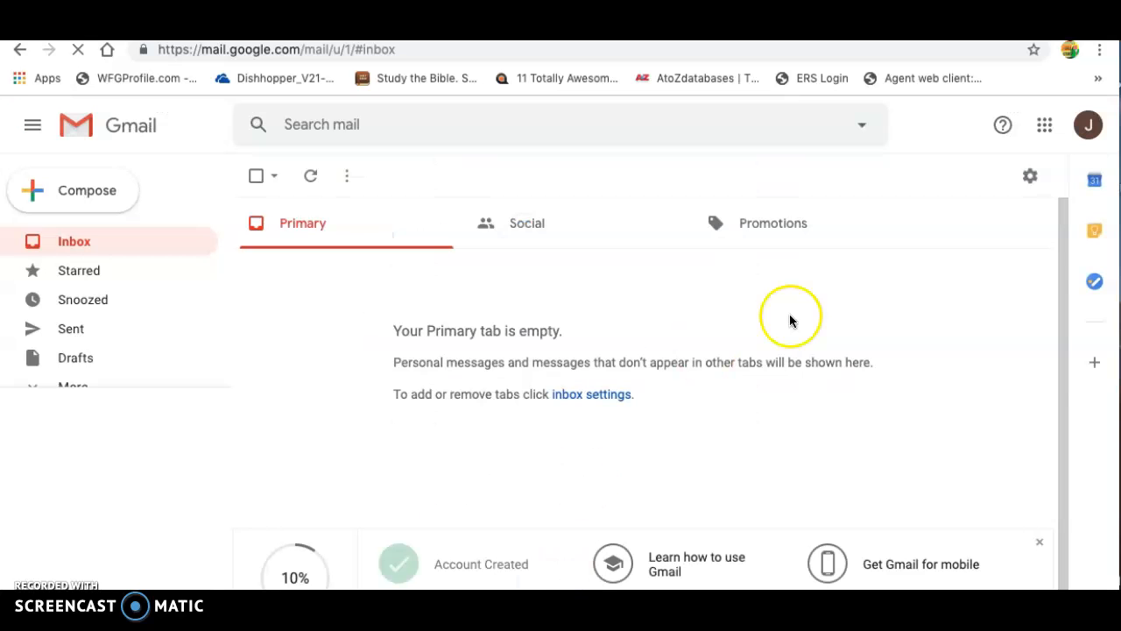
pyautogui.click(1047, 126)
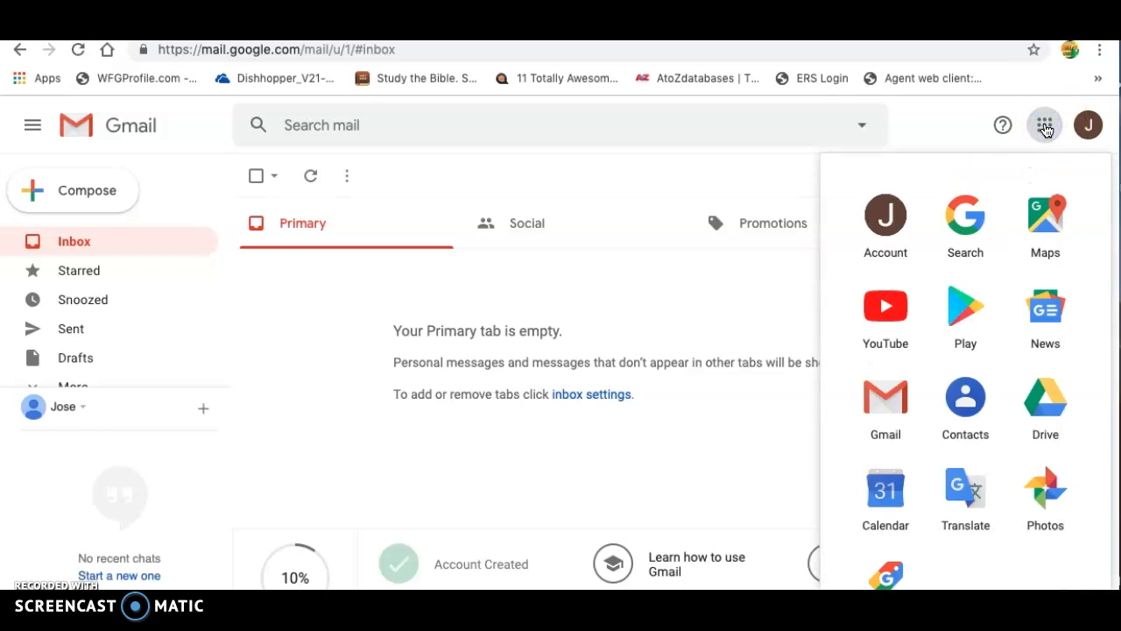
pyautogui.scroll(-3, 992, 395)
pyautogui.scroll(-2, 995, 399)
pyautogui.scroll(5, 994, 398)
pyautogui.scroll(-5, 994, 399)
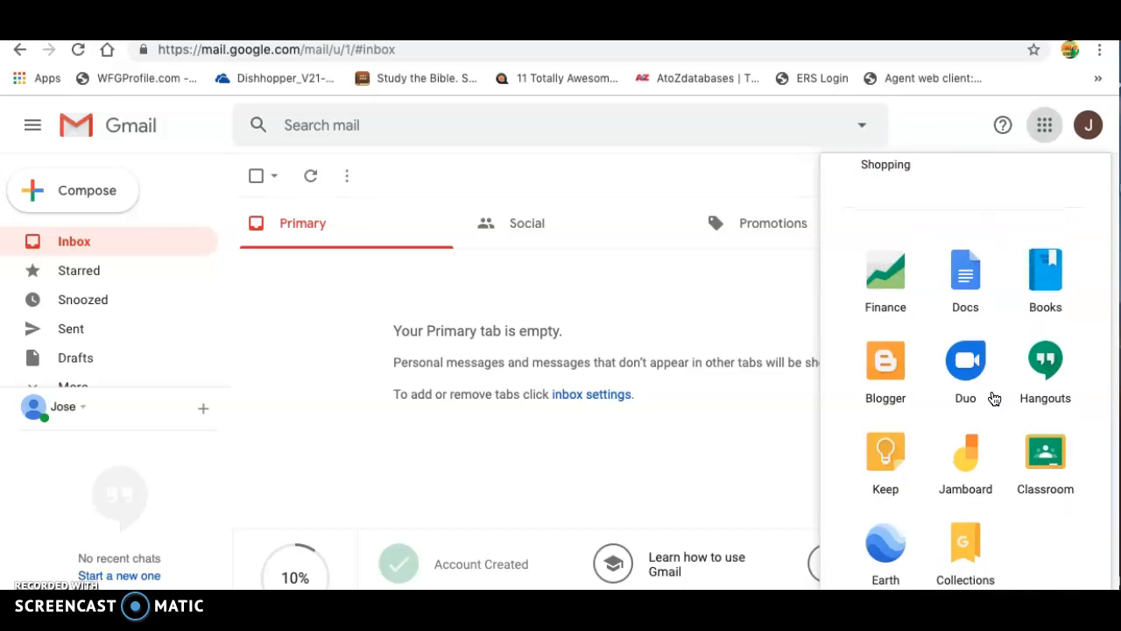
pyautogui.scroll(-1, 994, 398)
pyautogui.scroll(5, 994, 398)
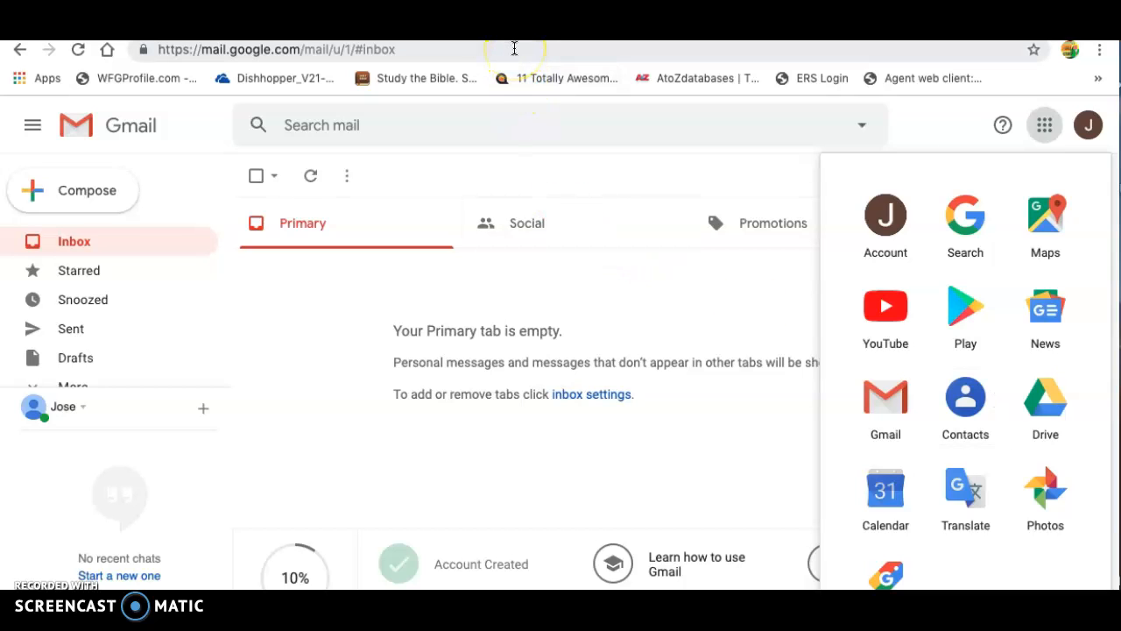
# - Search Google for 'google my business' in a new tab
pyautogui.press('super+t')
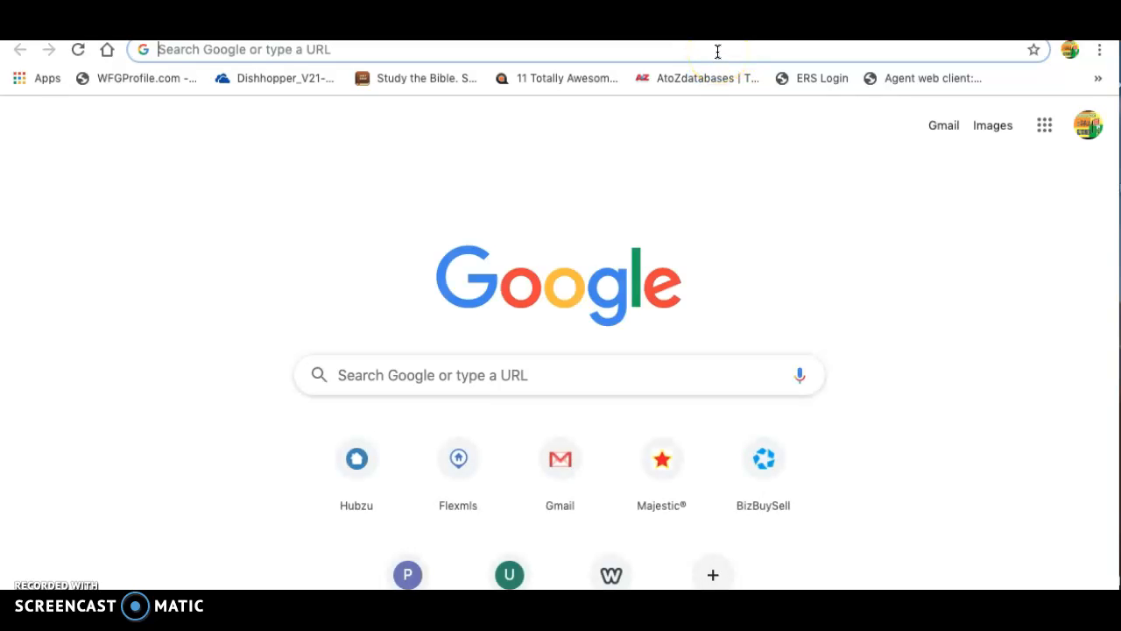
pyautogui.write('gmb')
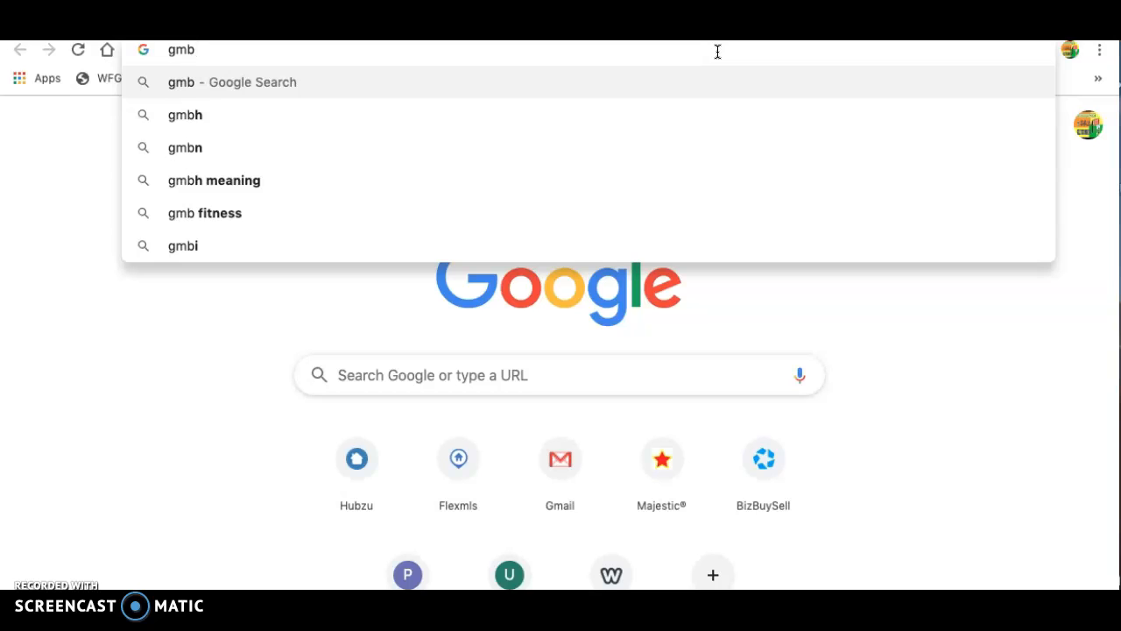
pyautogui.press('BackSpace')
pyautogui.press('BackSpace')
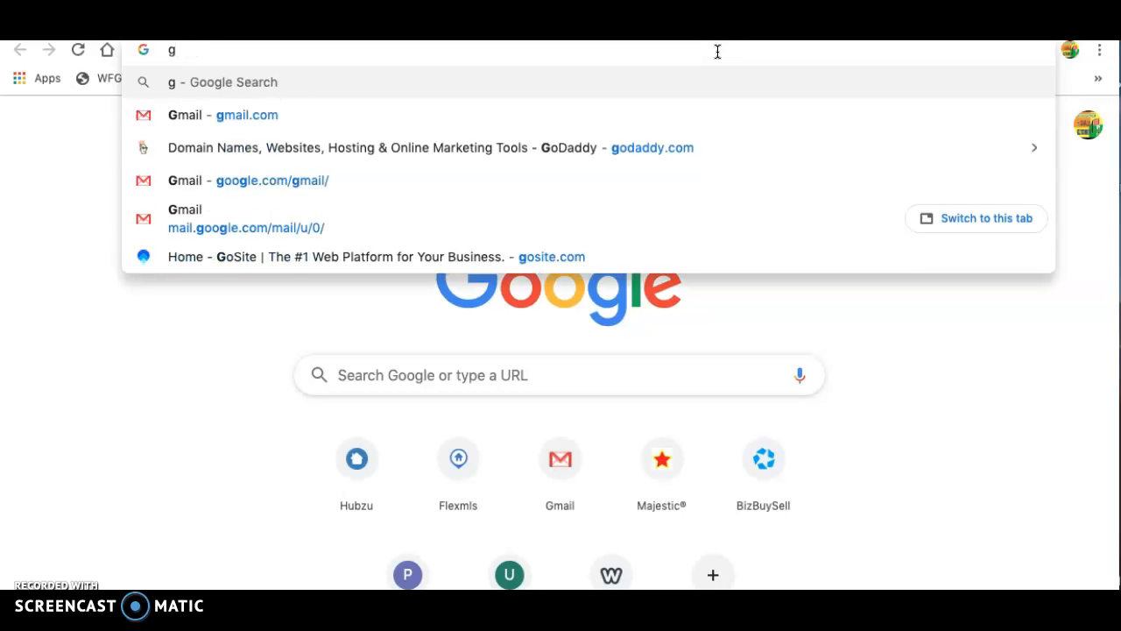
pyautogui.press('BackSpace')
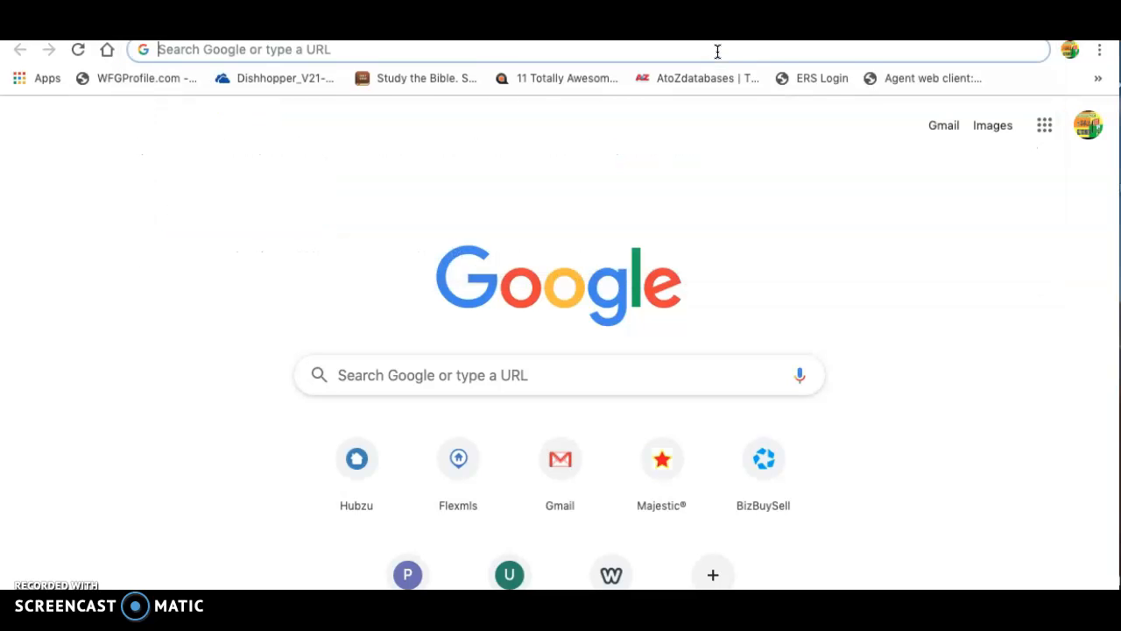
pyautogui.write('google my')
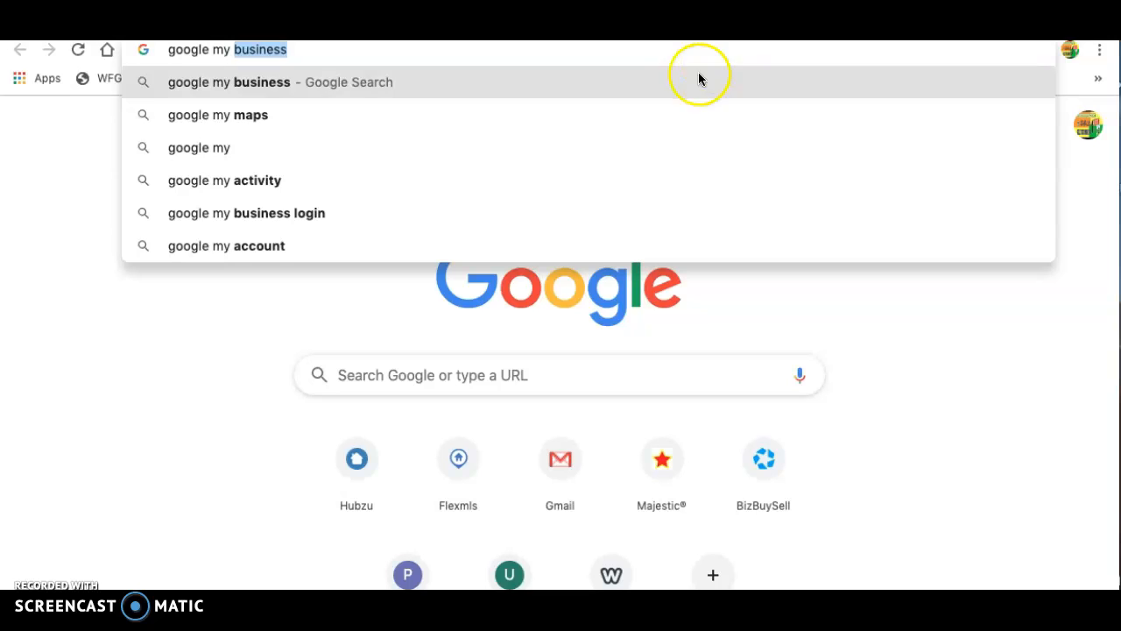
pyautogui.click(570, 89)
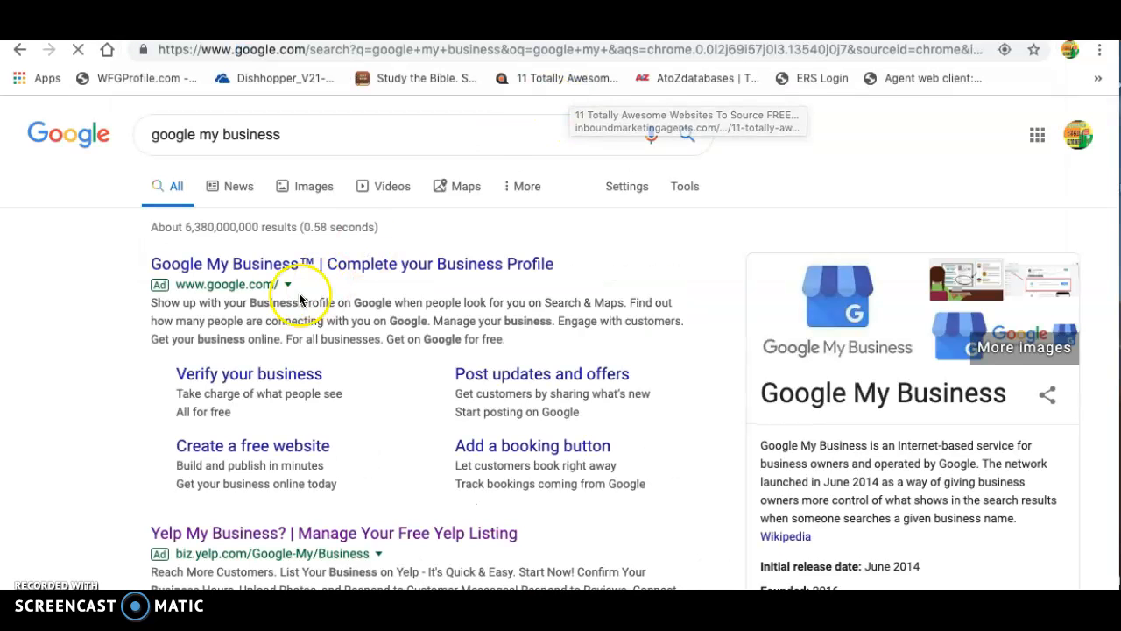
# - Open the Google My Business result and sign in
pyautogui.click(282, 268)
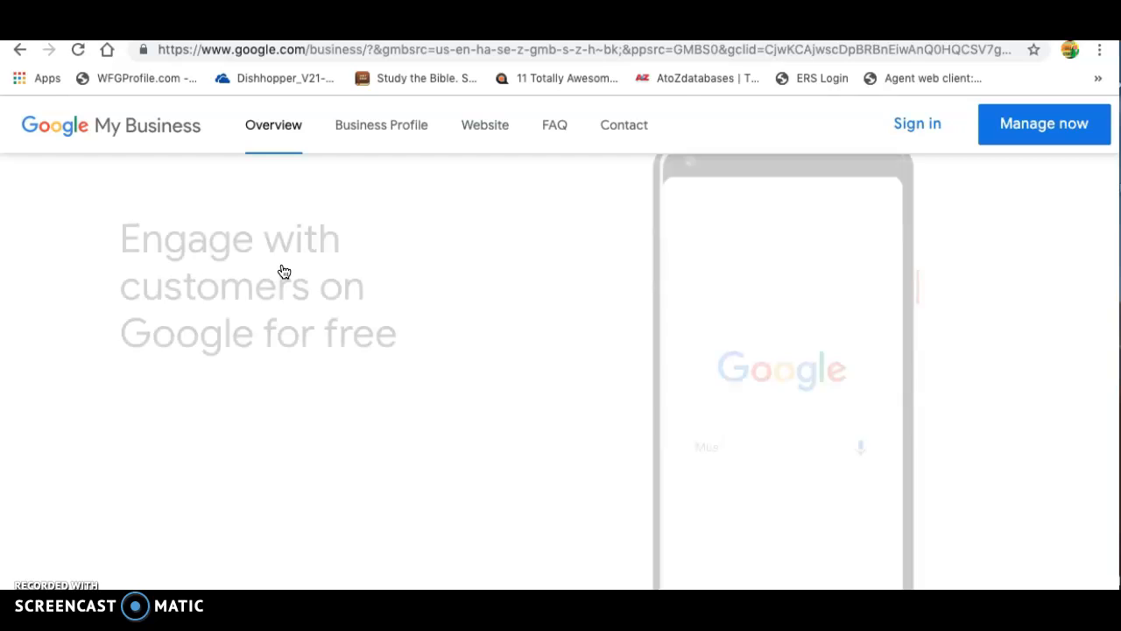
pyautogui.click(919, 124)
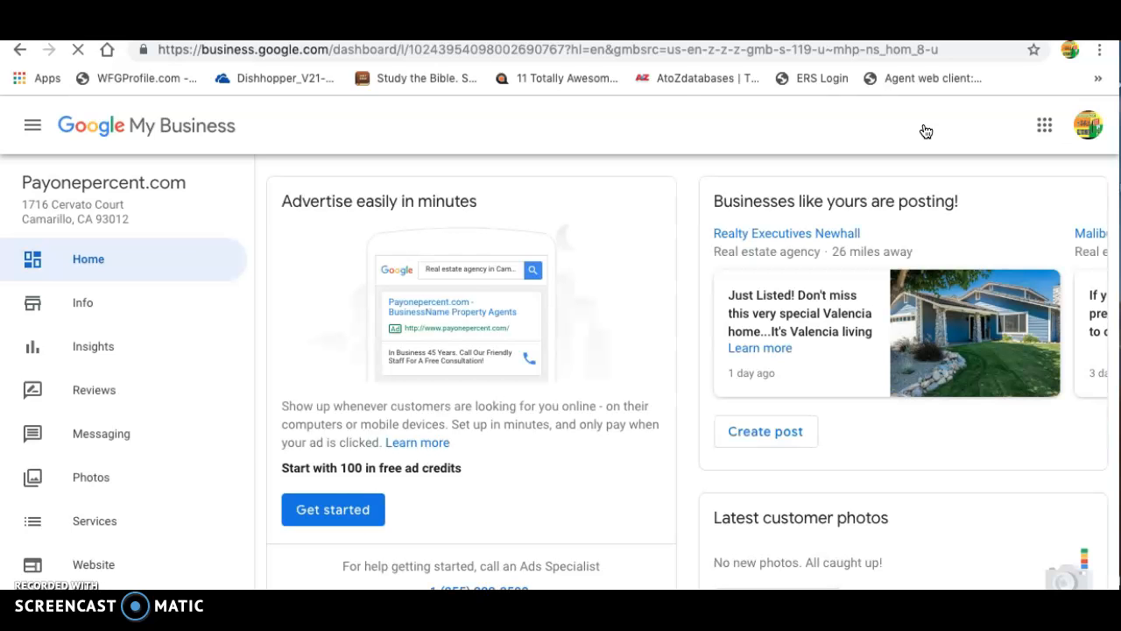
# - Switch Google My Business to the new pool service account via Add account
pyautogui.click(1089, 129)
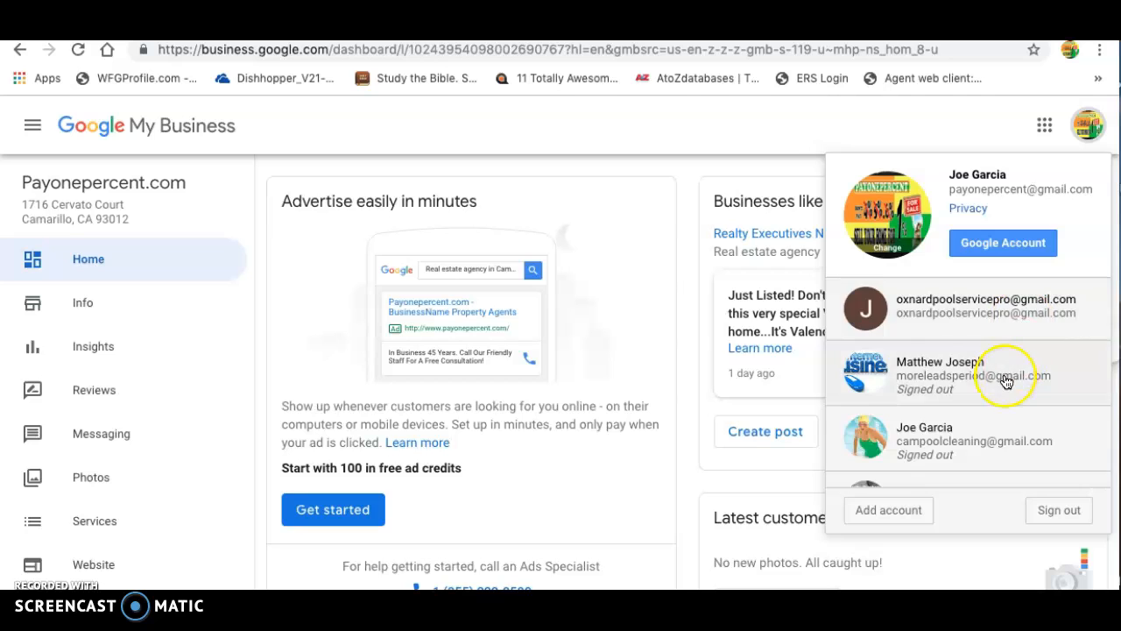
pyautogui.scroll(-2, 1003, 380)
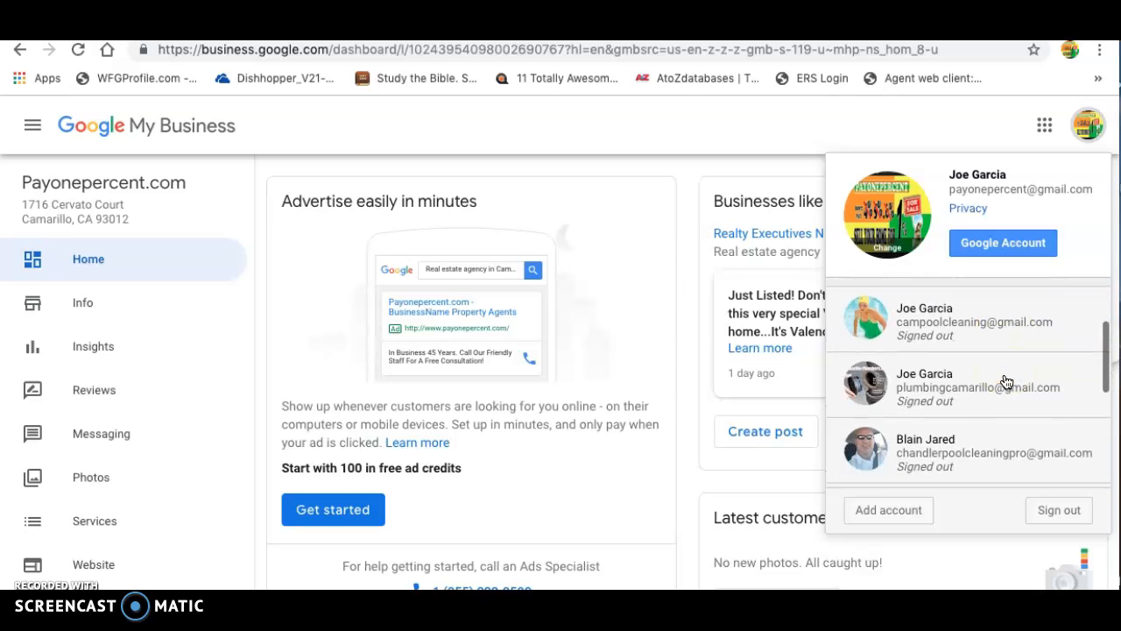
pyautogui.scroll(-2, 1006, 381)
pyautogui.scroll(-2, 1006, 382)
pyautogui.click(995, 447)
pyautogui.scroll(1, 992, 451)
pyautogui.scroll(-1, 992, 451)
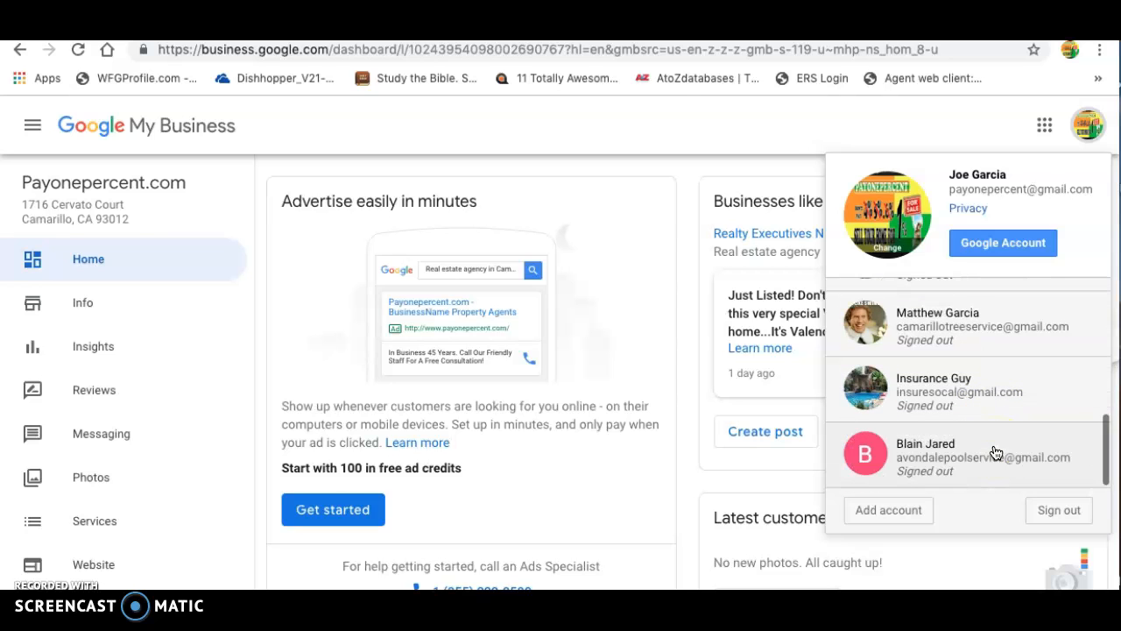
pyautogui.click(905, 514)
pyautogui.click(543, 349)
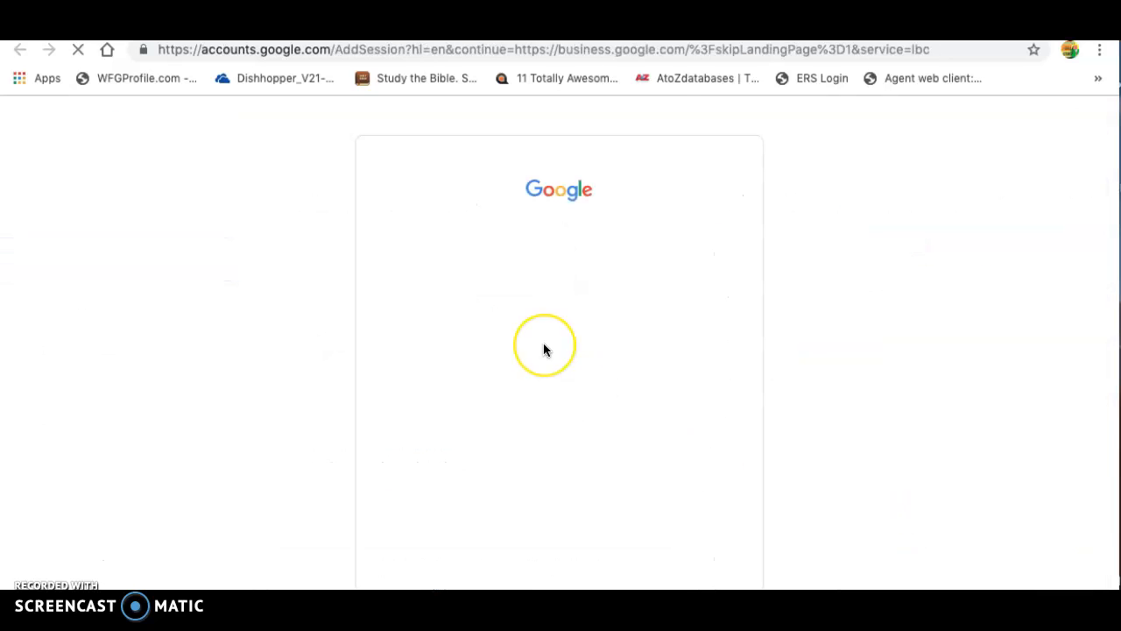
pyautogui.scroll(-1, 543, 349)
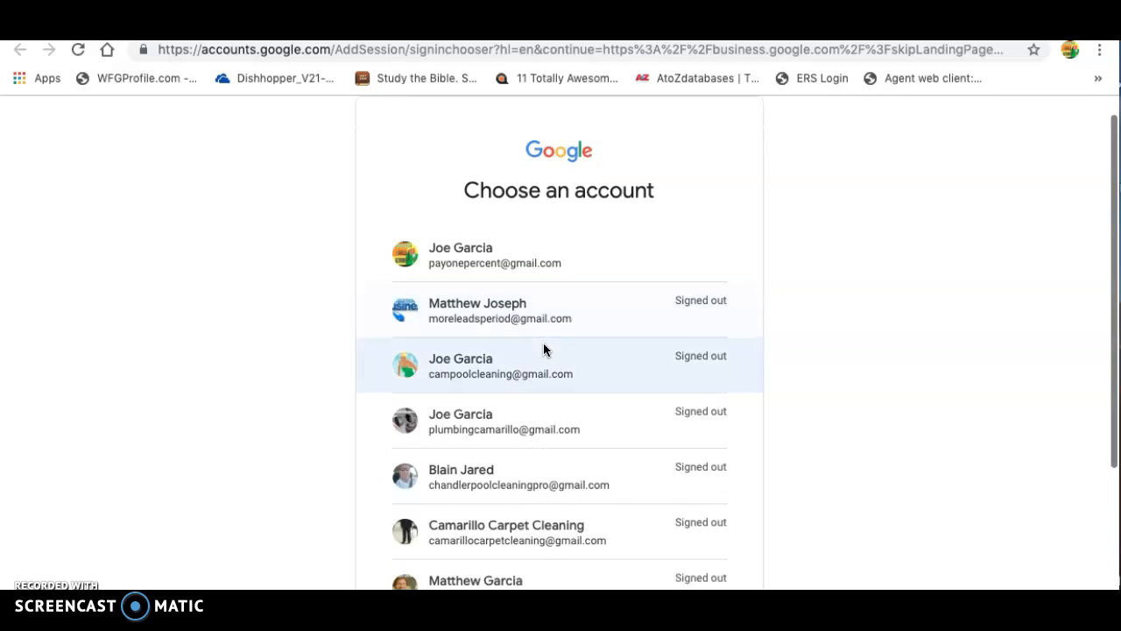
pyautogui.scroll(-3, 543, 349)
pyautogui.click(543, 368)
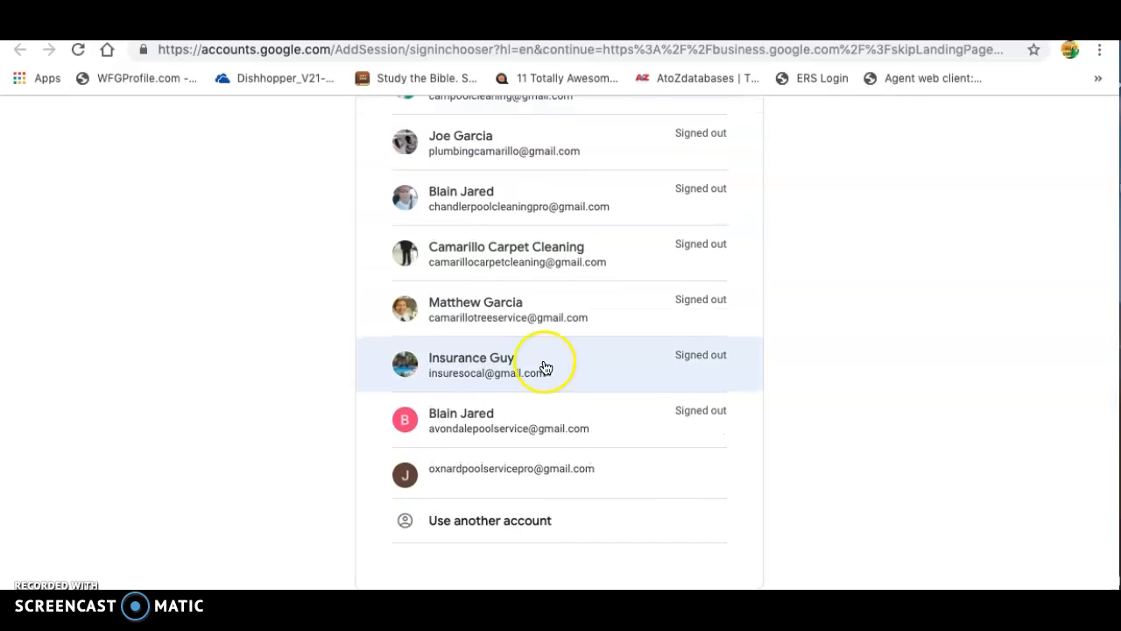
pyautogui.click(529, 478)
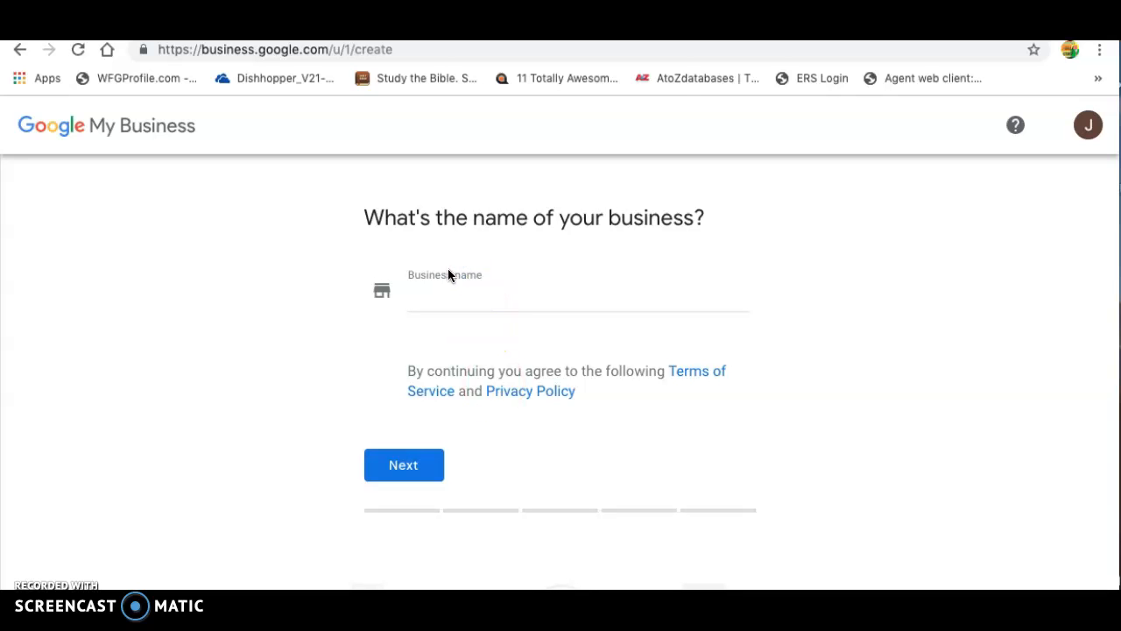
# - Enter the business name 'Oxnard Pool Service' and continue
pyautogui.click(476, 299)
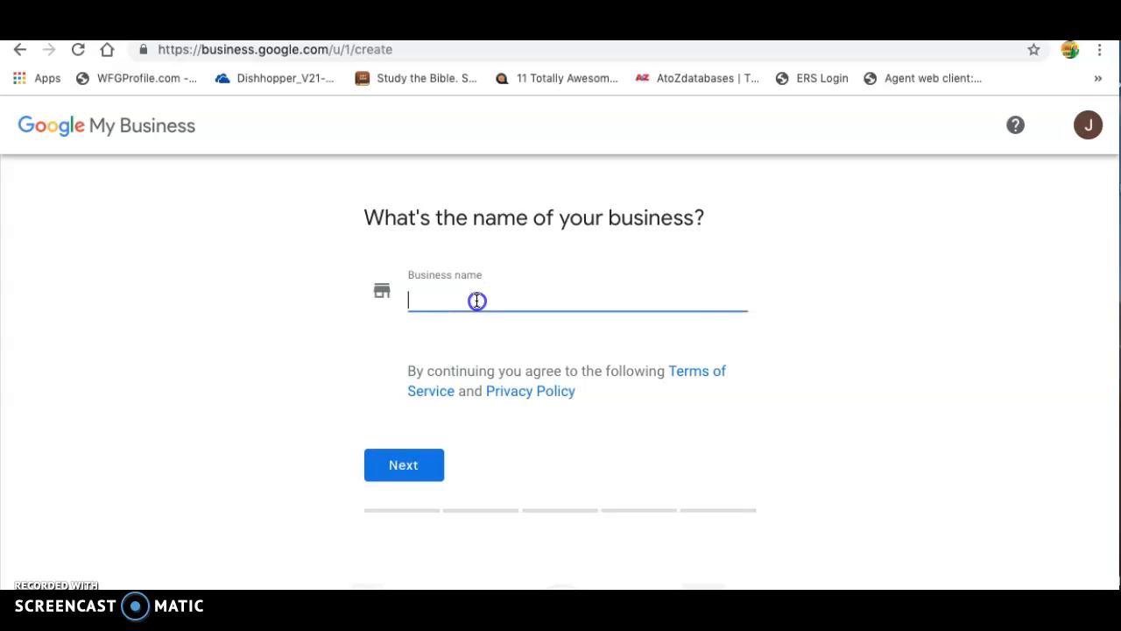
pyautogui.write('Oxna')
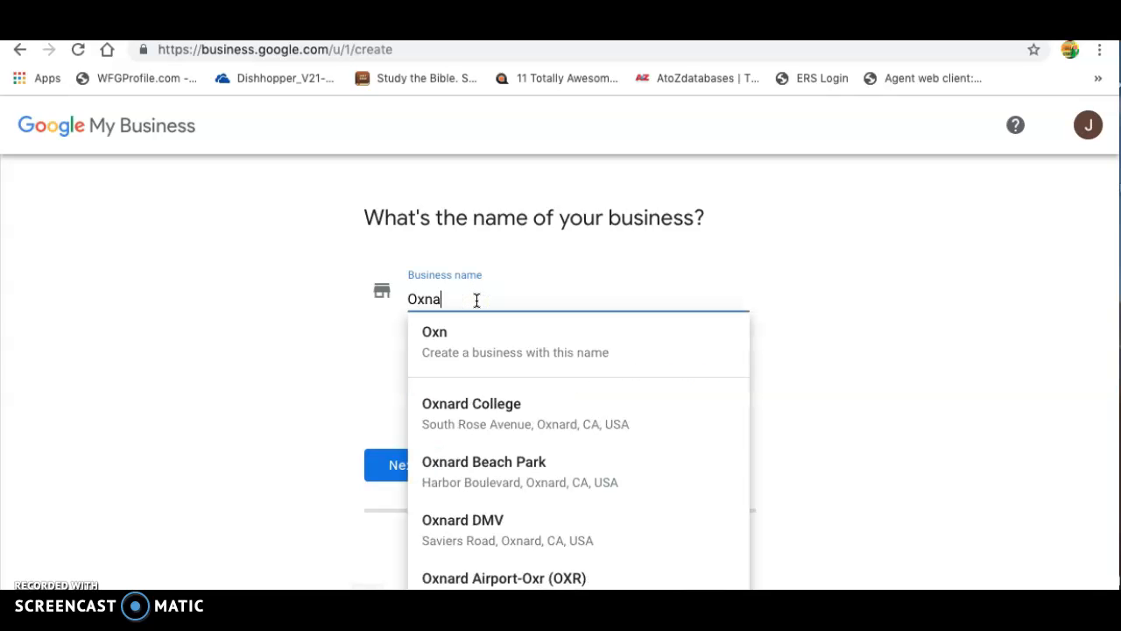
pyautogui.write('rd Pool ')
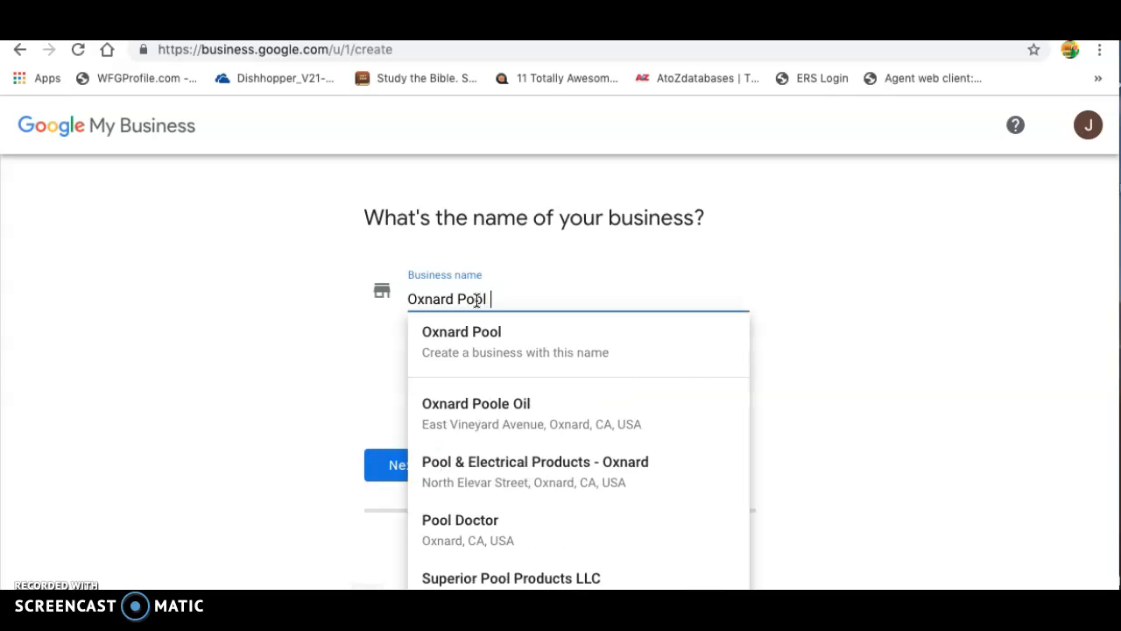
pyautogui.write('Service')
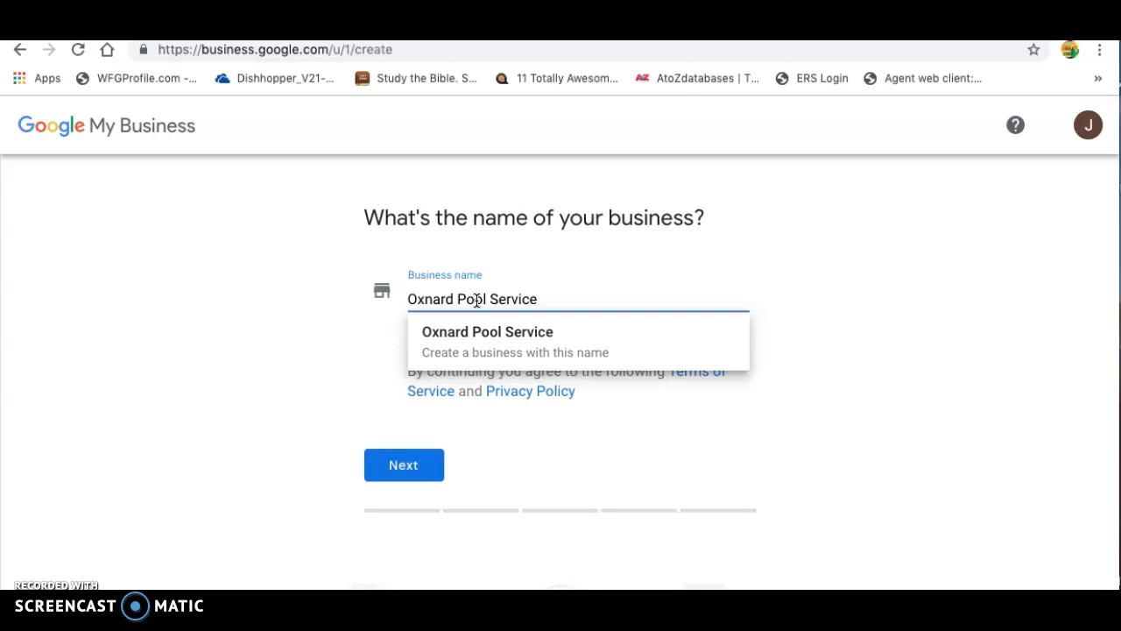
pyautogui.press('Tab')
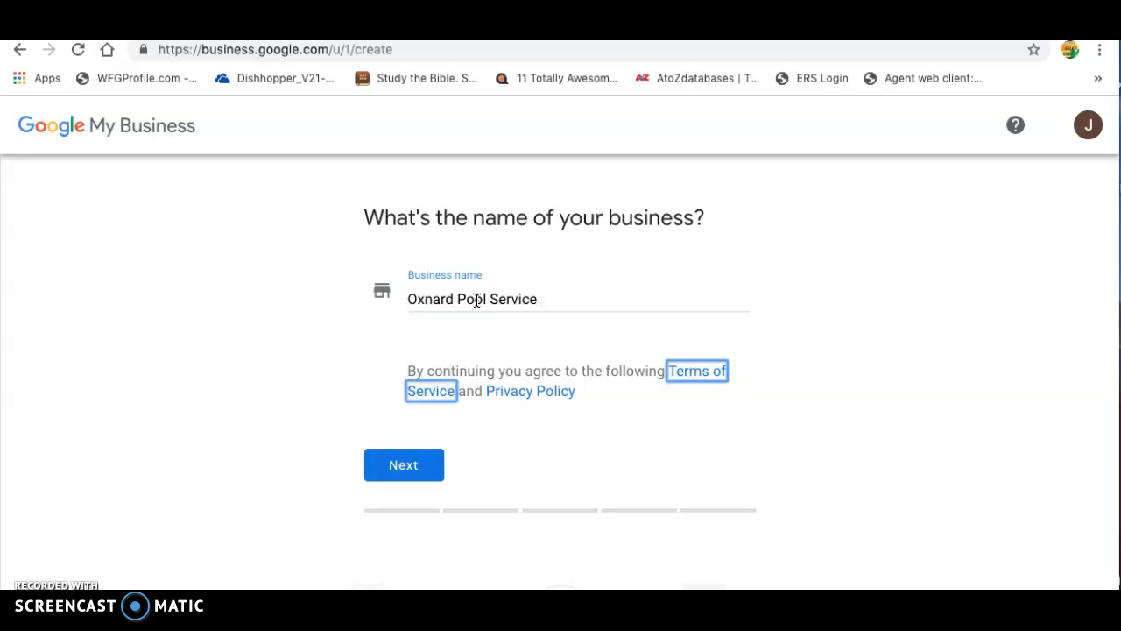
pyautogui.click(417, 466)
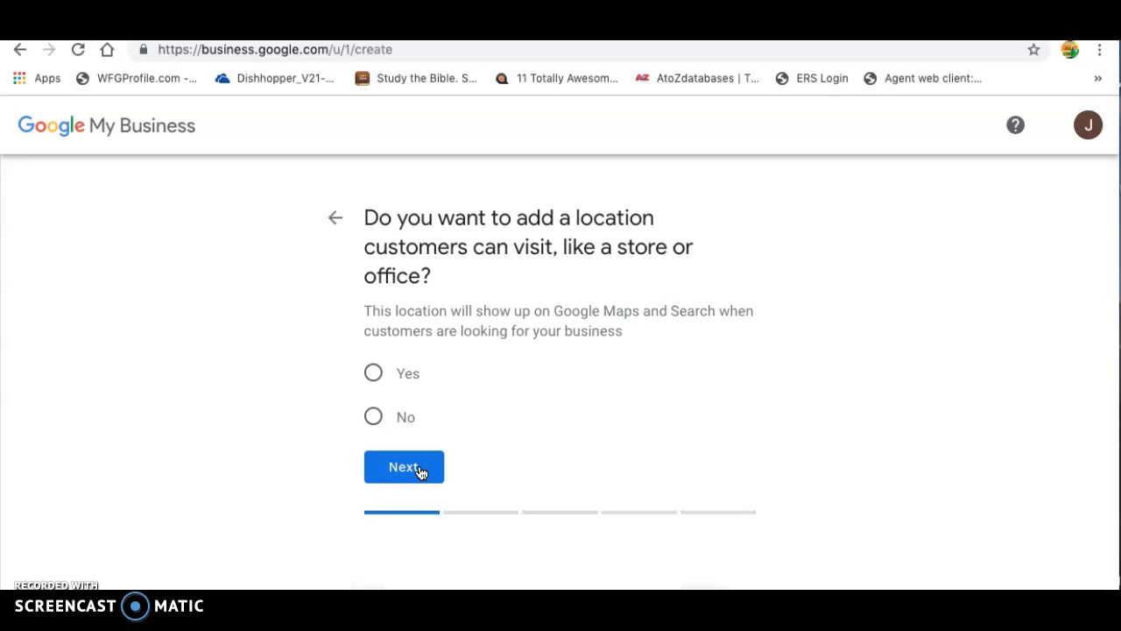
# - Answer No to a customer-visitable location and continue to the service-area question
pyautogui.click(373, 418)
pyautogui.click(408, 472)
pyautogui.click(410, 473)
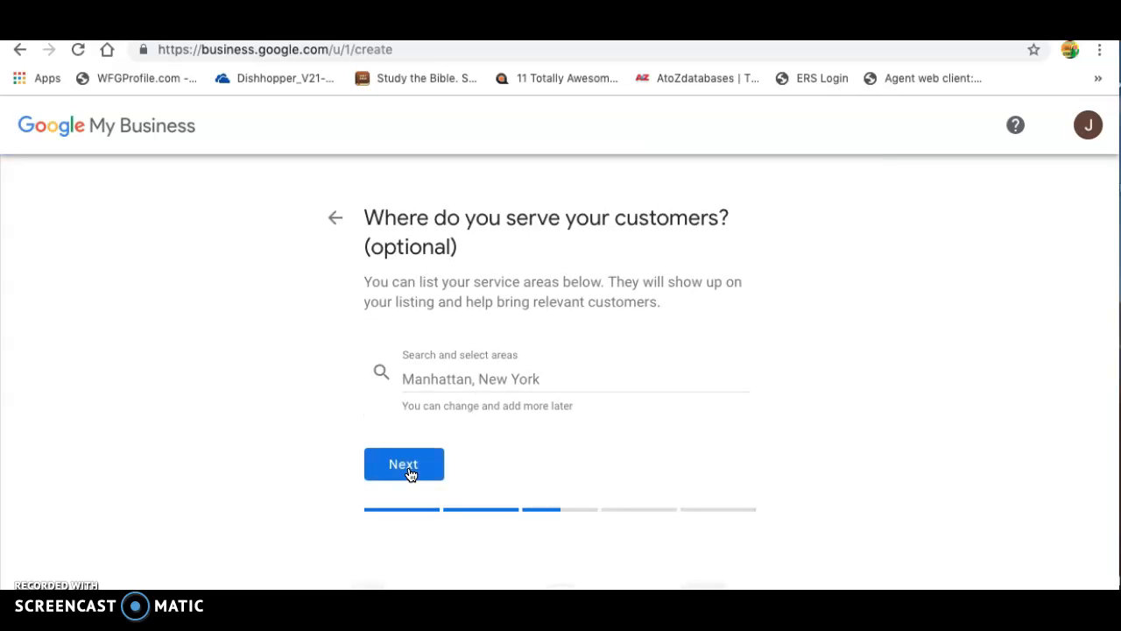
# - Add Oxnard, CA and Ventura, CA as the first service areas
pyautogui.click(470, 379)
pyautogui.write('Oxnard')
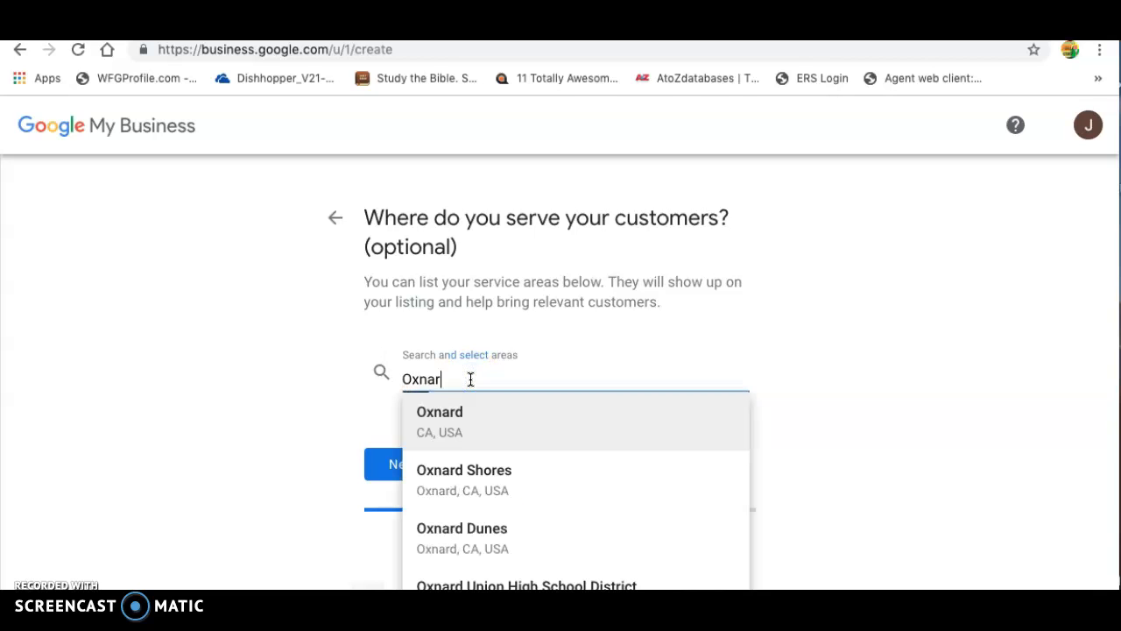
pyautogui.click(484, 420)
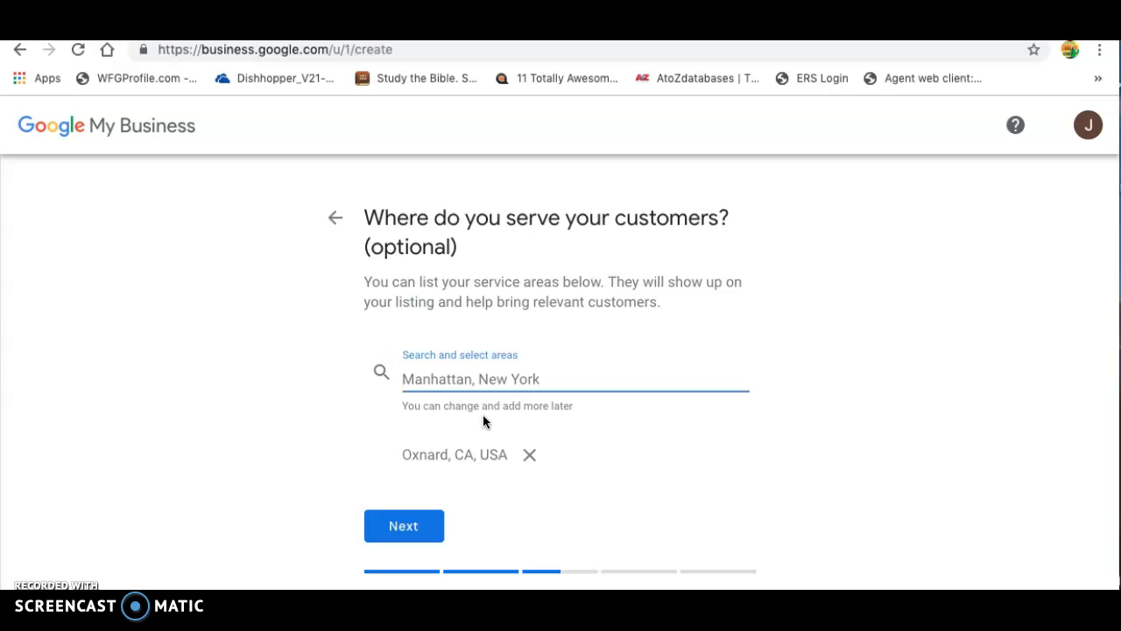
pyautogui.scroll(-1, 483, 420)
pyautogui.scroll(-1, 483, 420)
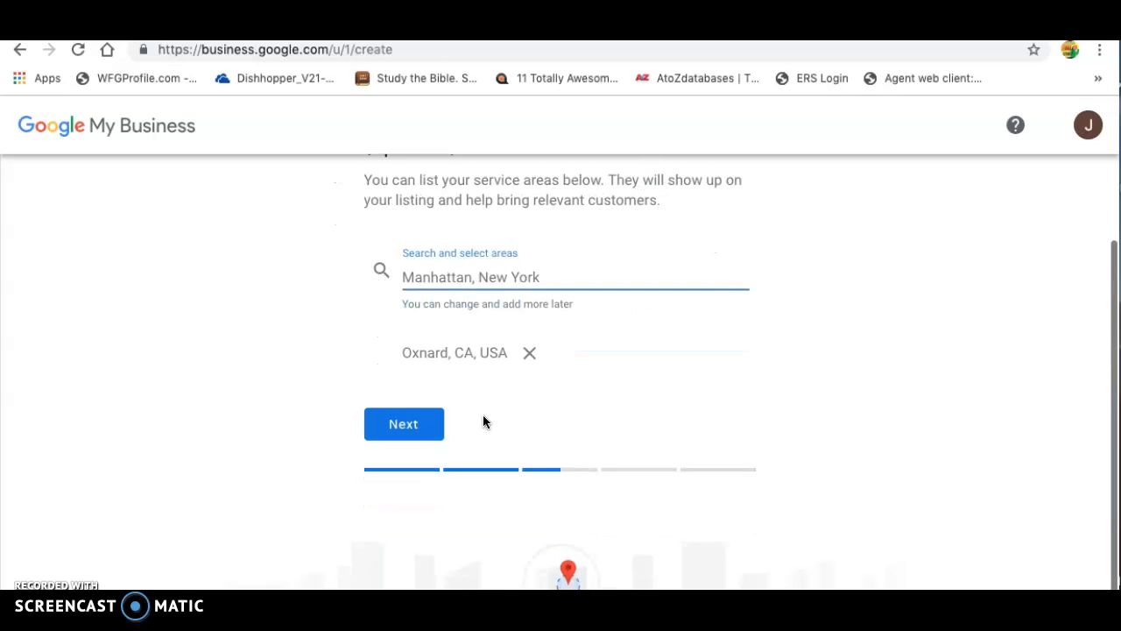
pyautogui.scroll(2, 483, 420)
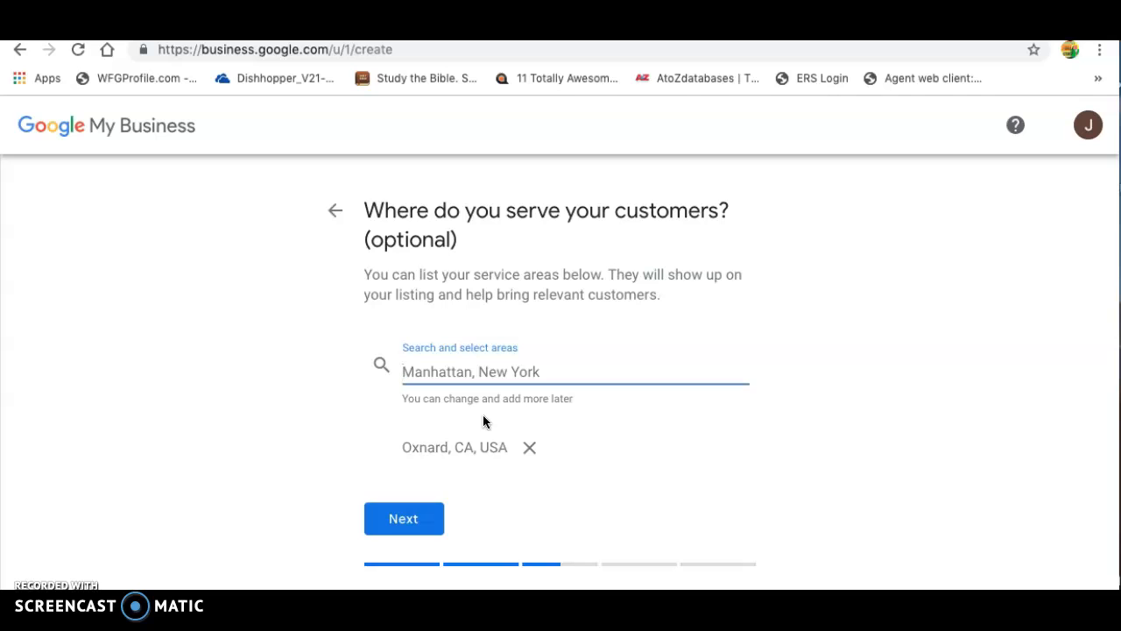
pyautogui.write('Ventura')
pyautogui.click(483, 420)
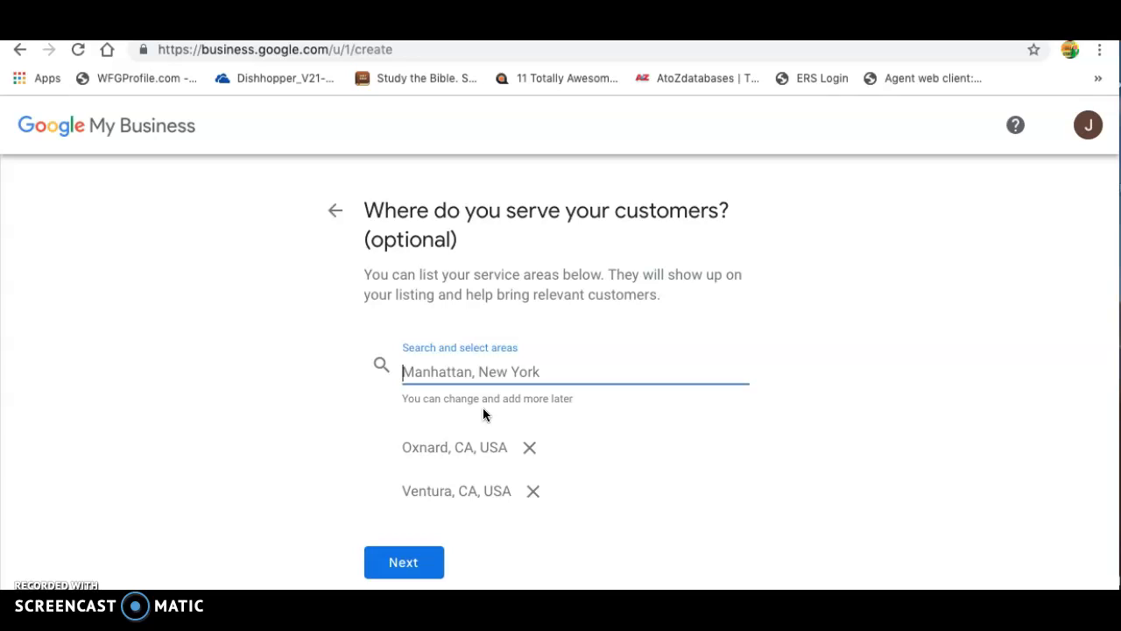
# - Remove the California area that was added by mistake and clear the stray USA search
pyautogui.write('Calif')
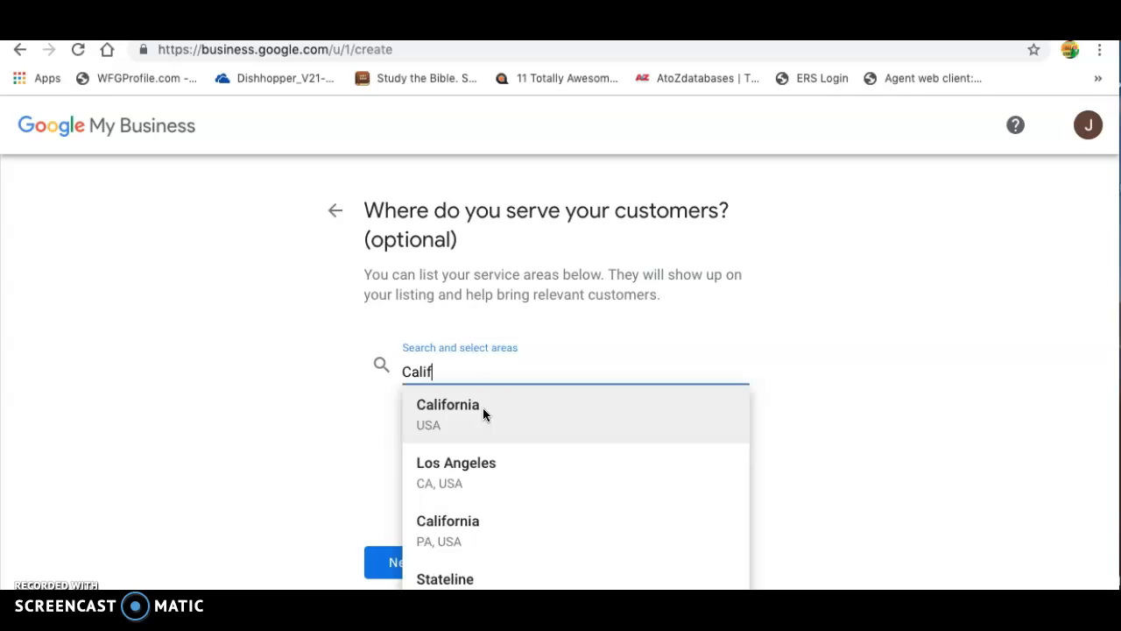
pyautogui.click(478, 411)
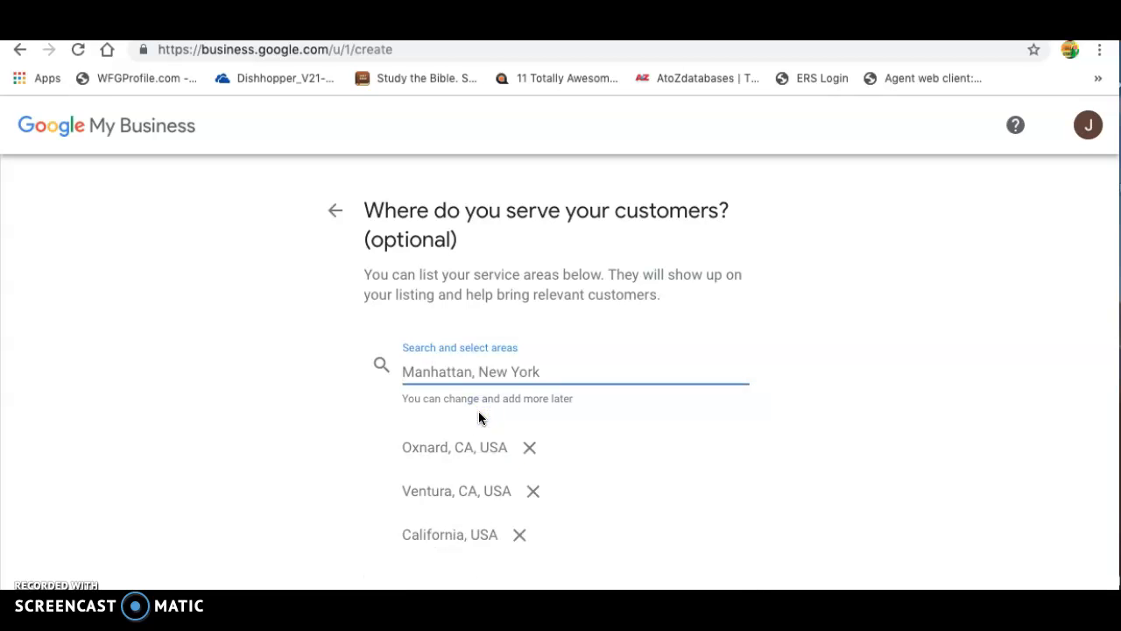
pyautogui.write('USA')
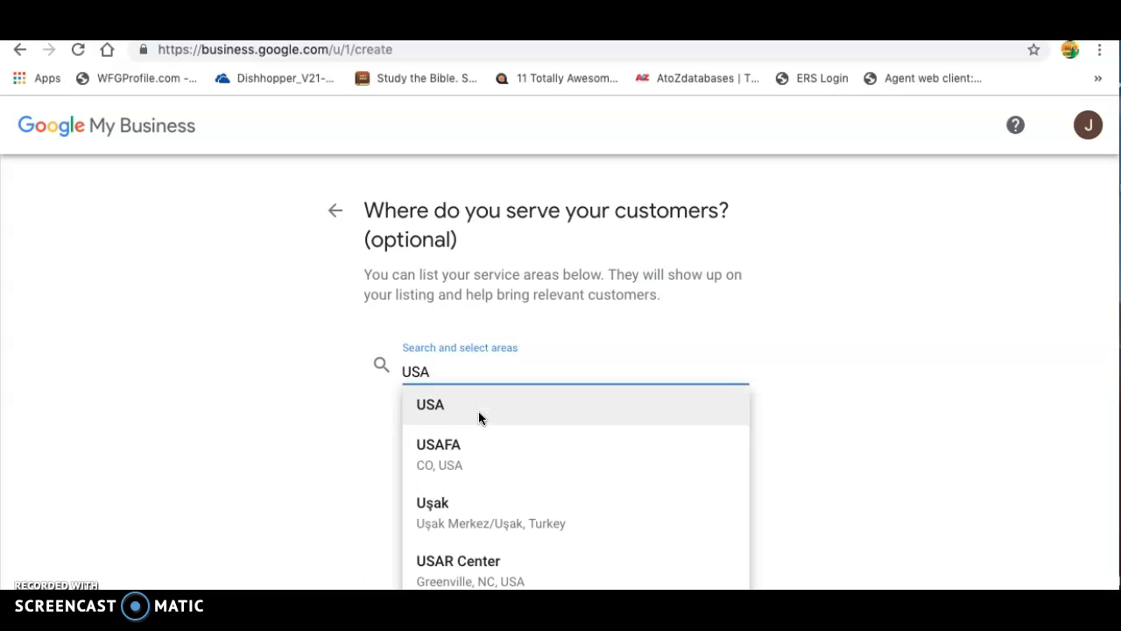
pyautogui.press('BackSpace')
pyautogui.press('BackSpace')
pyautogui.press('BackSpace')
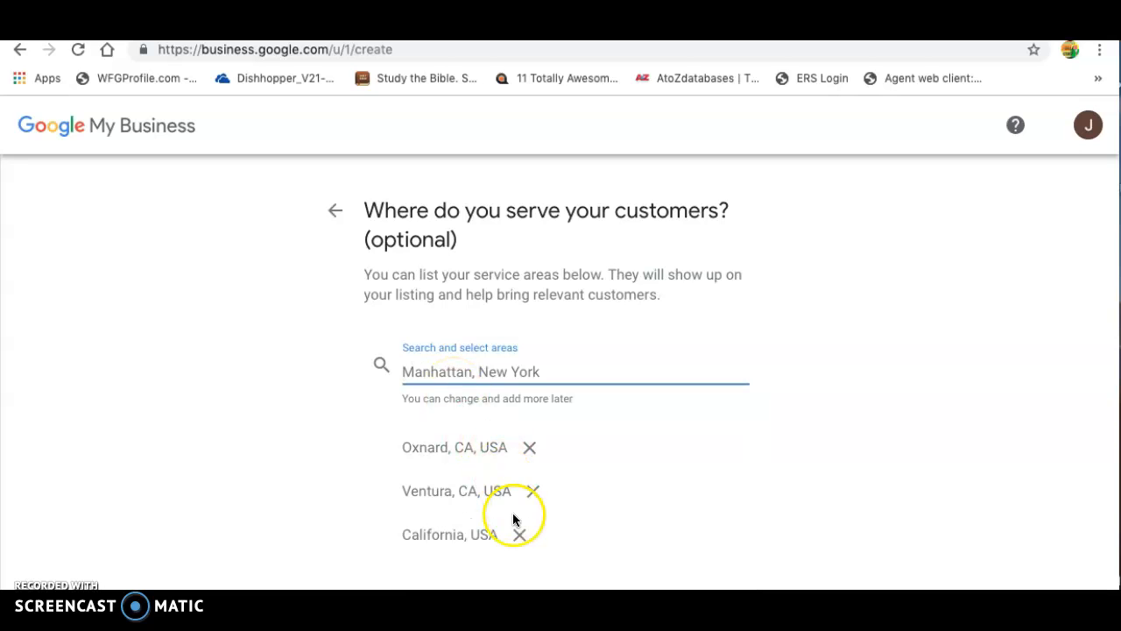
pyautogui.click(518, 535)
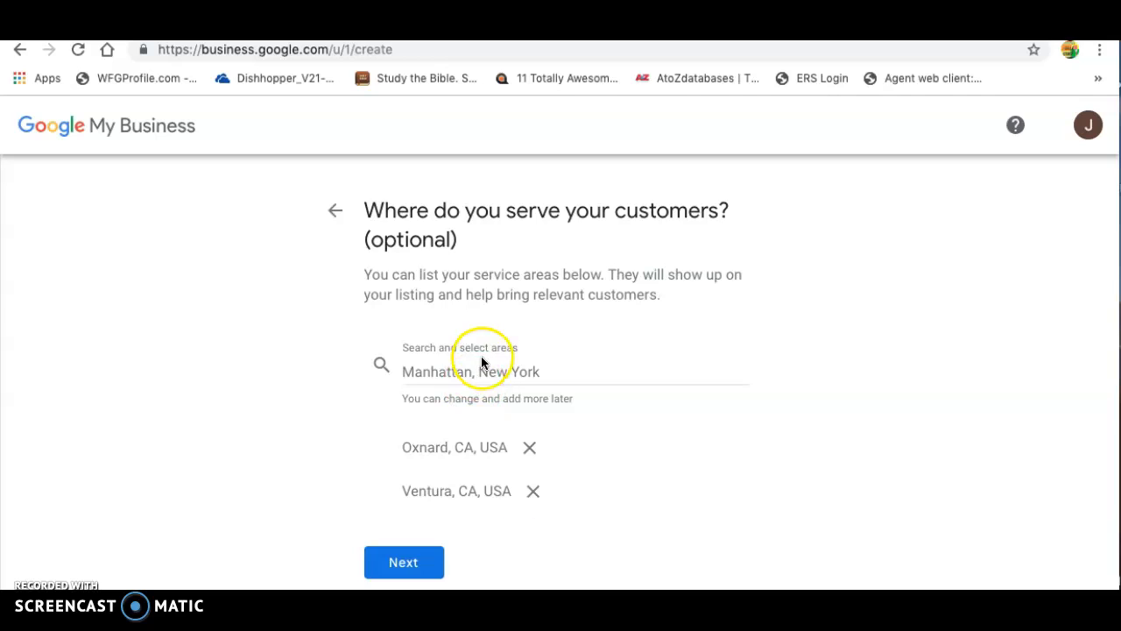
# - Add Fillmore, Santa Paula, Ojai and Port Hueneme as service areas and confirm the list
pyautogui.click(484, 369)
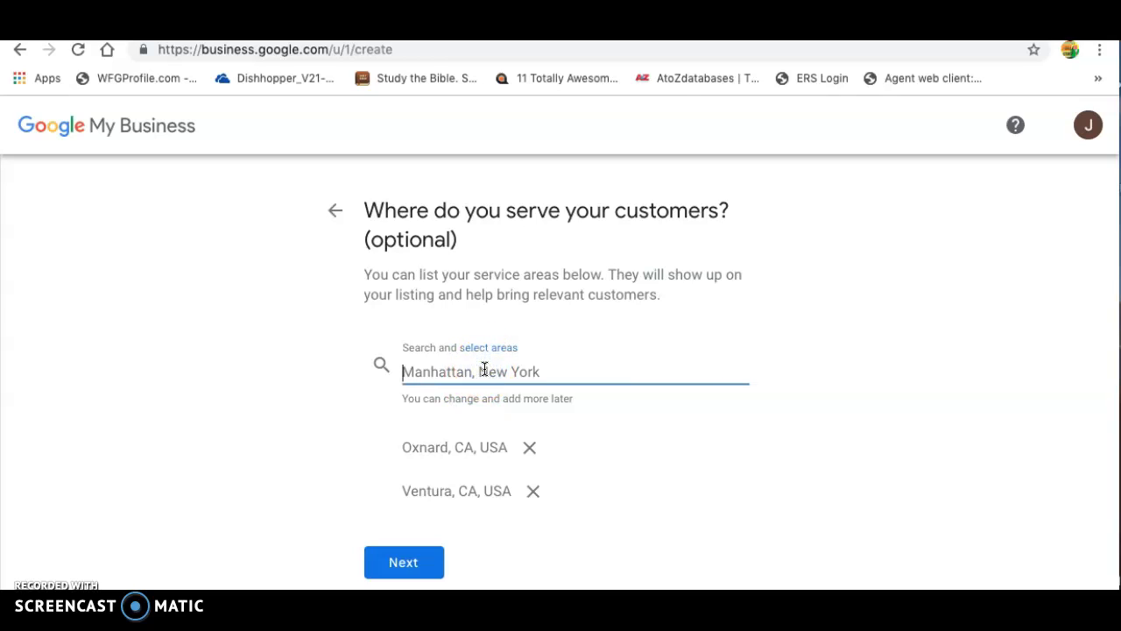
pyautogui.write('Fil')
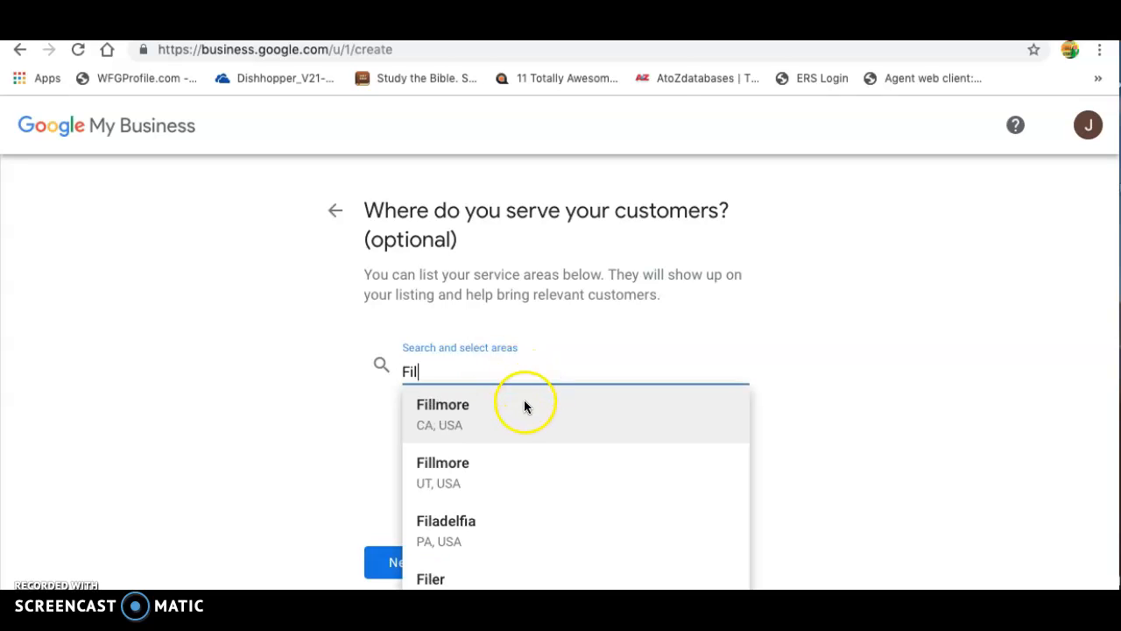
pyautogui.click(524, 405)
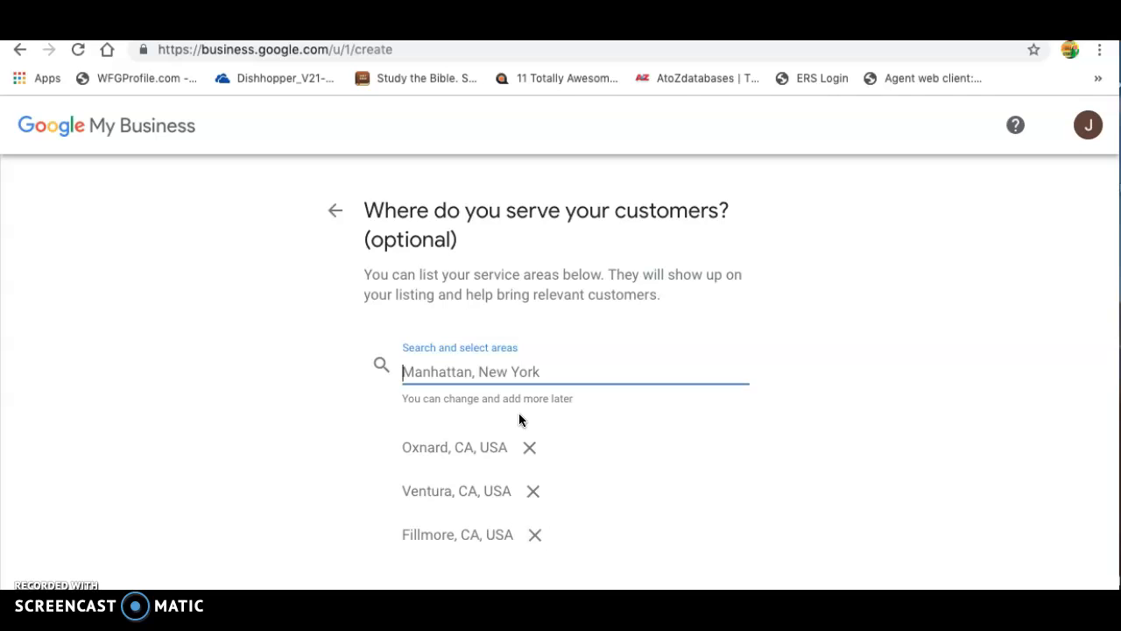
pyautogui.write('santa pa')
pyautogui.click(550, 429)
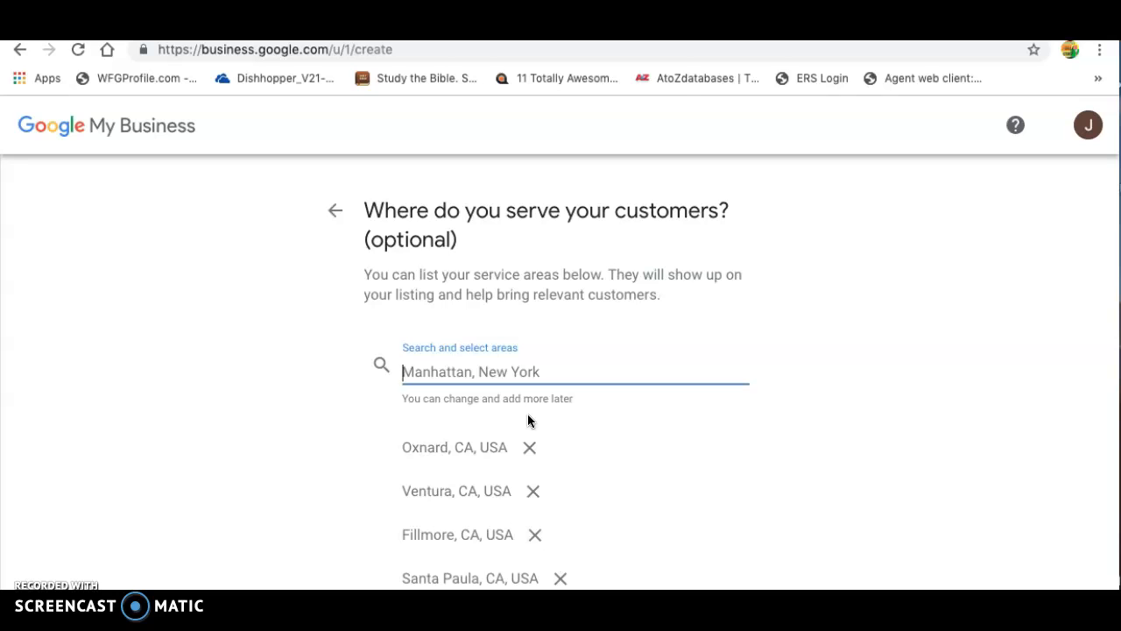
pyautogui.write('ojai')
pyautogui.click(523, 422)
pyautogui.write('port')
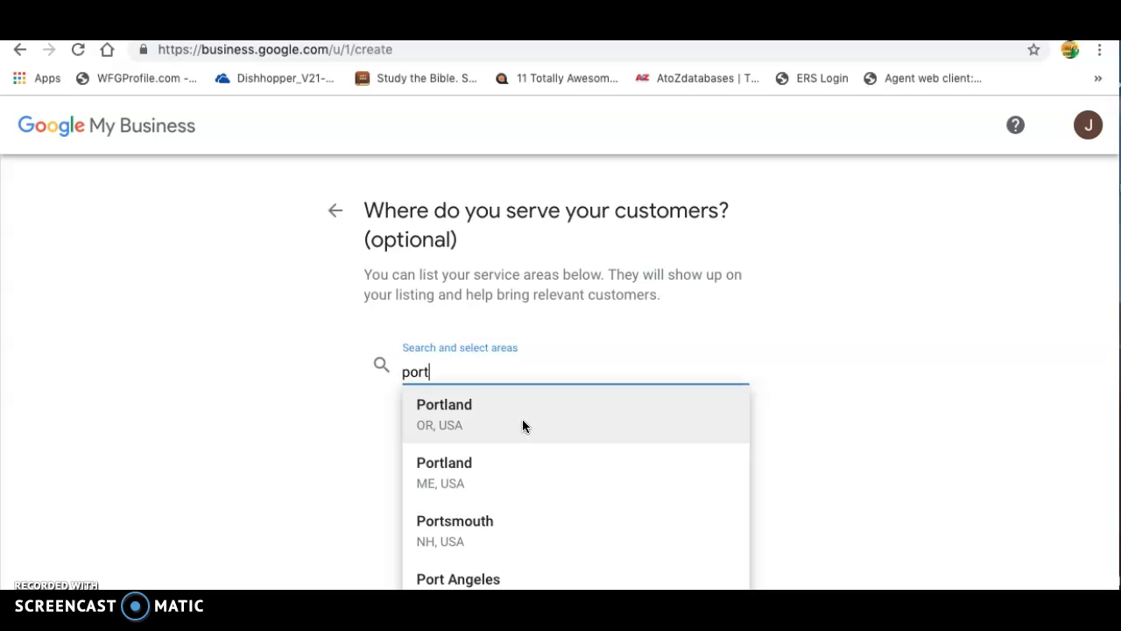
pyautogui.write(' he')
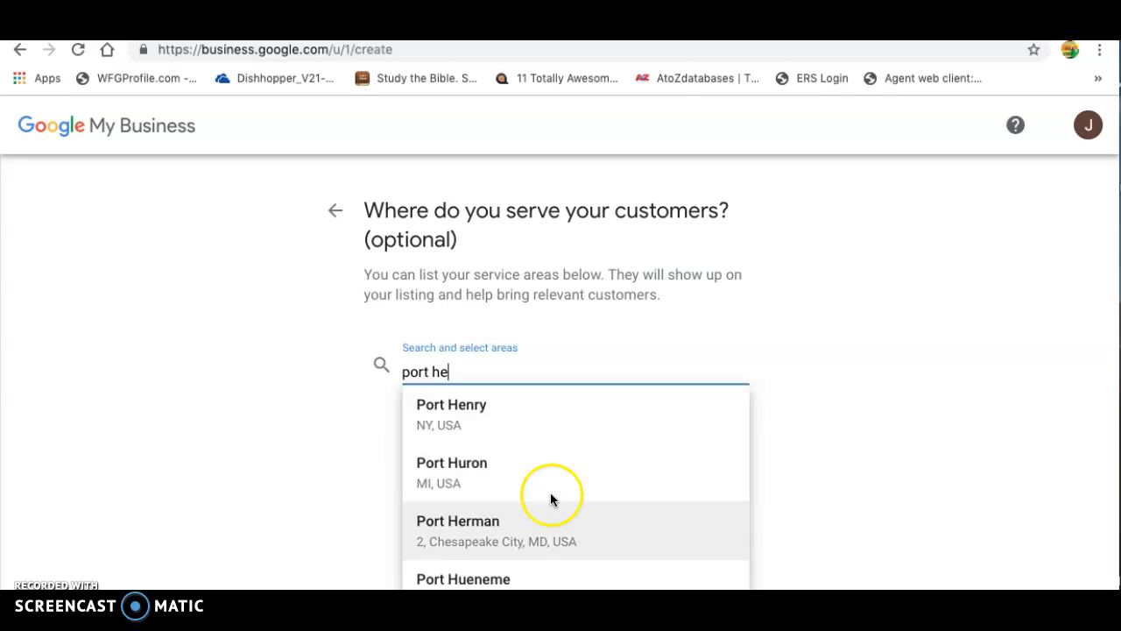
pyautogui.click(559, 573)
pyautogui.scroll(-4, 493, 447)
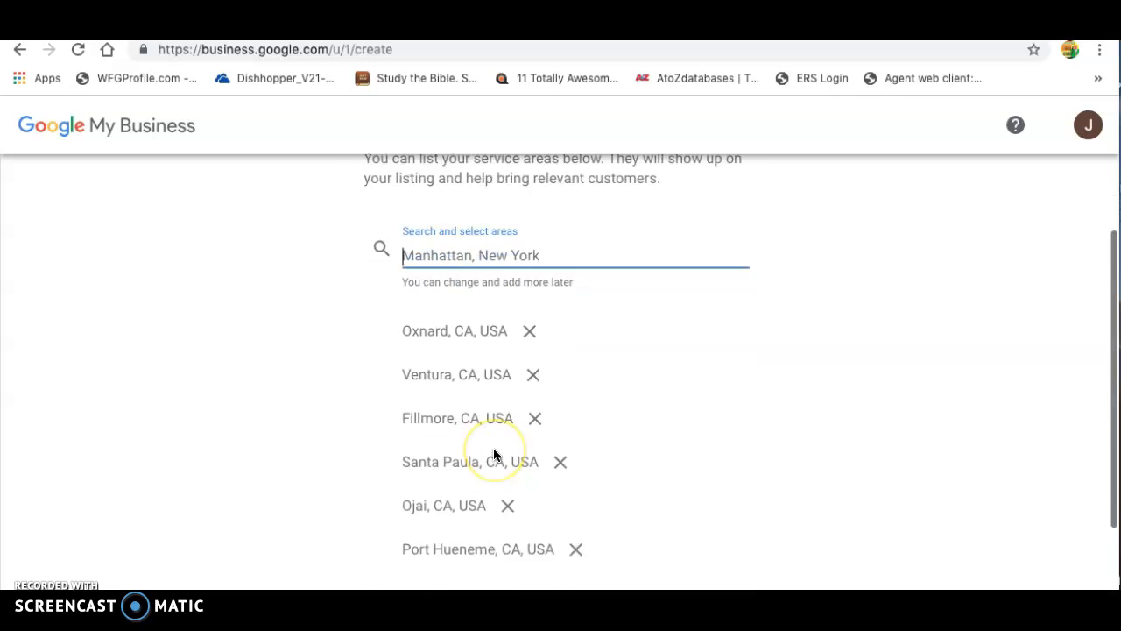
pyautogui.click(418, 427)
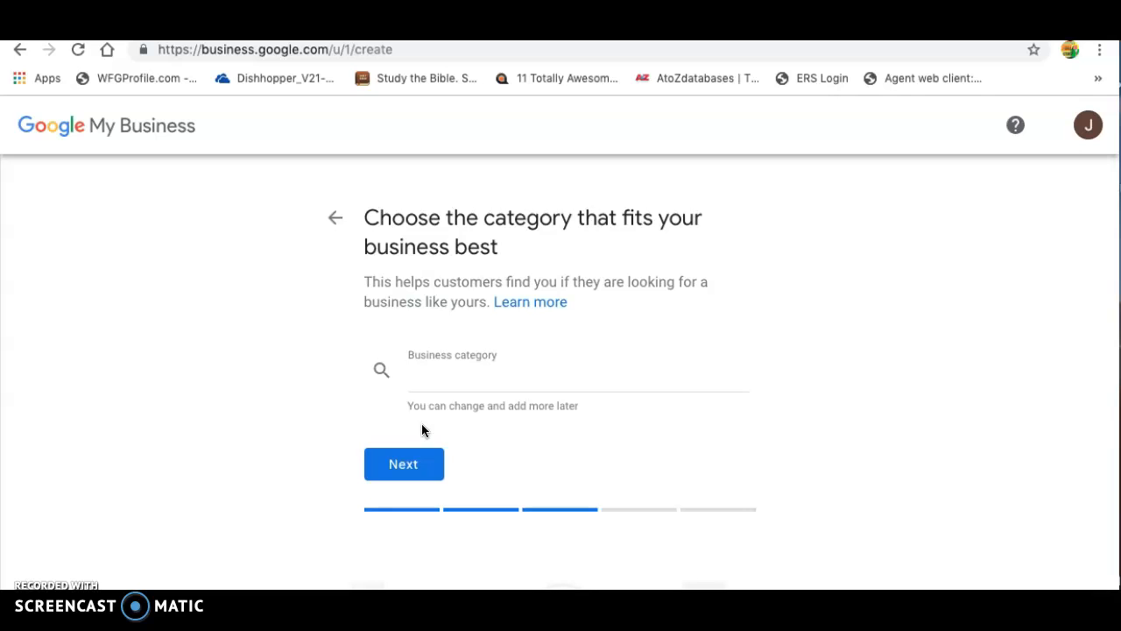
# - Set the business category to Pool cleaning service
pyautogui.click(458, 371)
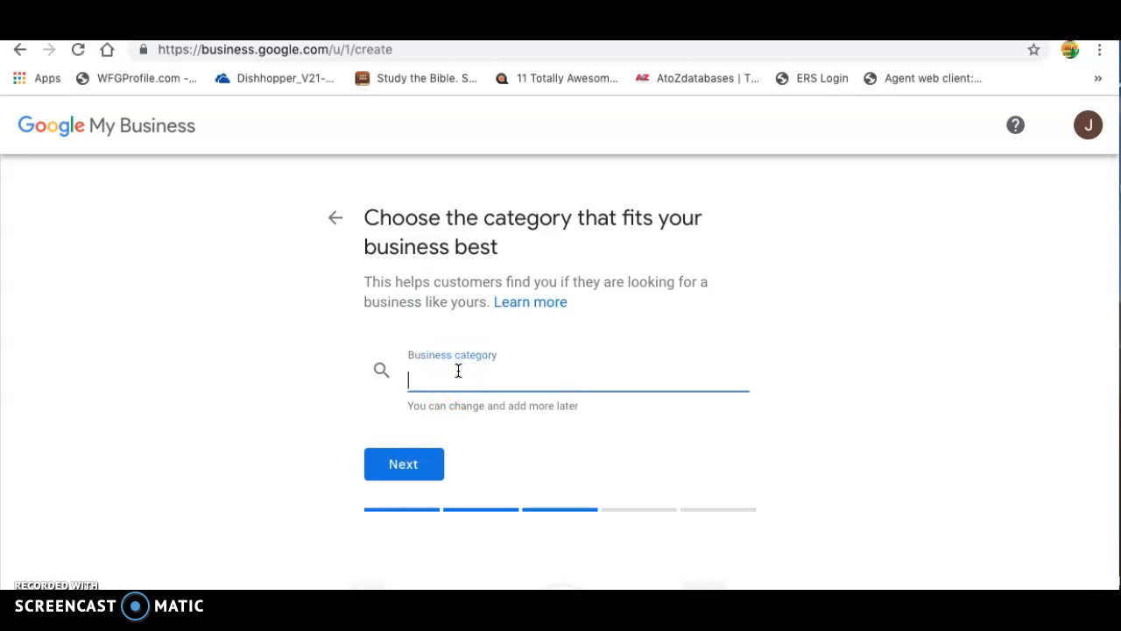
pyautogui.write('Pool')
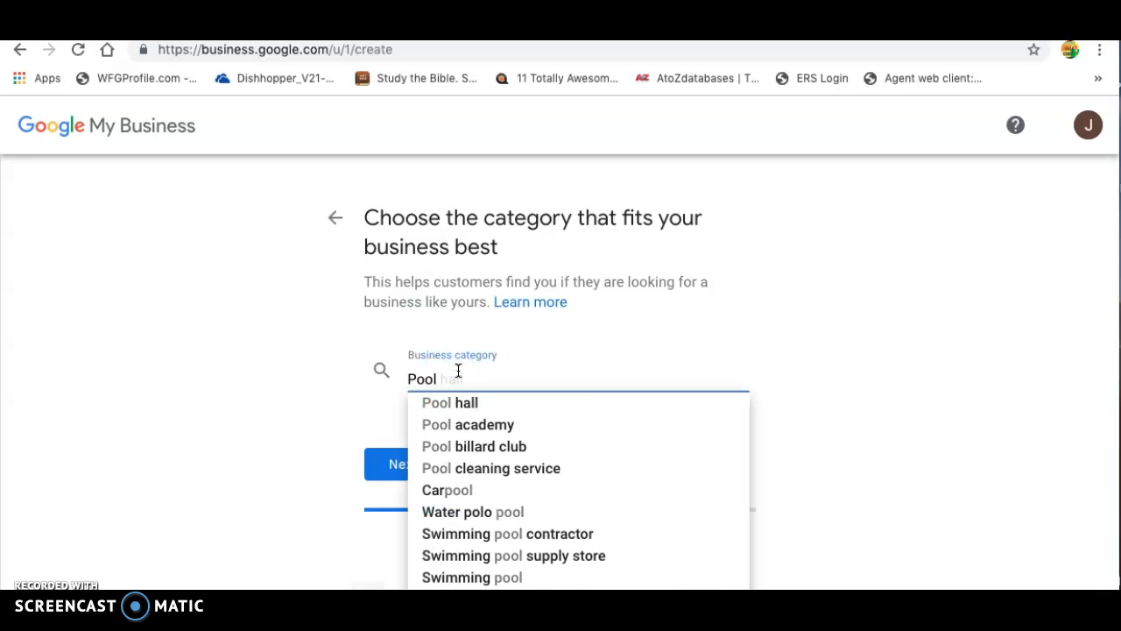
pyautogui.click(531, 468)
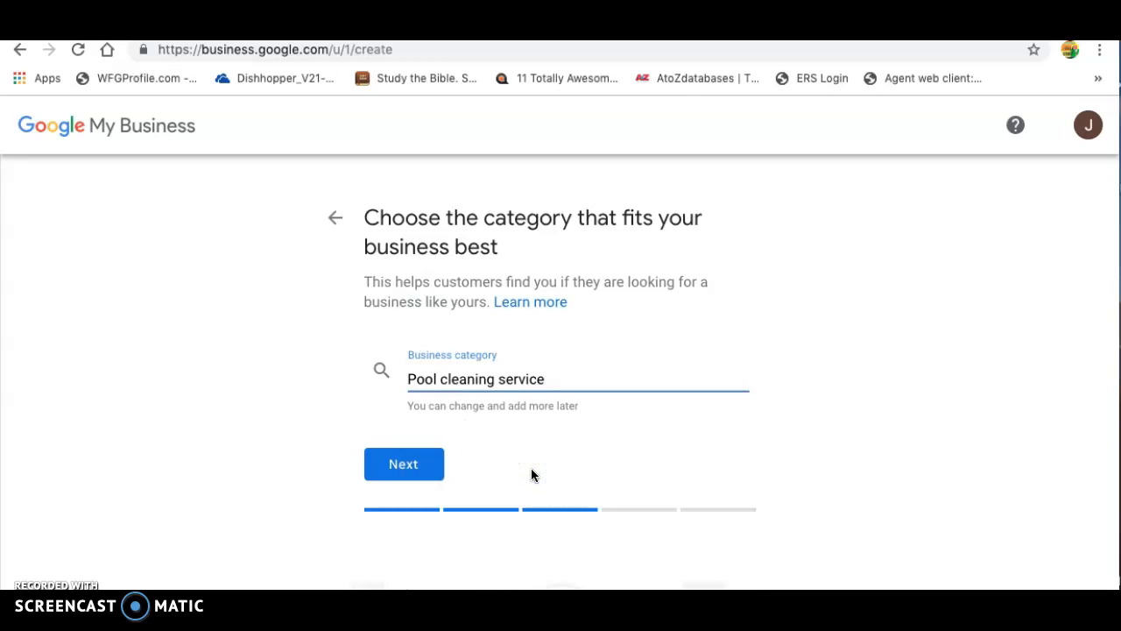
pyautogui.press('Return')
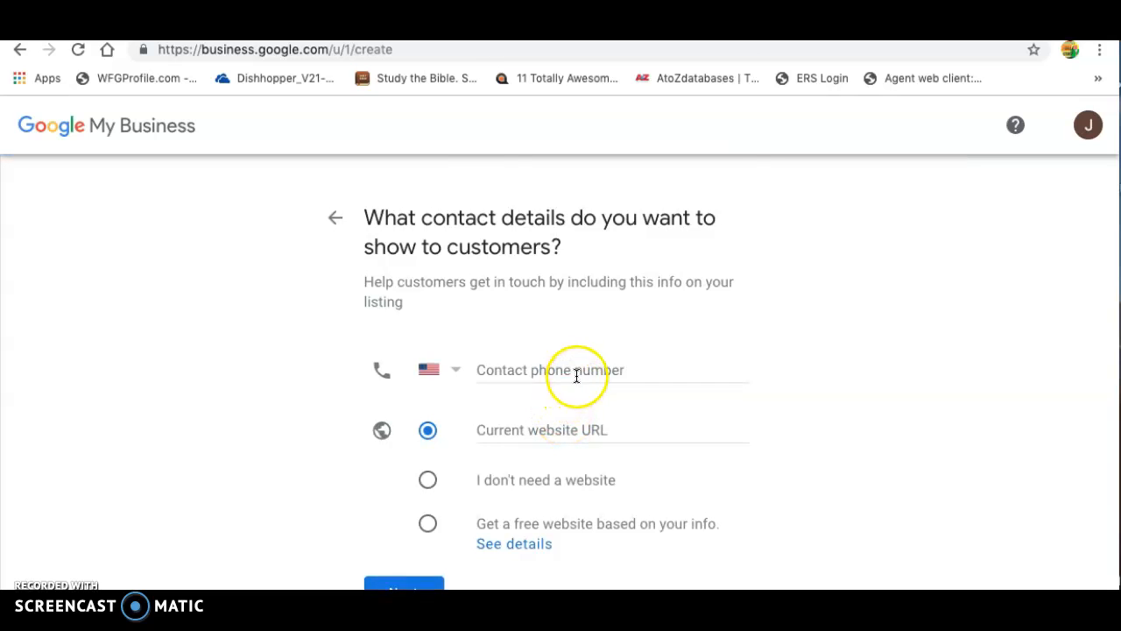
pyautogui.click(577, 370)
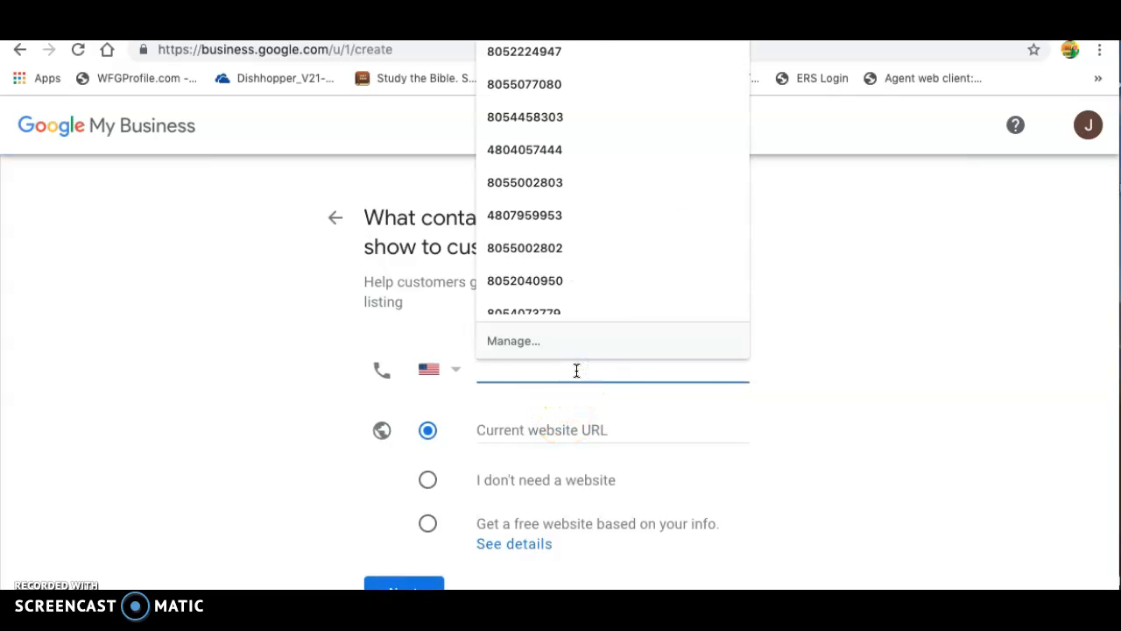
pyautogui.click(533, 52)
pyautogui.click(545, 430)
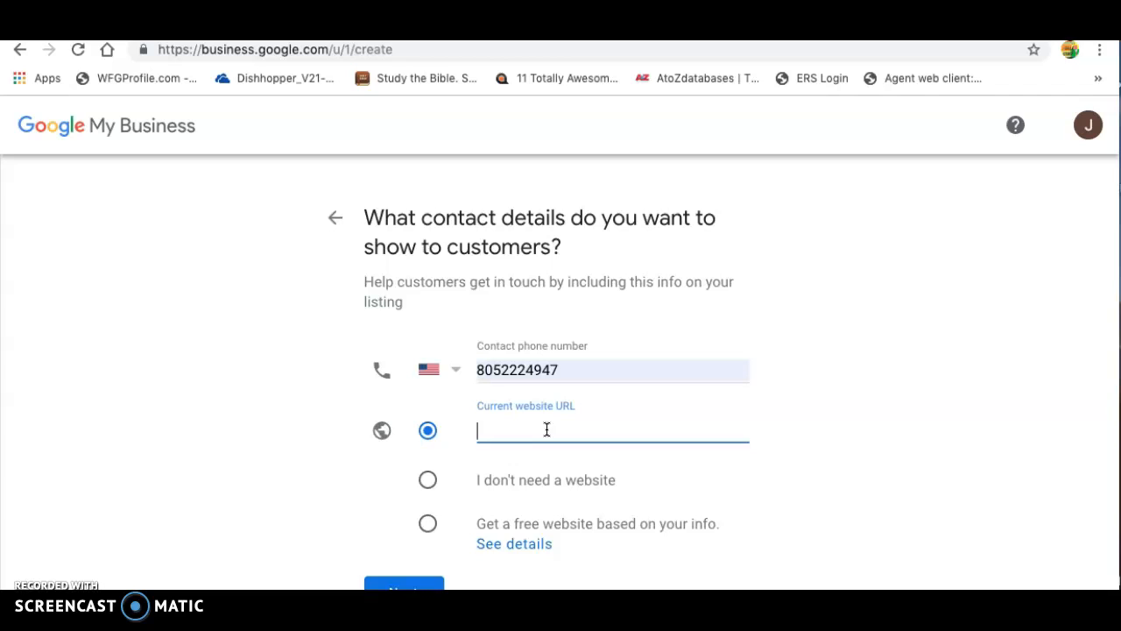
pyautogui.write('www.camarillopoolcleaning.com')
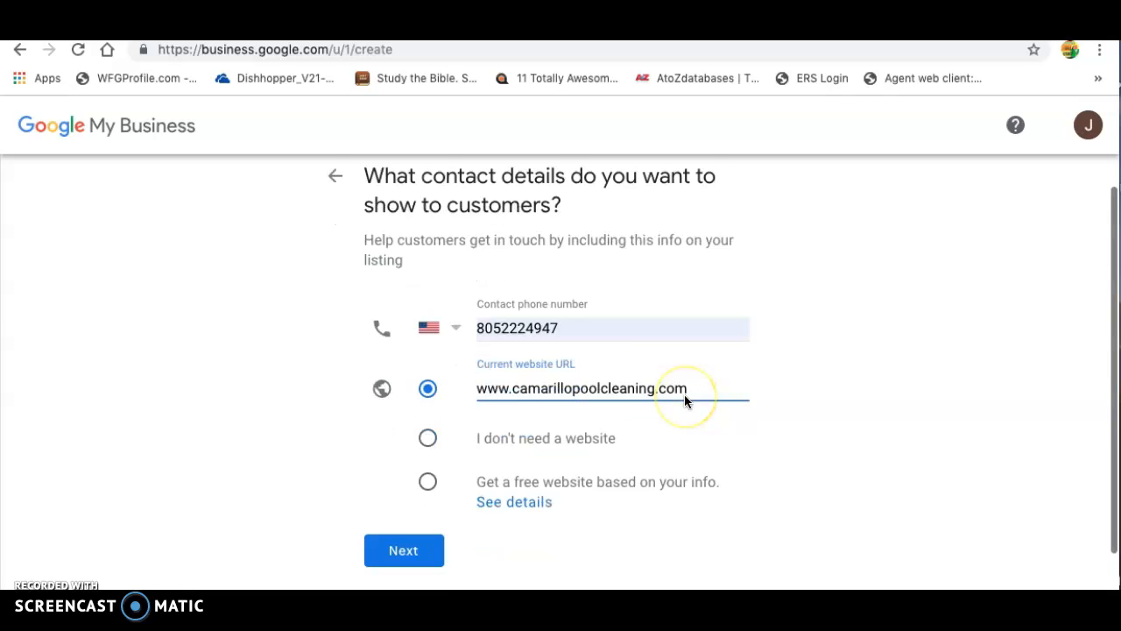
pyautogui.scroll(-1, 686, 400)
pyautogui.scroll(-1, 686, 400)
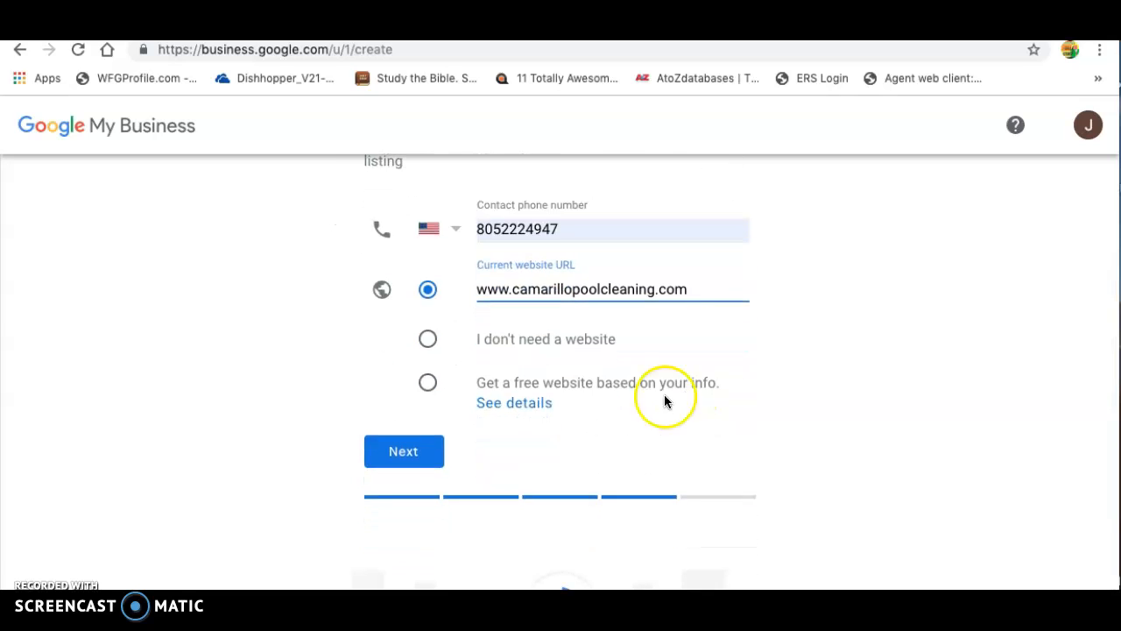
pyautogui.click(417, 452)
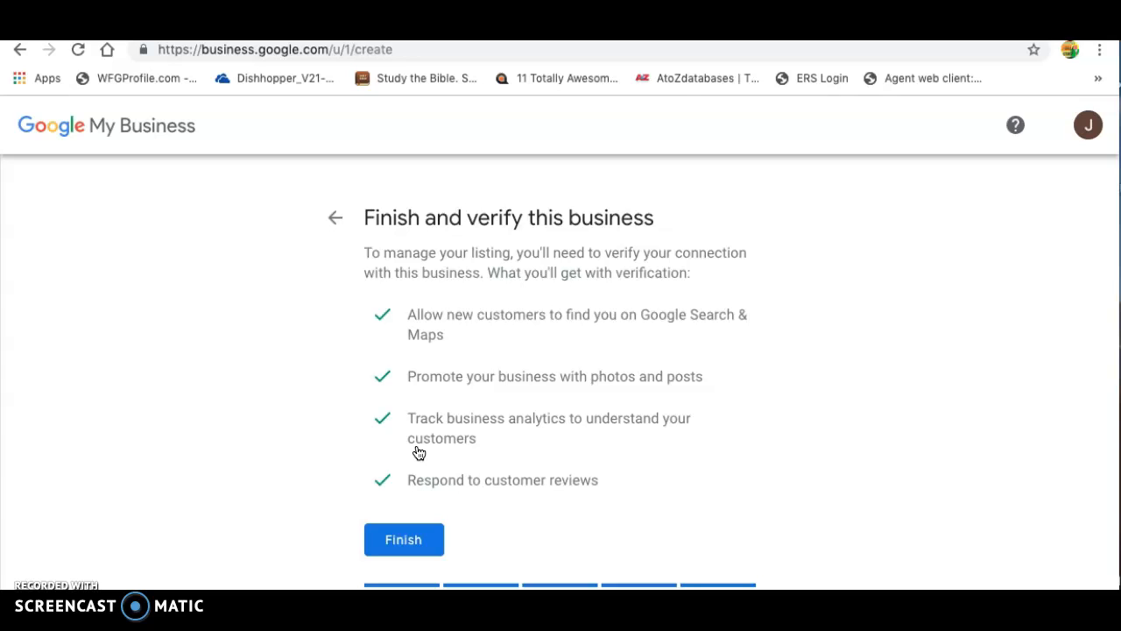
# - Finish the listing setup on the 'Finish and verify this business' page
pyautogui.click(408, 546)
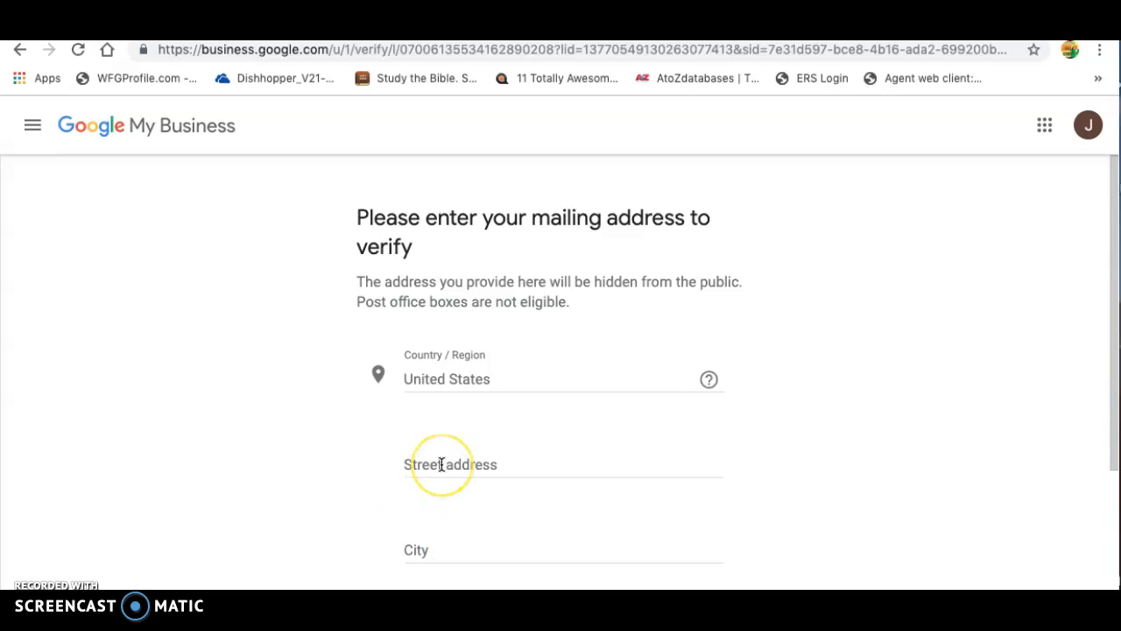
# - Fill the mailing address from a saved address, set the state to California, and submit it
pyautogui.scroll(-2, 440, 464)
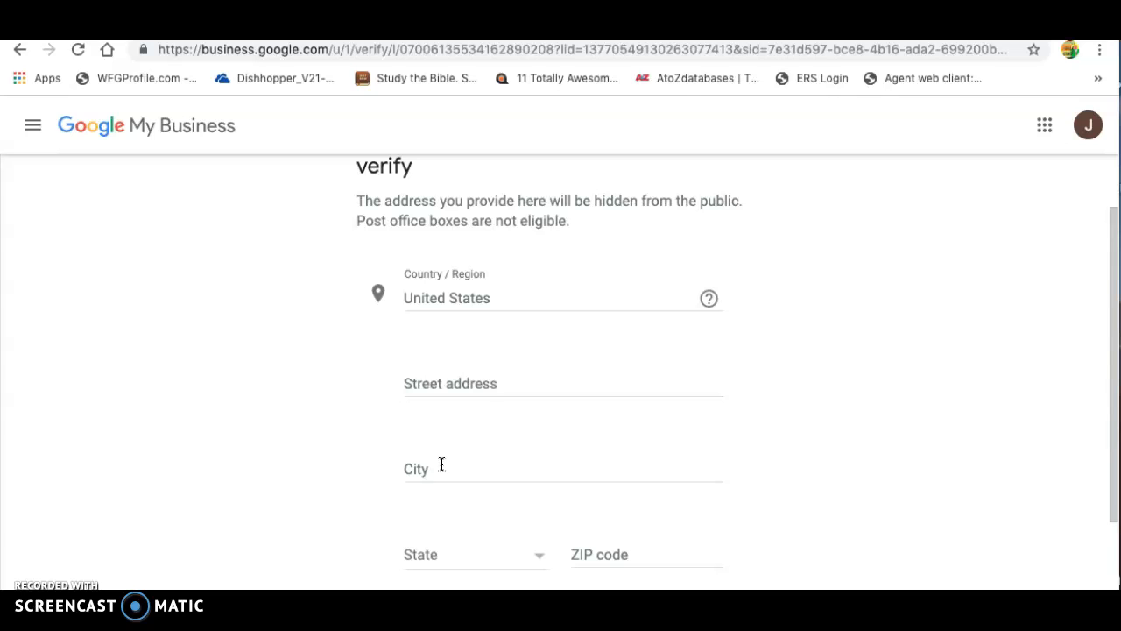
pyautogui.scroll(1, 447, 455)
pyautogui.click(455, 440)
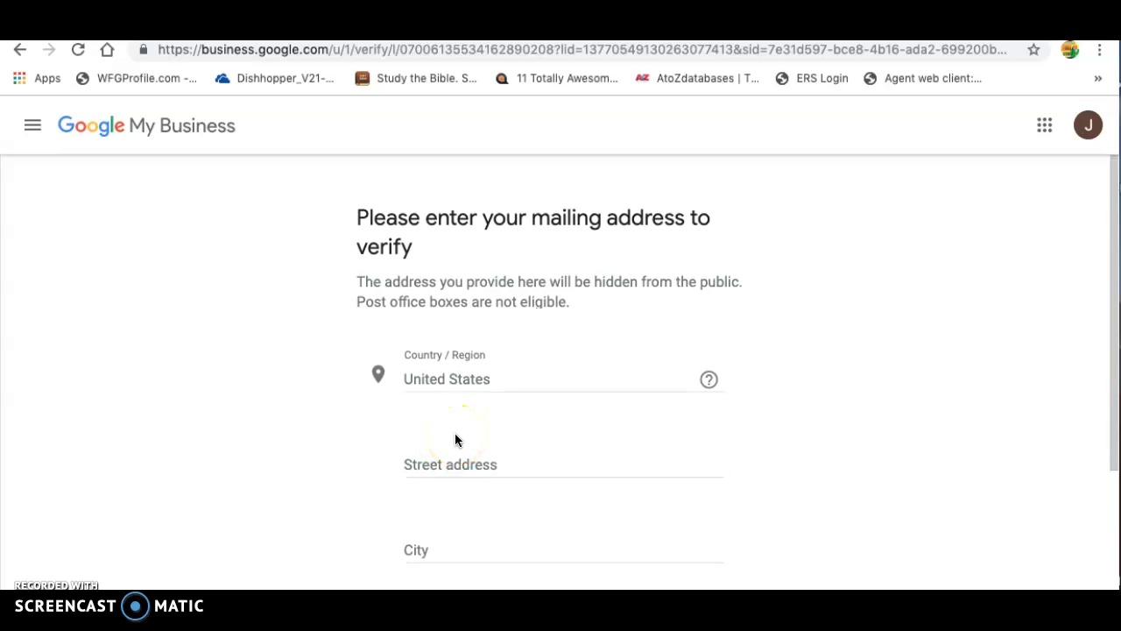
pyautogui.click(500, 455)
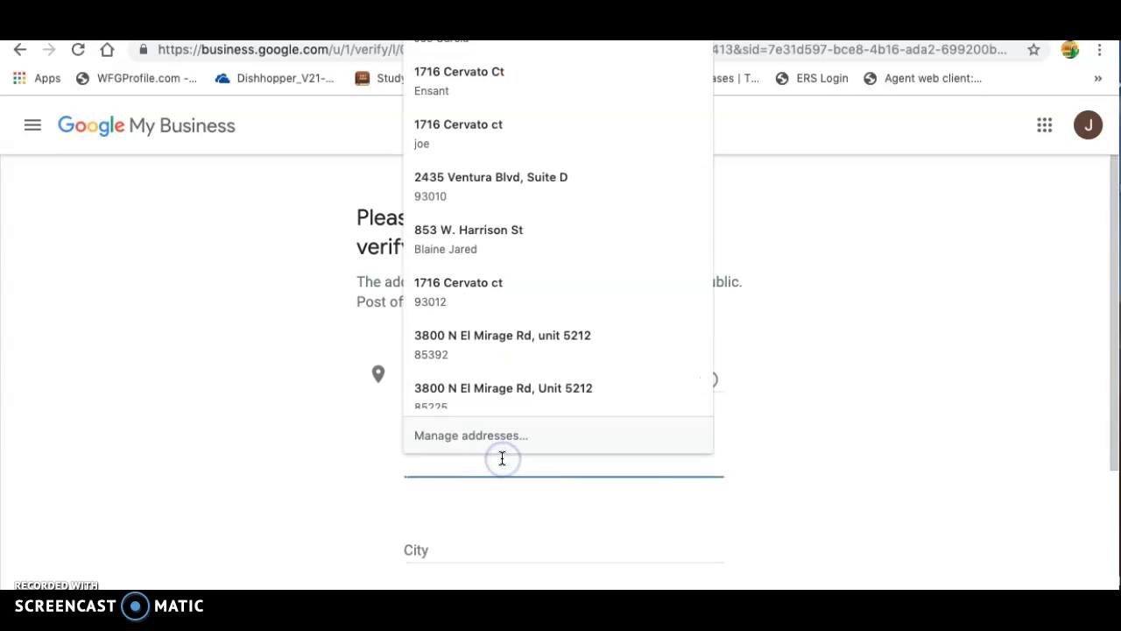
pyautogui.click(484, 70)
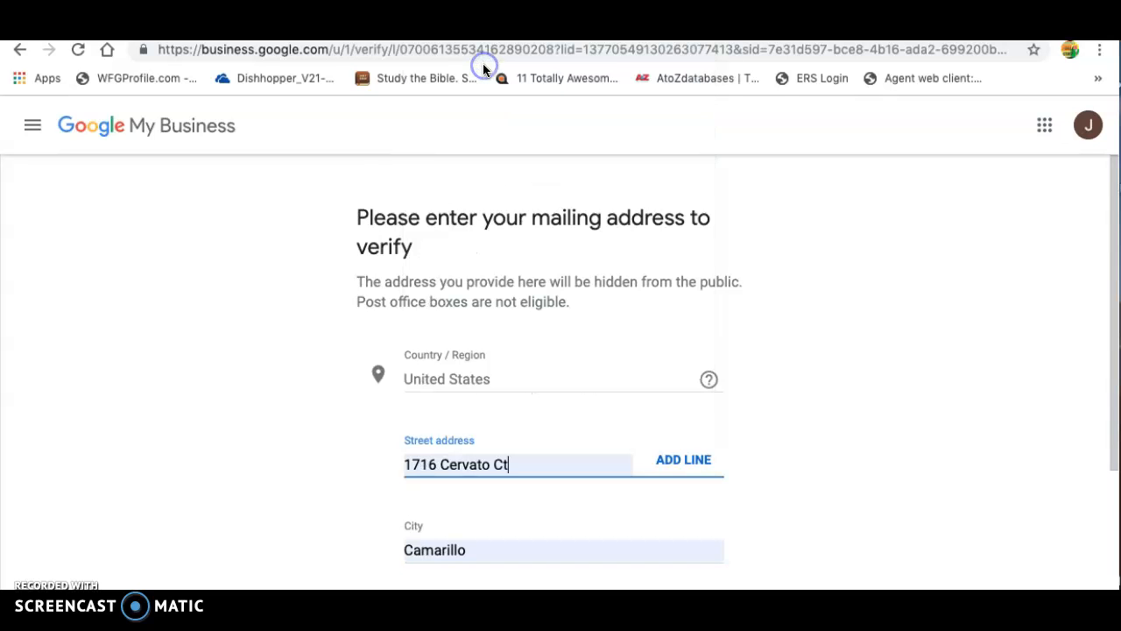
pyautogui.scroll(-3, 275, 389)
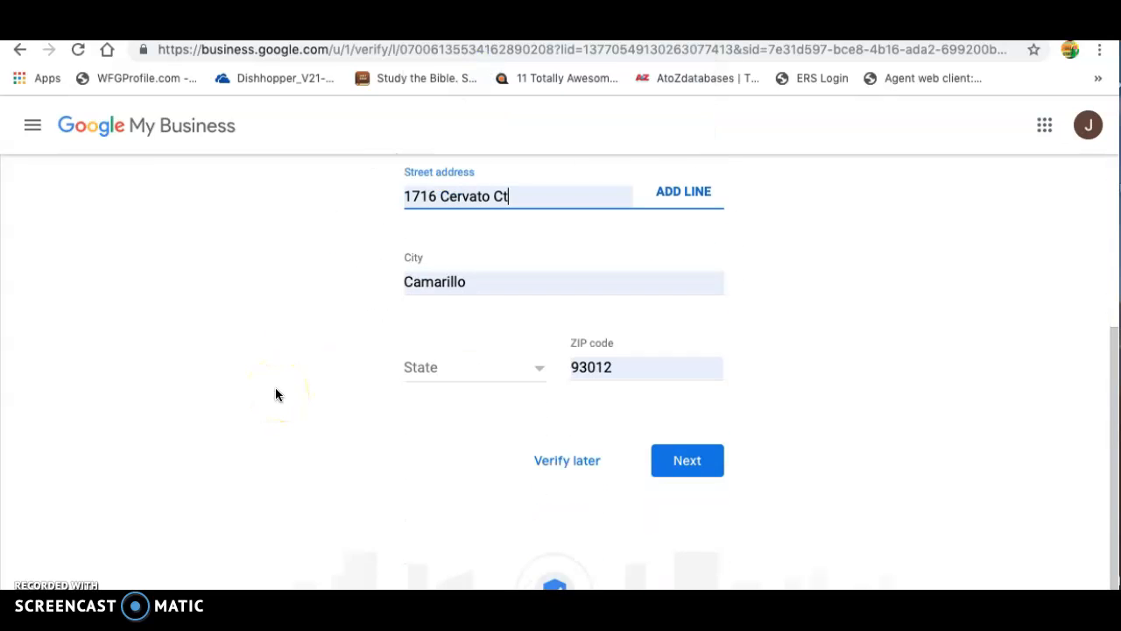
pyautogui.click(472, 360)
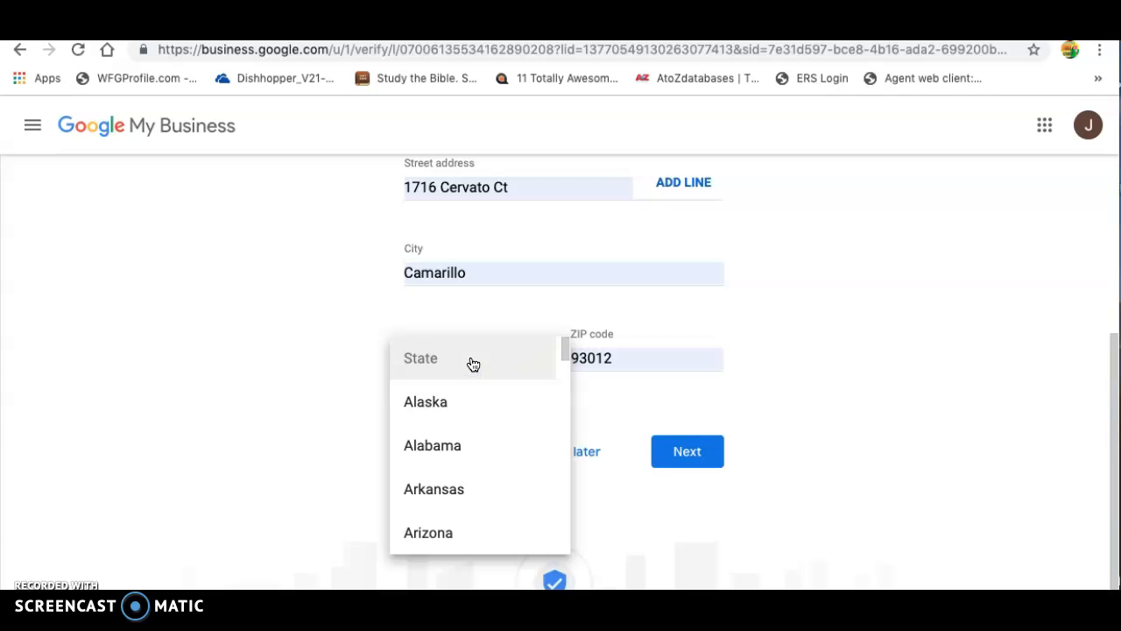
pyautogui.press('c')
pyautogui.click(480, 440)
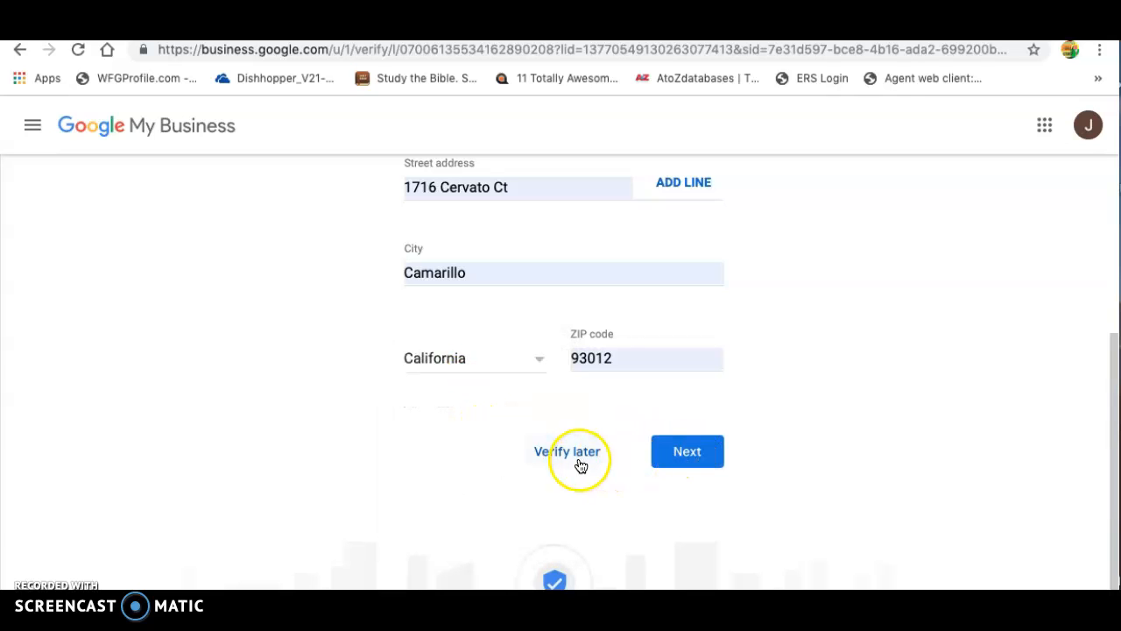
pyautogui.click(691, 452)
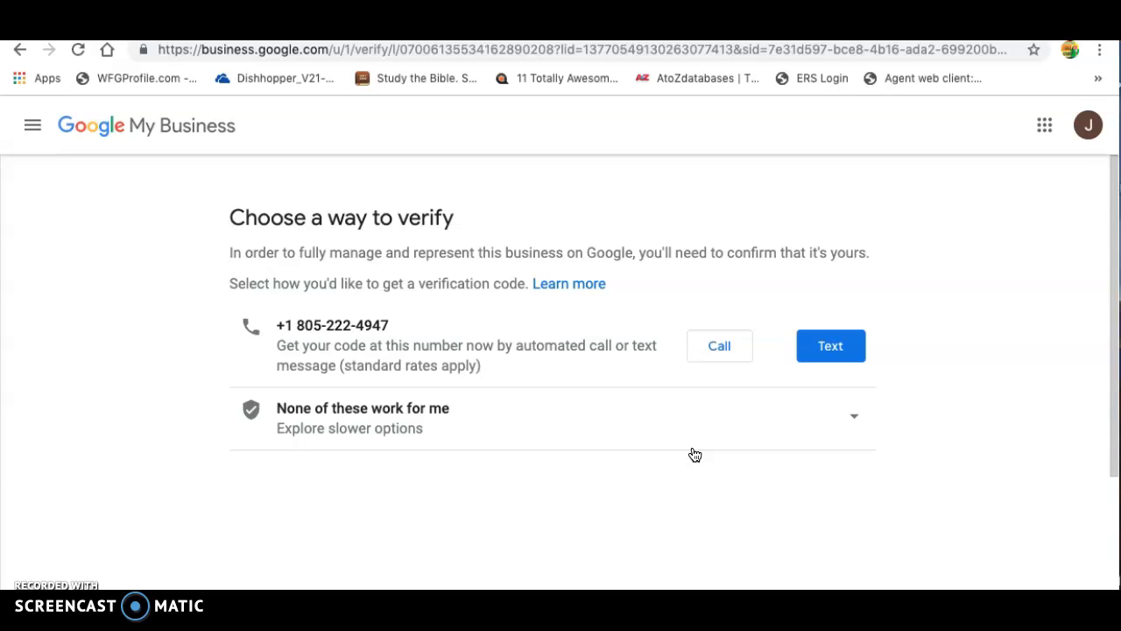
# - Request the verification code by a phone call to the listed number
pyautogui.click(394, 513)
pyautogui.click(239, 537)
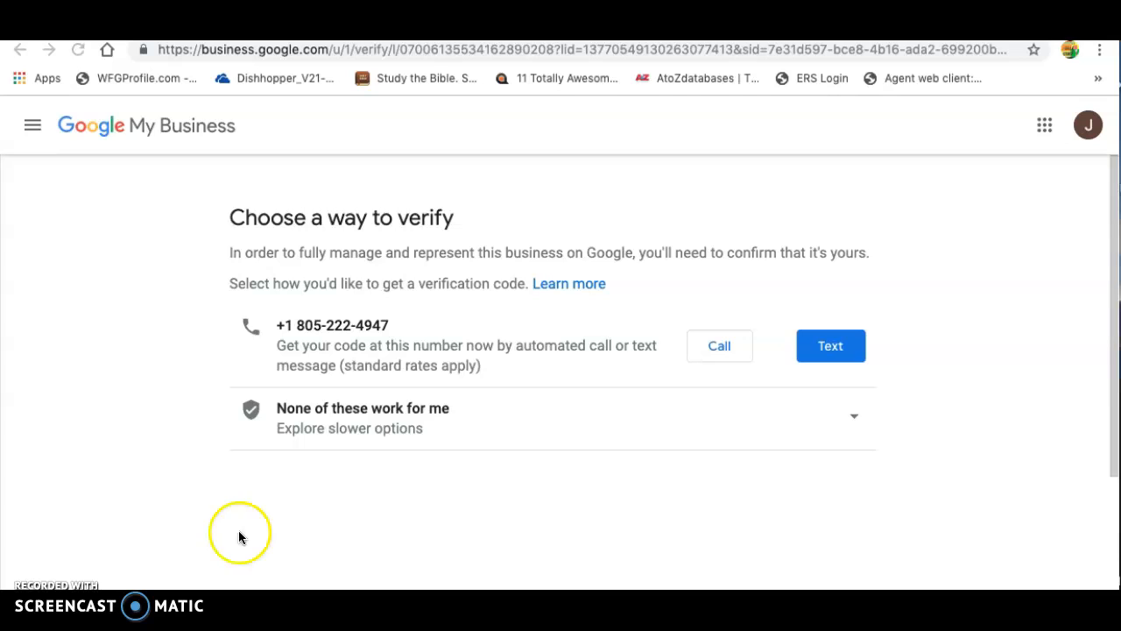
pyautogui.click(718, 350)
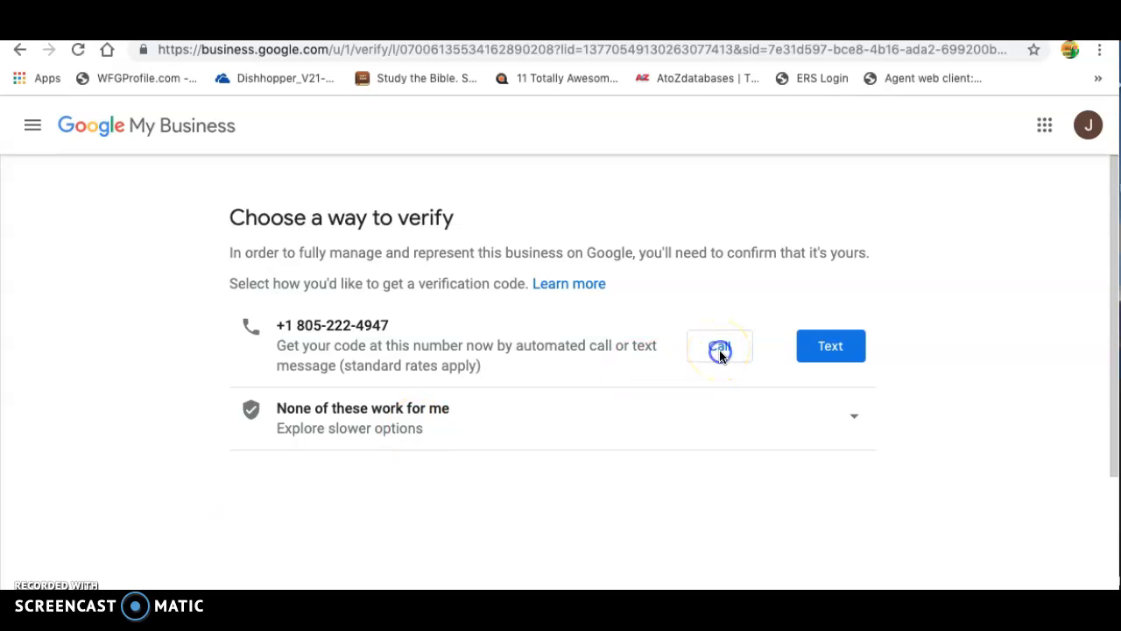
pyautogui.click(719, 348)
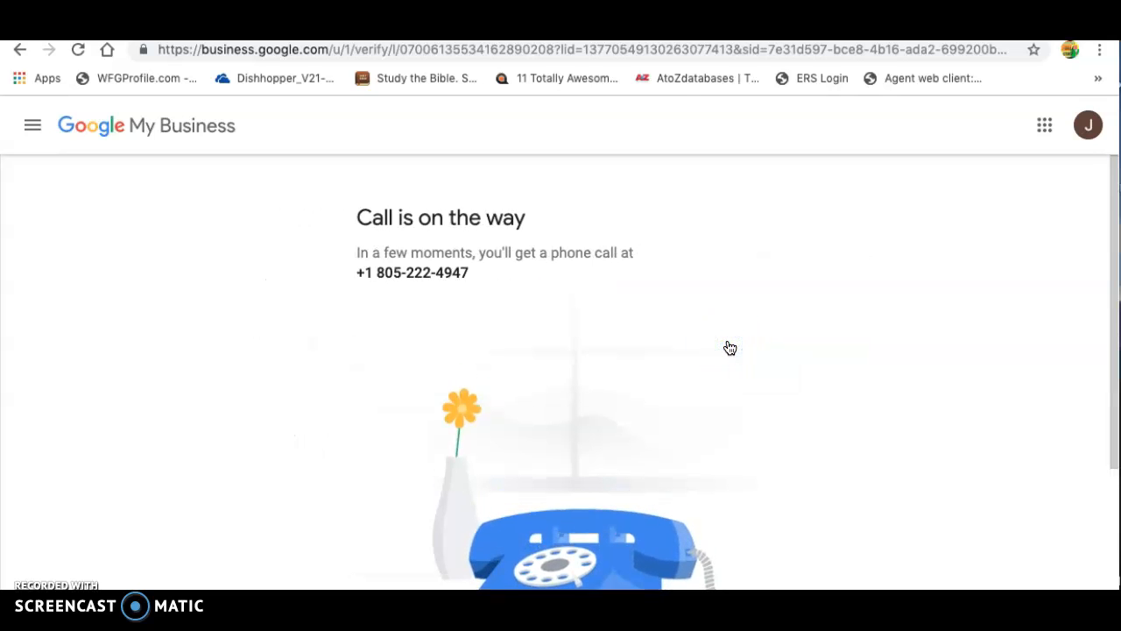
pyautogui.scroll(-5, 729, 347)
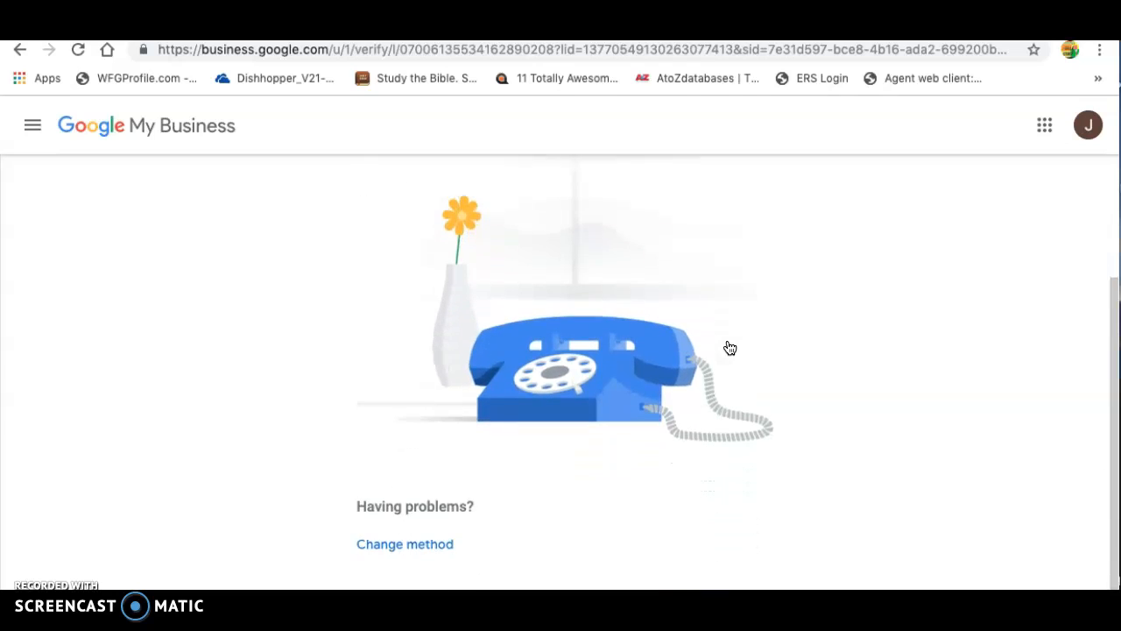
pyautogui.scroll(-2, 730, 348)
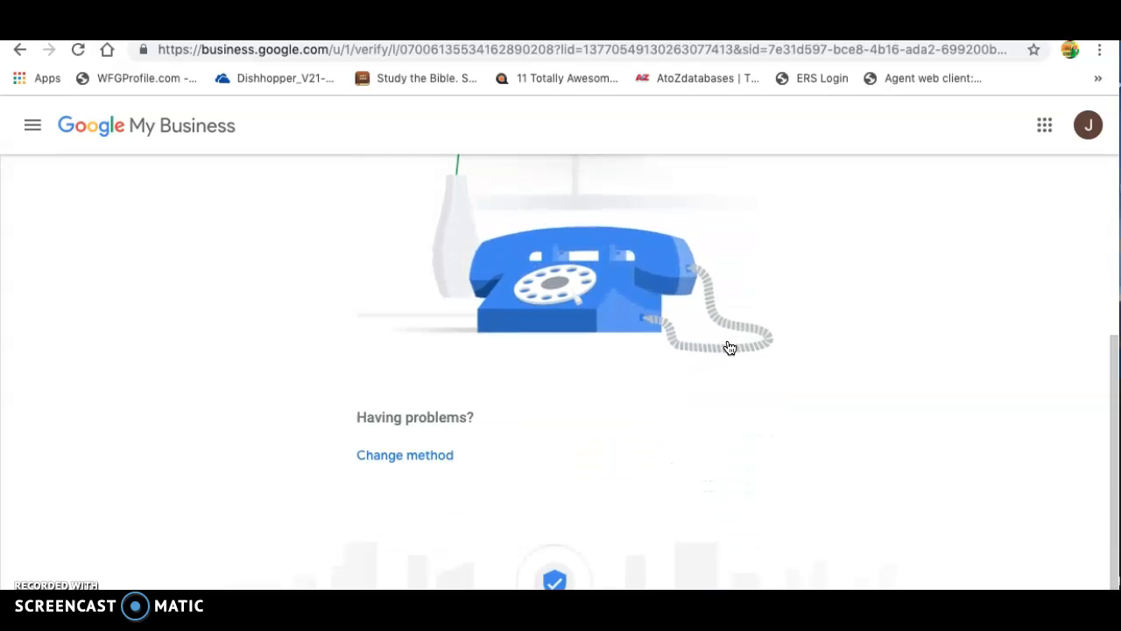
pyautogui.scroll(6, 729, 348)
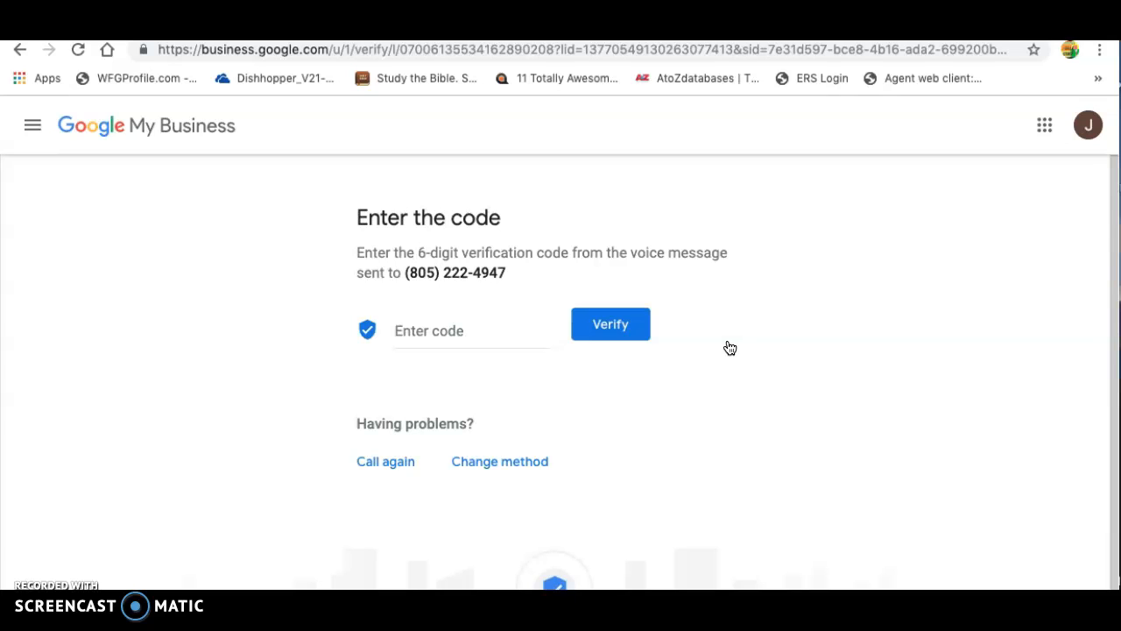
# - Enter the six-digit verification code from the voice call and submit it
pyautogui.click(441, 334)
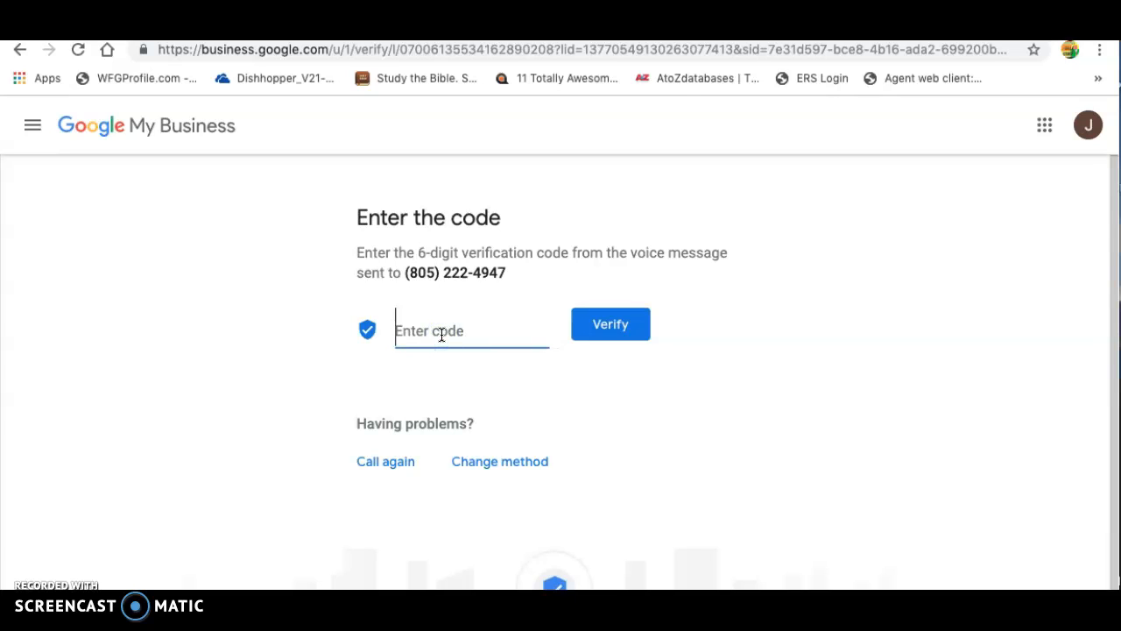
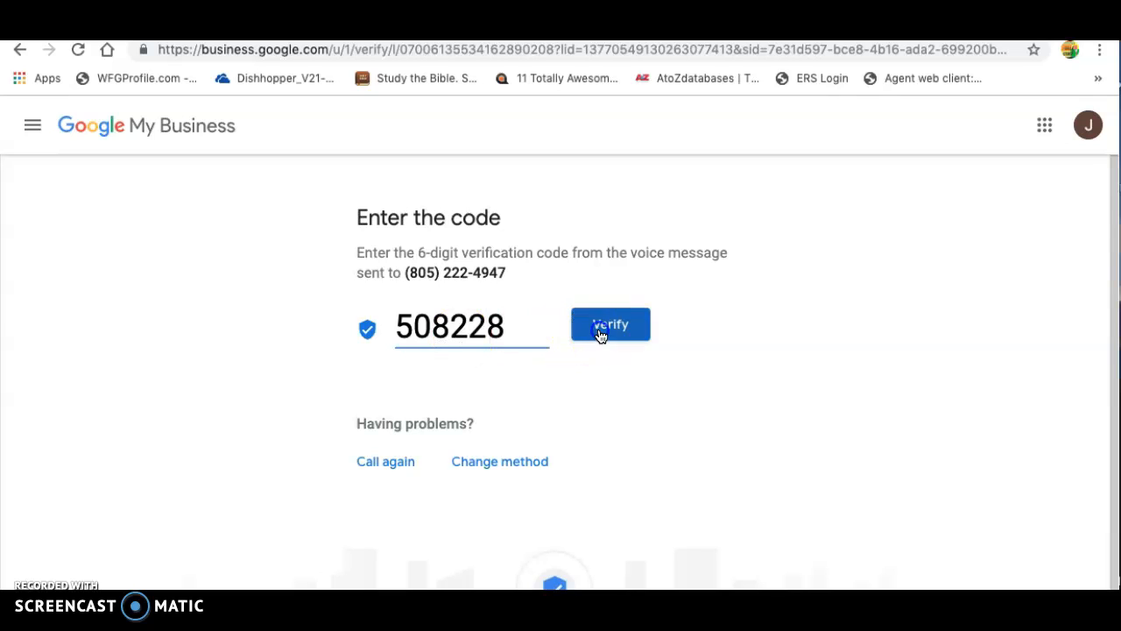
pyautogui.click(599, 335)
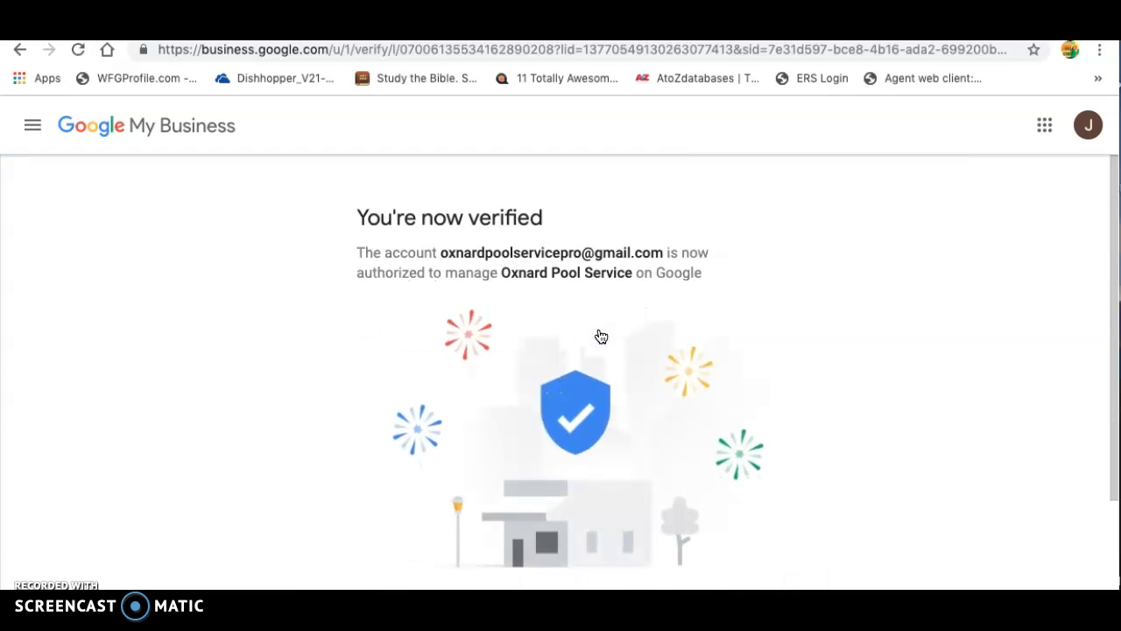
# - Get started with the verified listing, accept the welcome terms, and decline the $100 ad credit
pyautogui.scroll(-3, 685, 321)
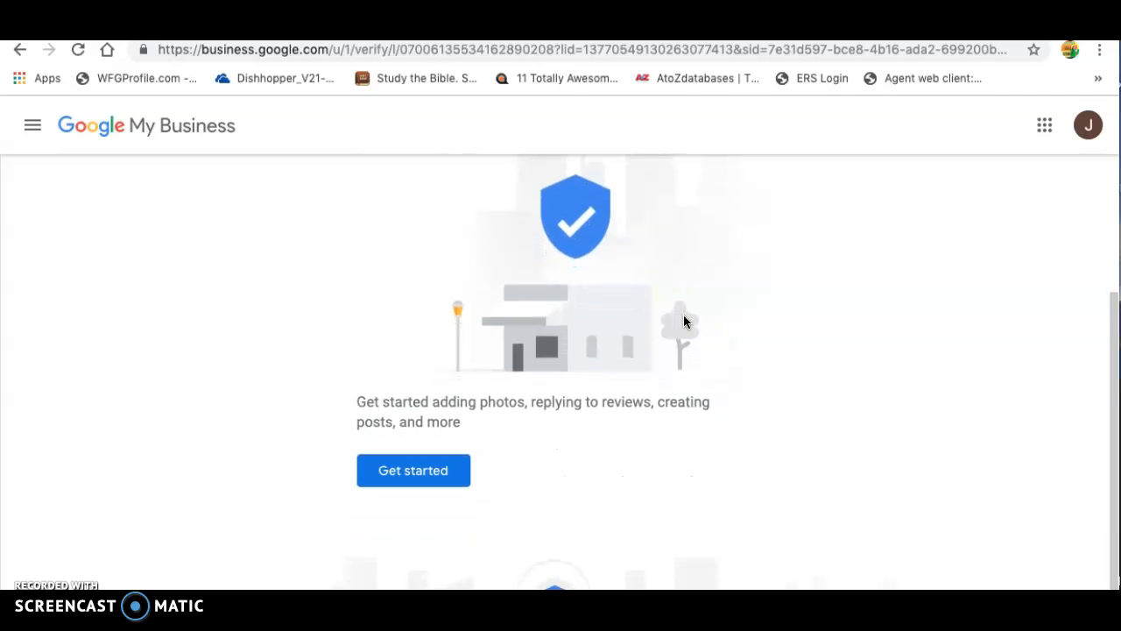
pyautogui.click(442, 473)
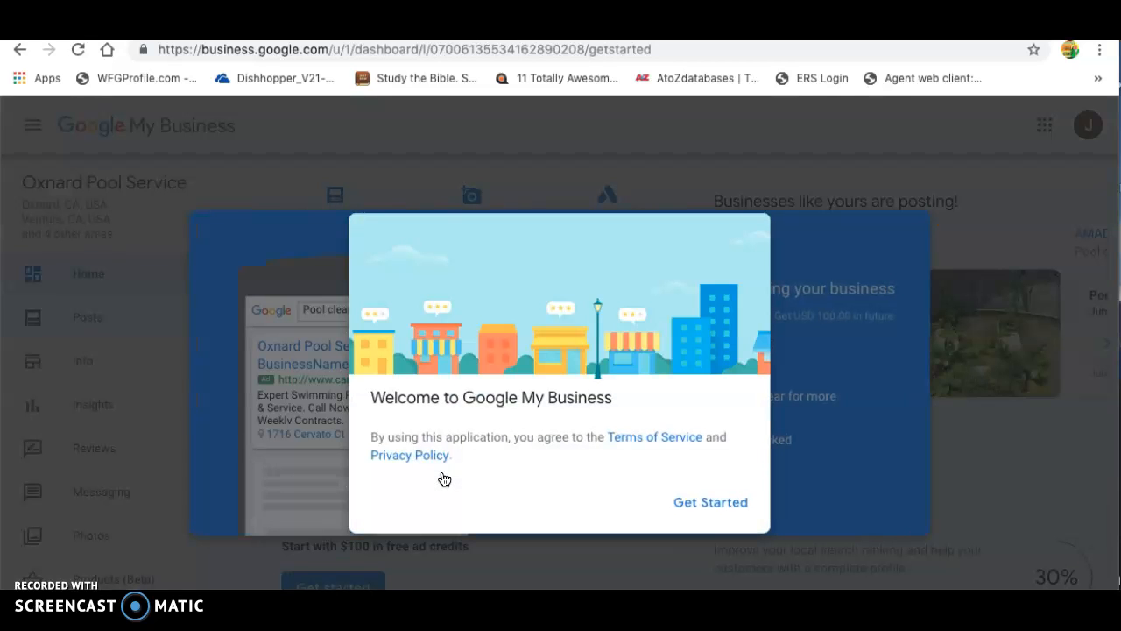
pyautogui.click(704, 502)
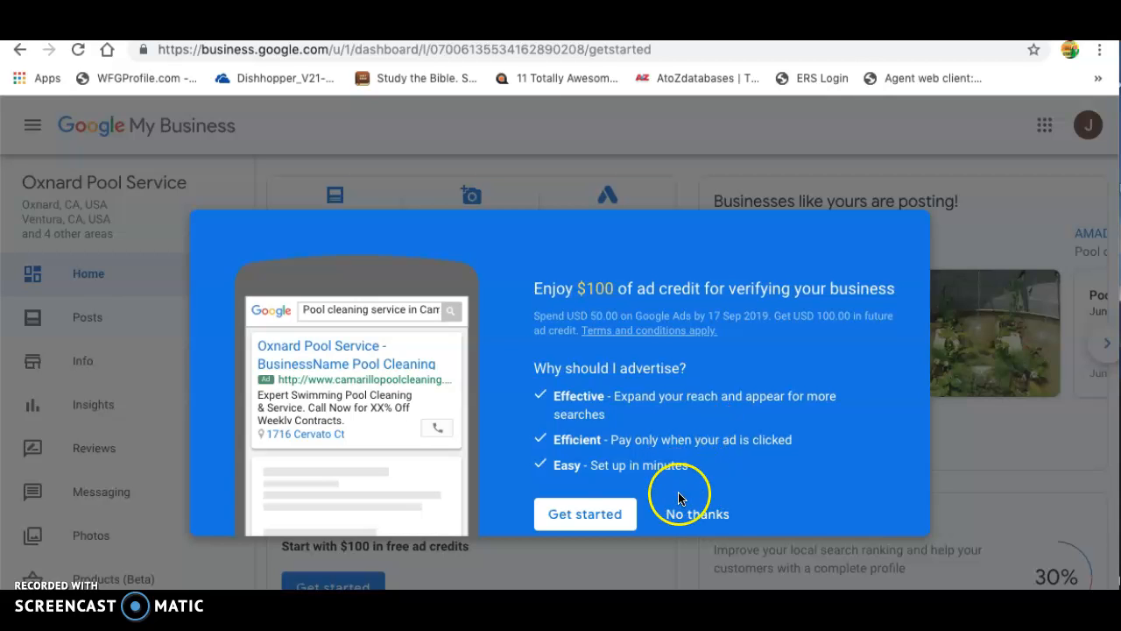
pyautogui.click(700, 516)
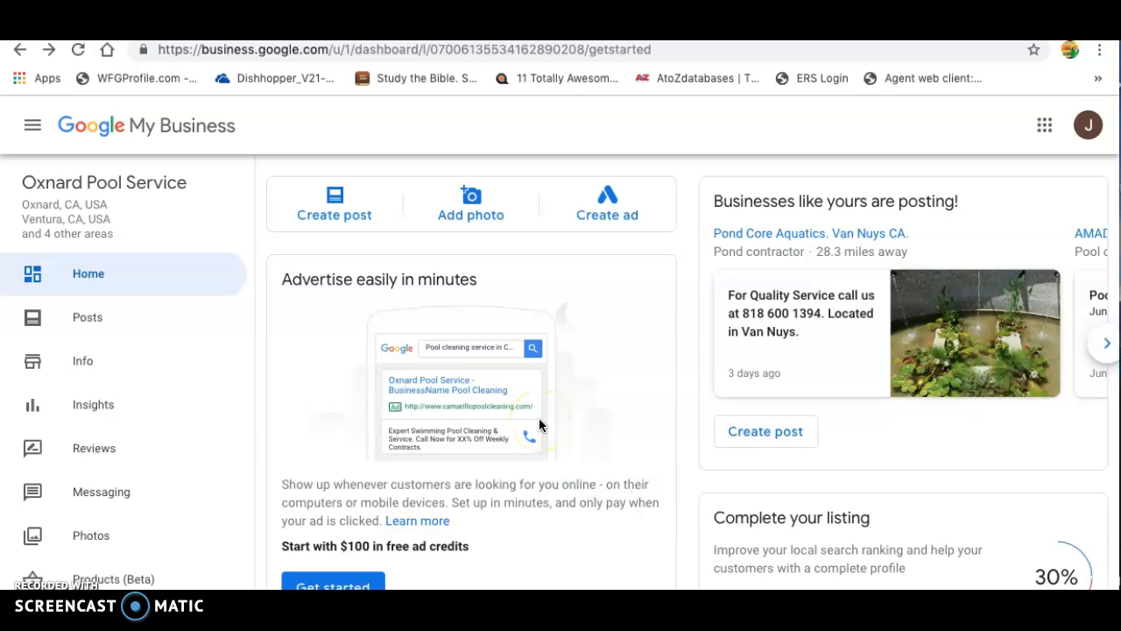
pyautogui.scroll(-1, 179, 407)
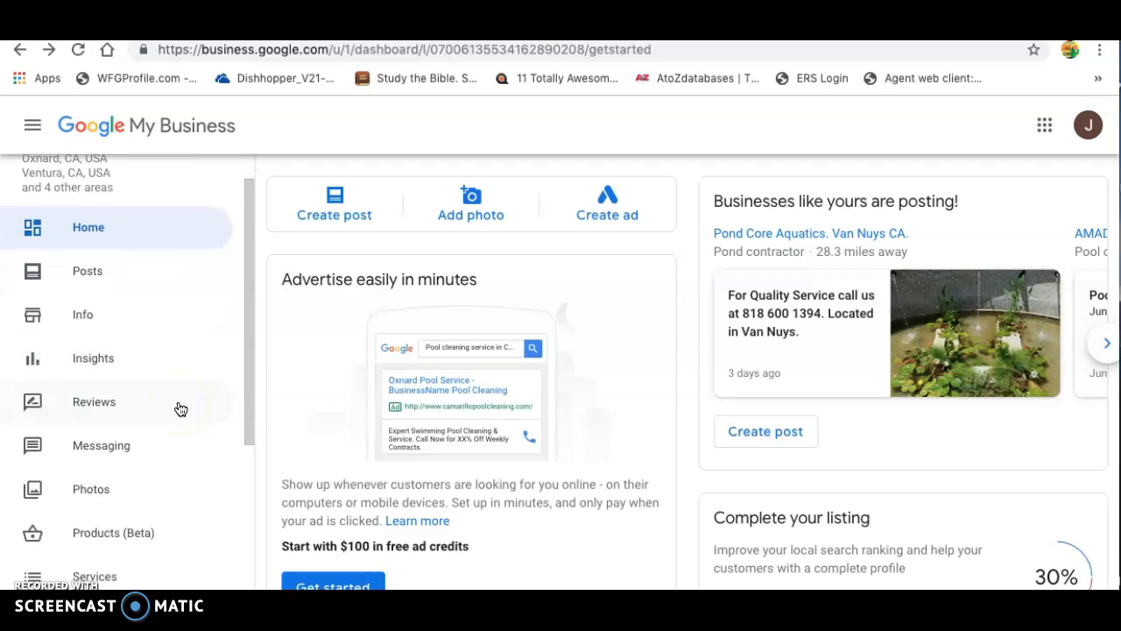
pyautogui.scroll(-1, 179, 410)
# - Go to the Info page and open the Add hours editor
pyautogui.click(83, 283)
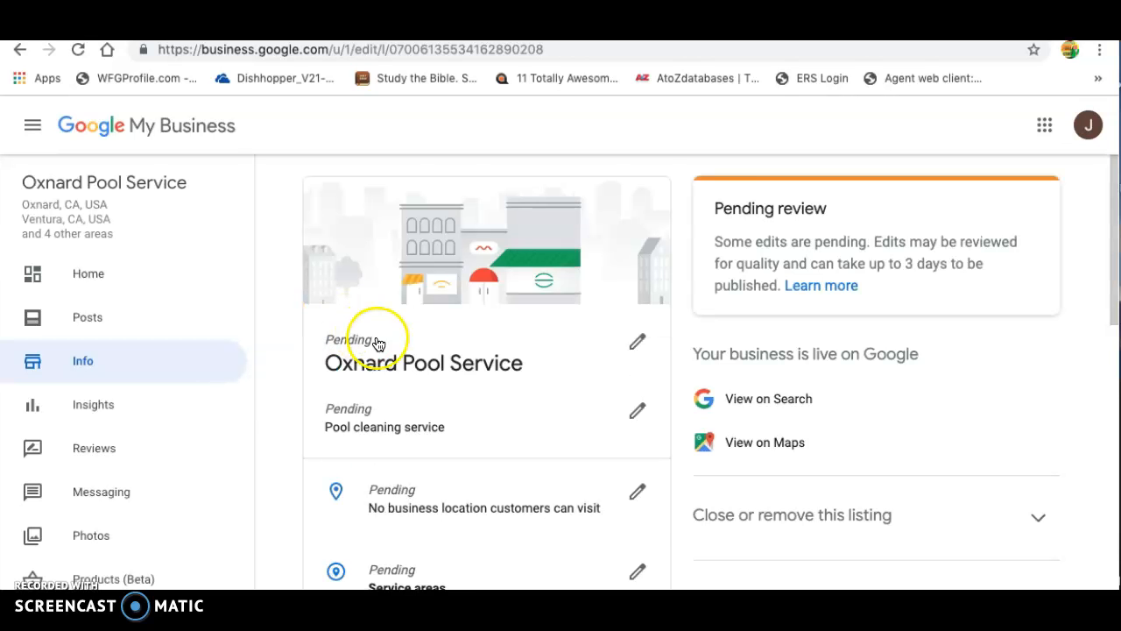
pyautogui.scroll(-3, 388, 333)
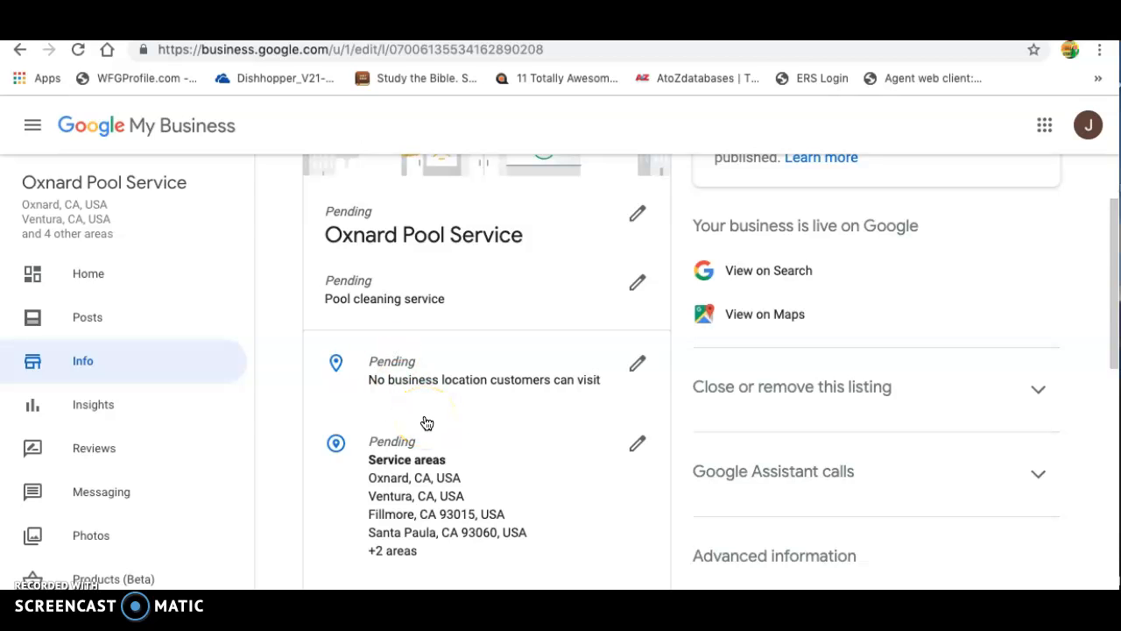
pyautogui.scroll(-2, 427, 423)
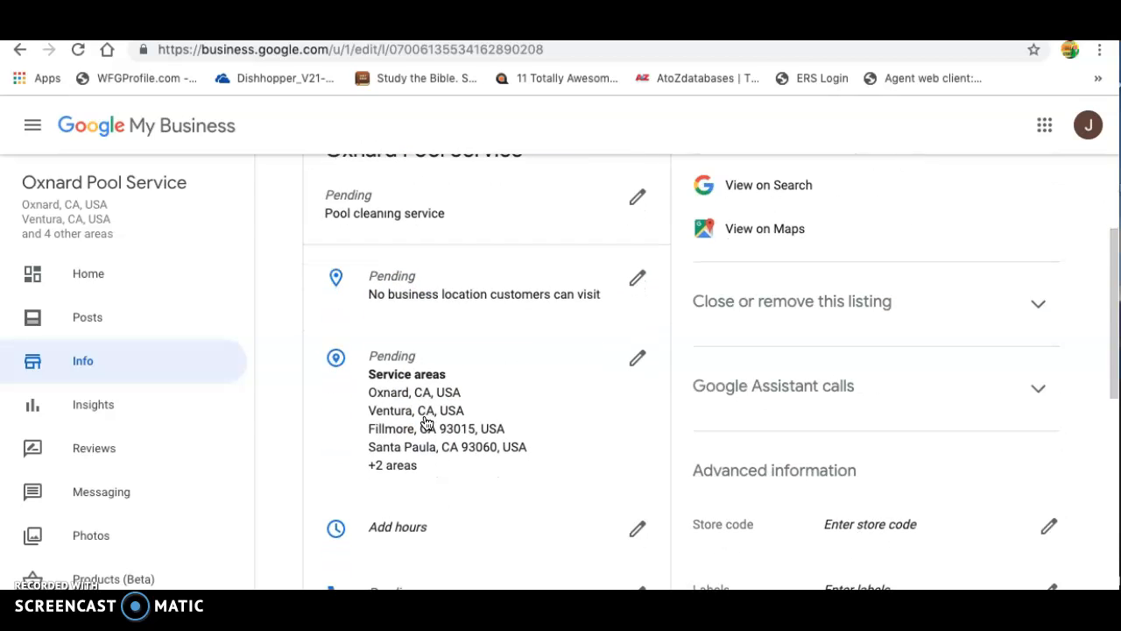
pyautogui.scroll(-3, 454, 447)
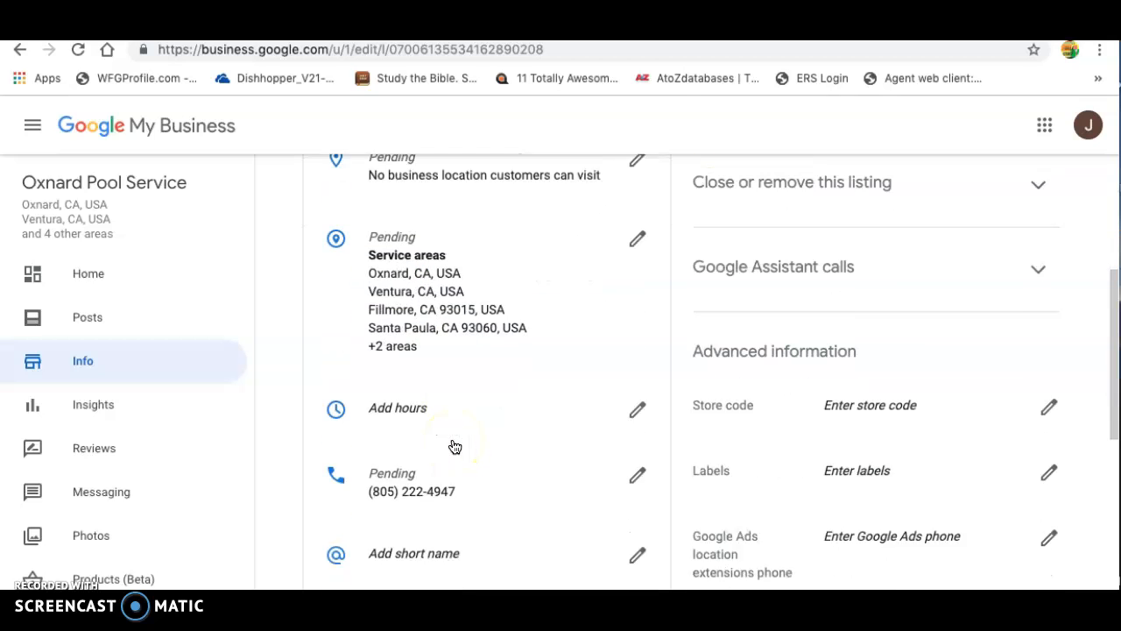
pyautogui.click(639, 392)
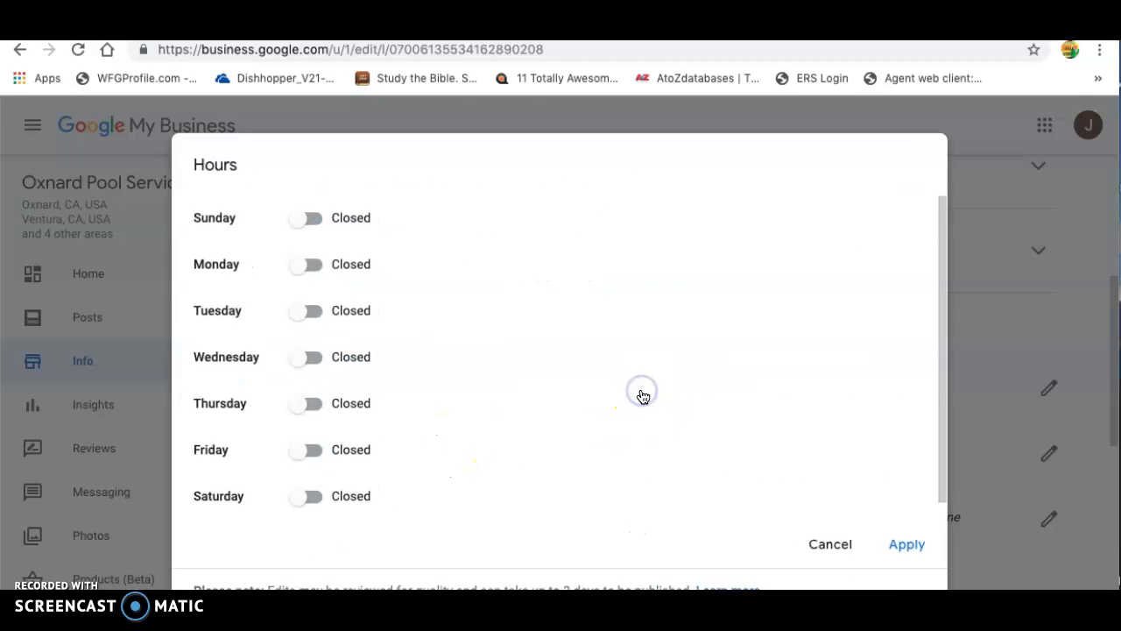
# - Set Monday, Tuesday and Wednesday to open 24 hours
pyautogui.click(313, 268)
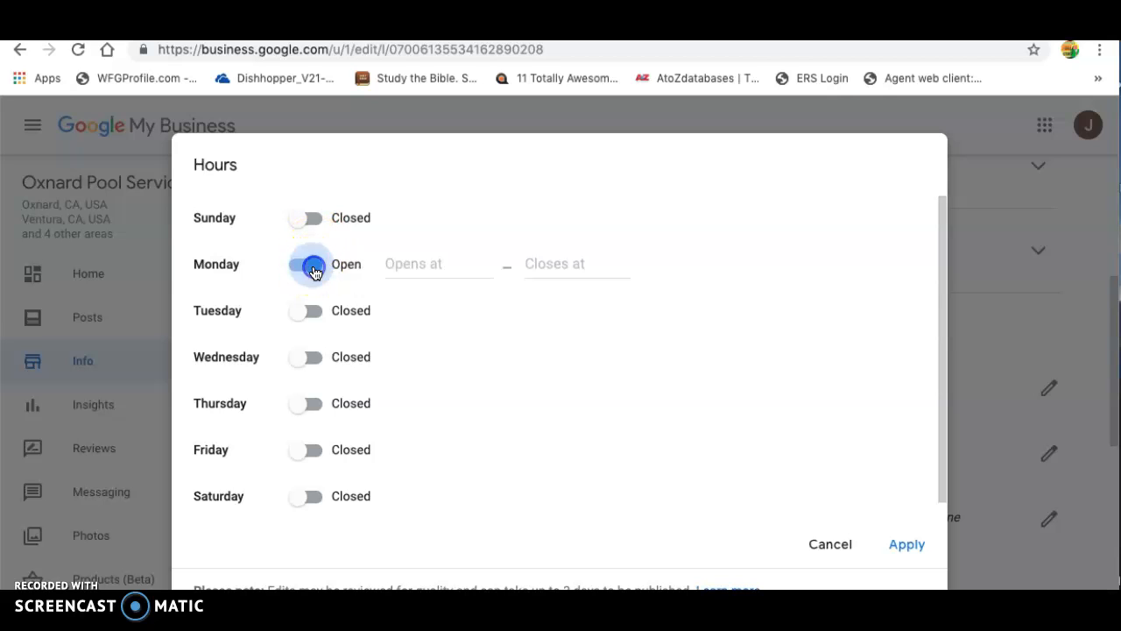
pyautogui.click(449, 264)
pyautogui.click(450, 303)
pyautogui.click(313, 310)
pyautogui.click(416, 313)
pyautogui.click(438, 347)
pyautogui.click(306, 358)
pyautogui.click(438, 357)
pyautogui.click(447, 395)
# - Set Thursday, Friday and Saturday to open 24 hours and apply the new hours
pyautogui.click(313, 403)
pyautogui.click(406, 399)
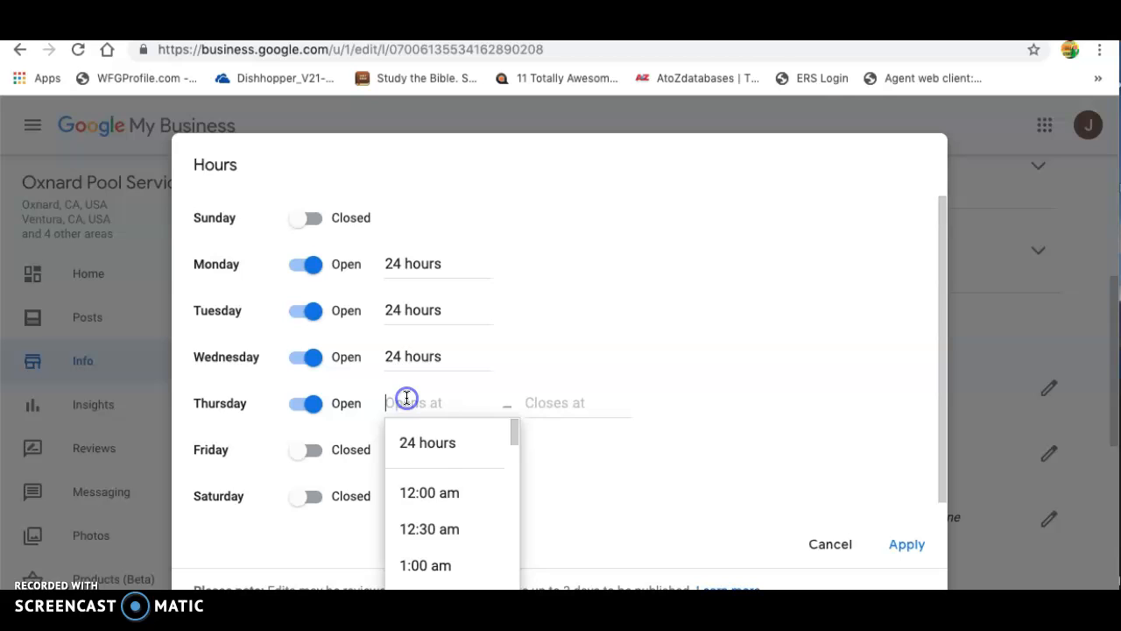
pyautogui.click(443, 450)
pyautogui.click(313, 450)
pyautogui.click(399, 449)
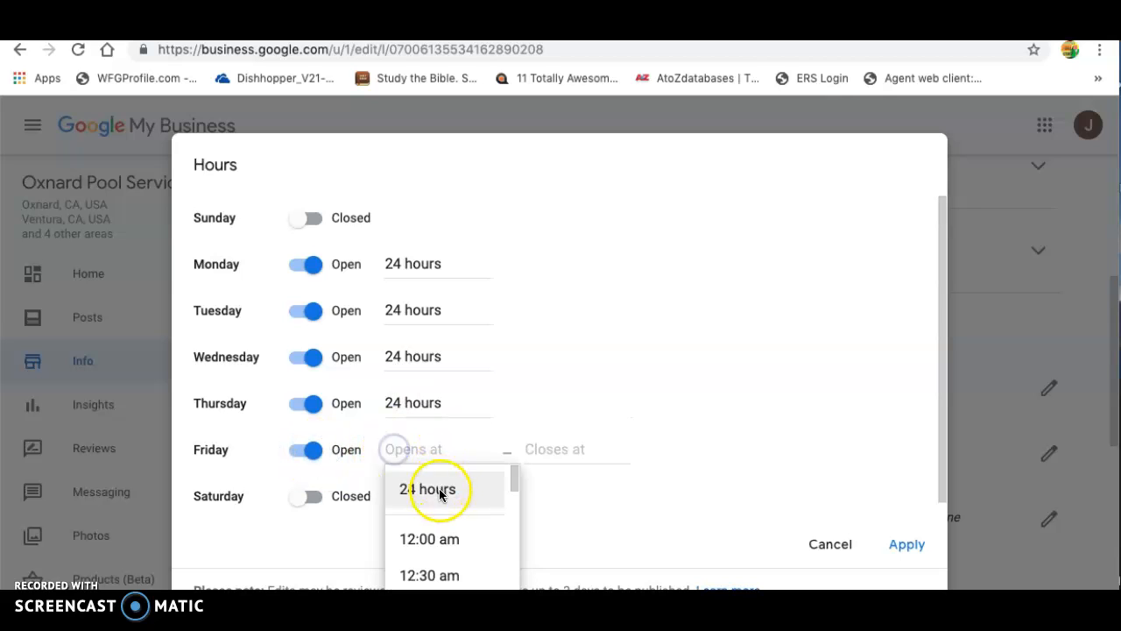
pyautogui.click(441, 491)
pyautogui.click(317, 496)
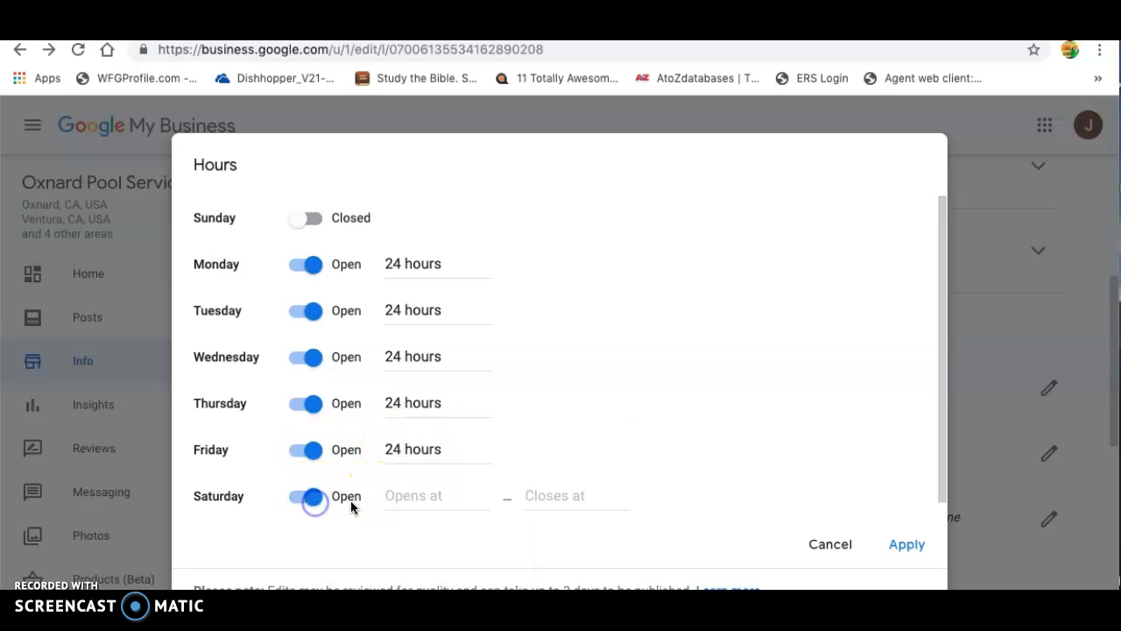
pyautogui.click(439, 493)
pyautogui.click(438, 536)
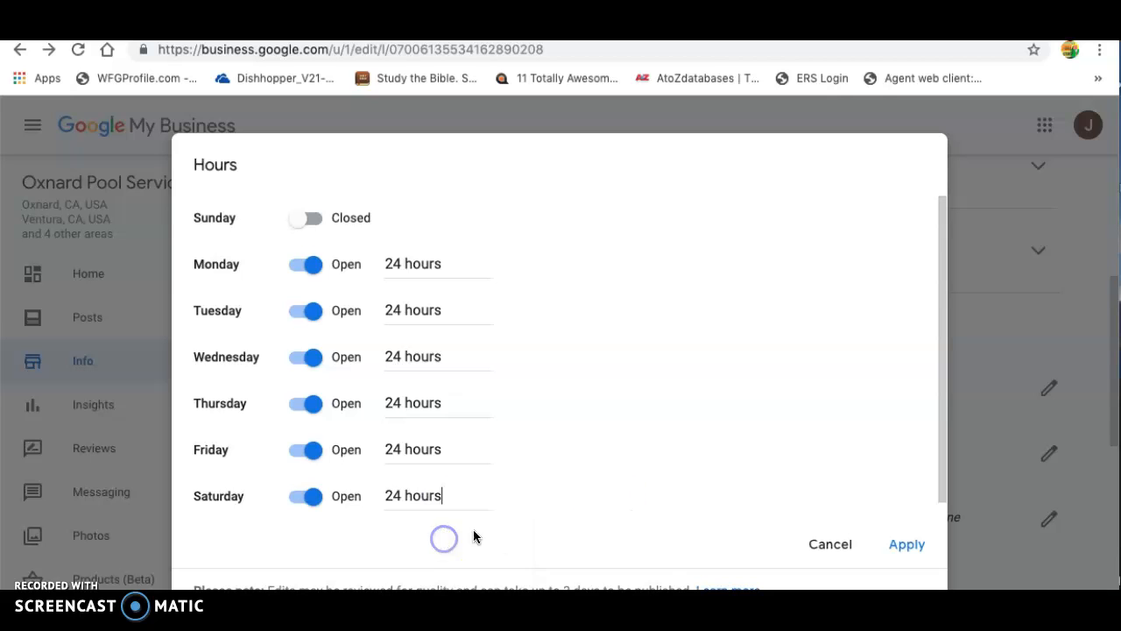
pyautogui.click(904, 544)
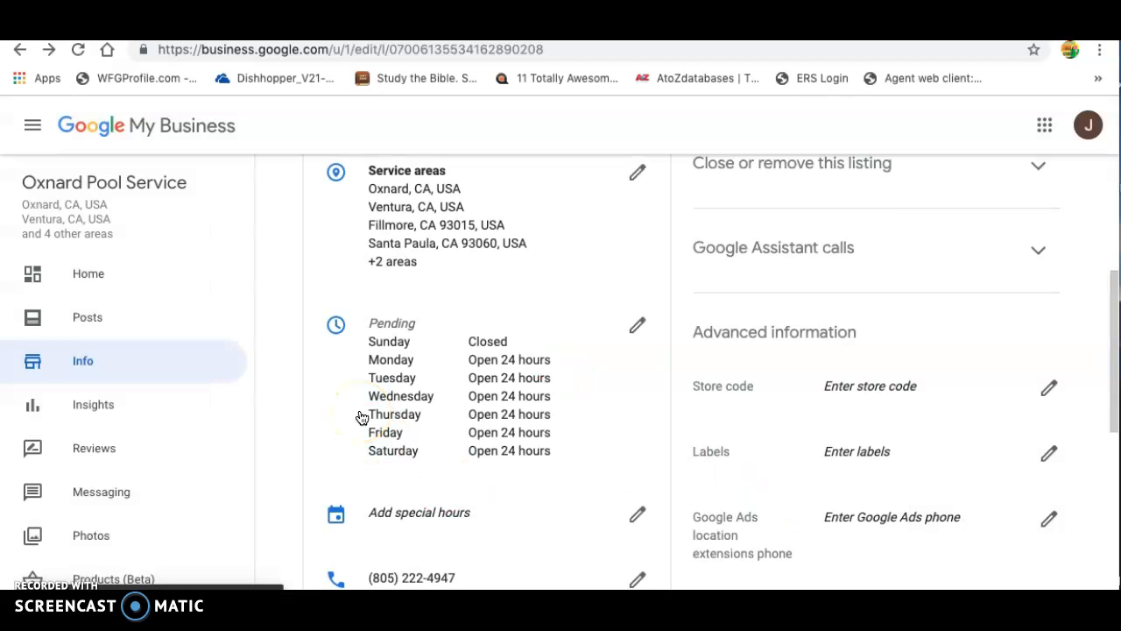
# - Bring up the Services 'Add section' form on Info, then open a new blank browser tab
pyautogui.scroll(-3, 359, 416)
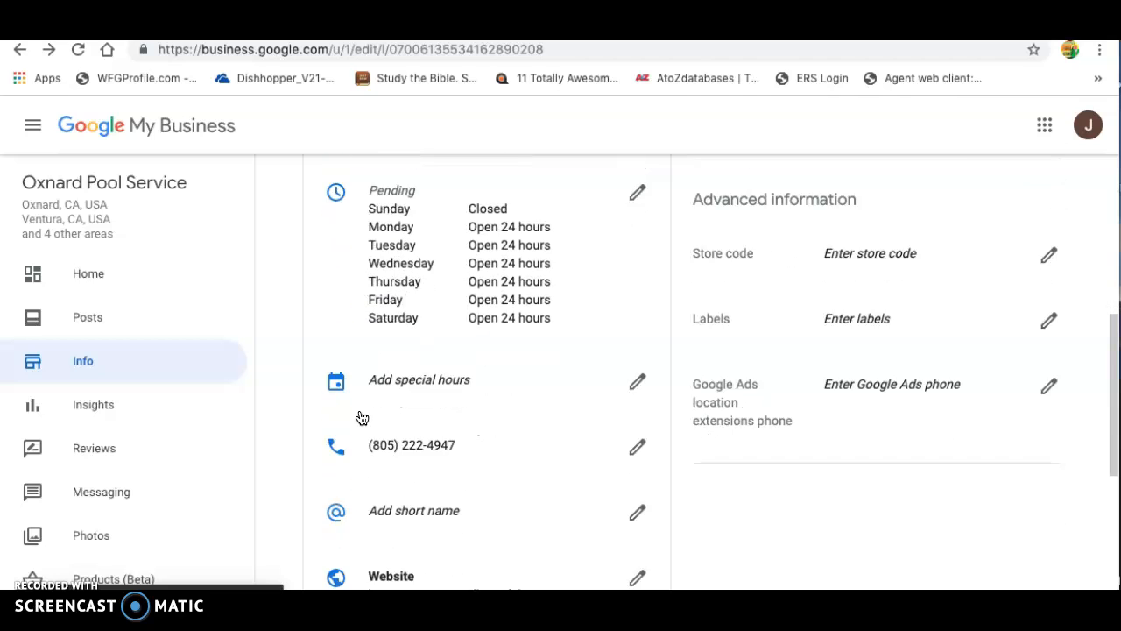
pyautogui.click(400, 457)
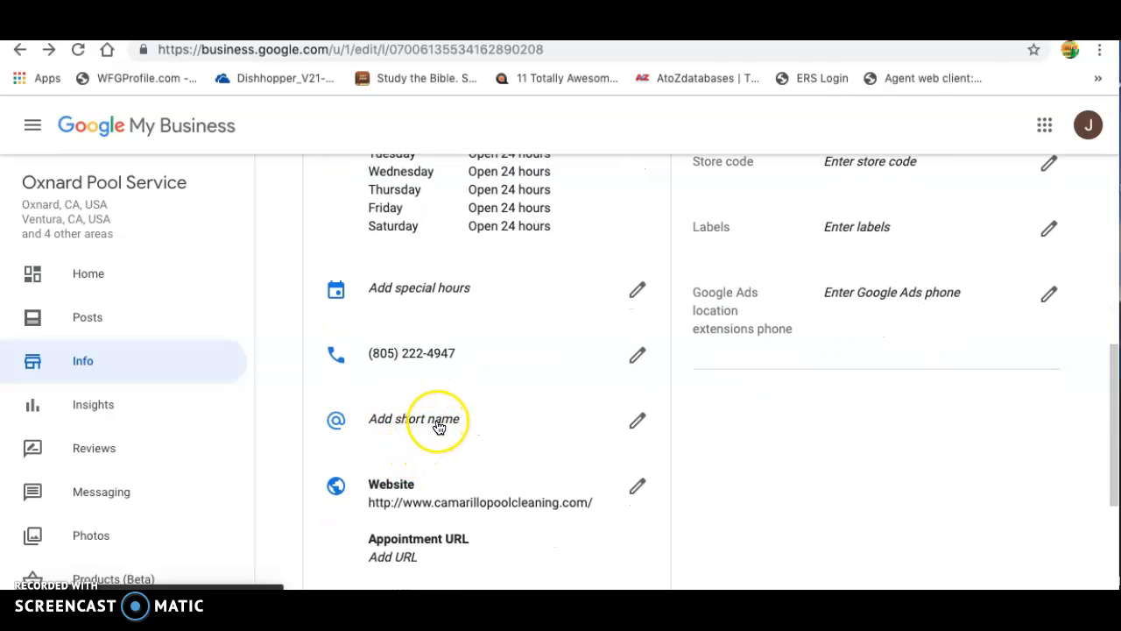
pyautogui.scroll(-1, 438, 426)
pyautogui.scroll(-1, 500, 420)
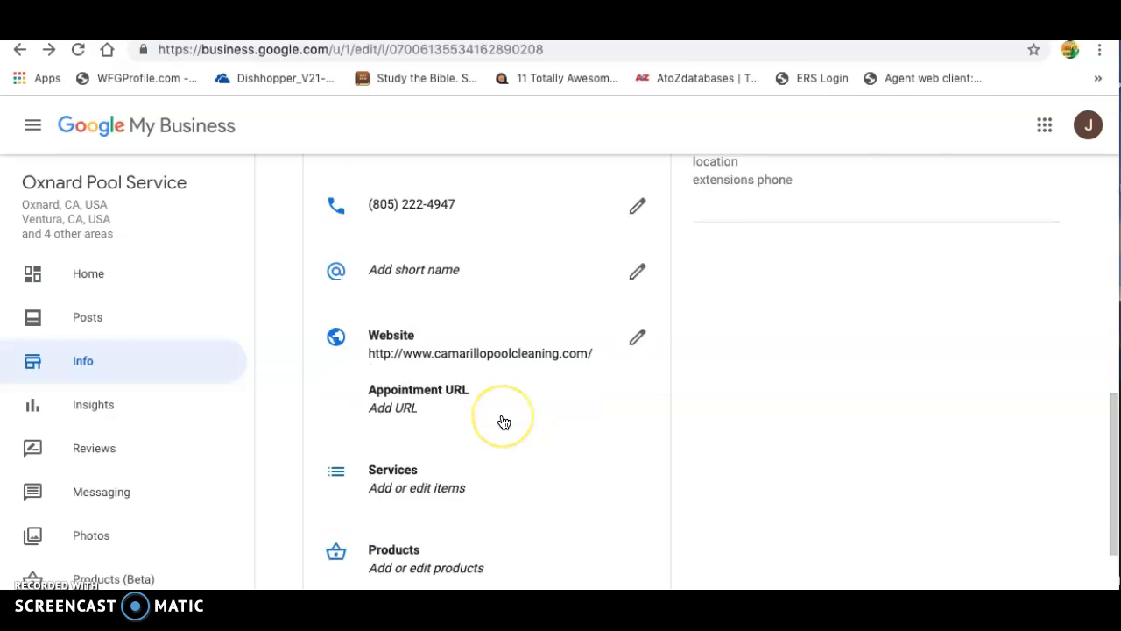
pyautogui.scroll(-1, 504, 423)
pyautogui.click(456, 381)
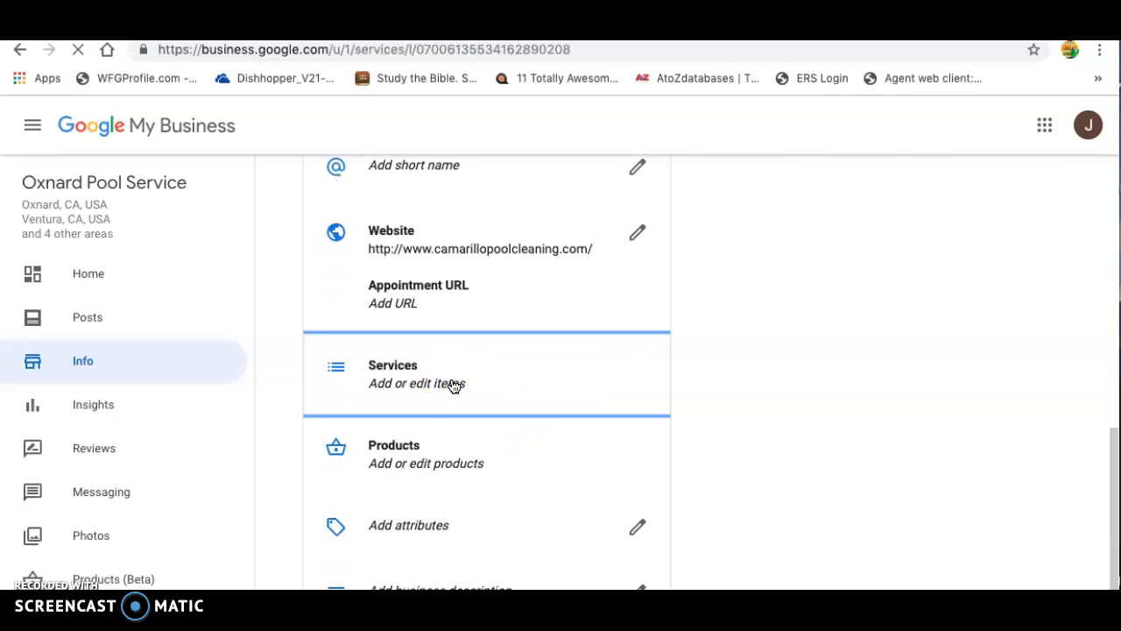
pyautogui.click(896, 175)
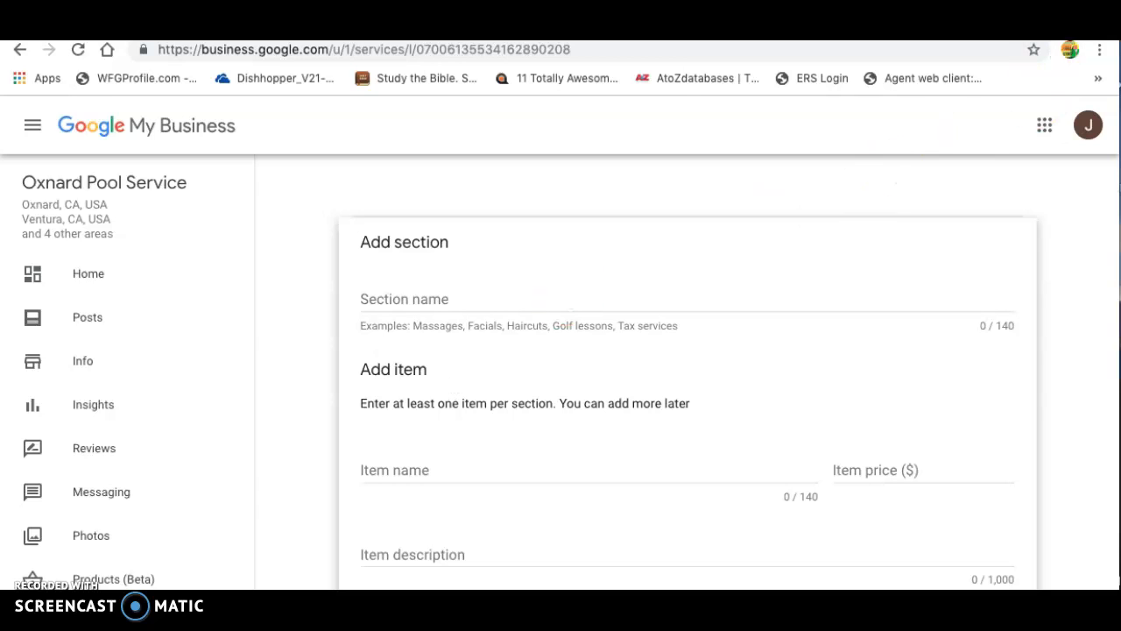
pyautogui.hotkey('ctrl', 't')
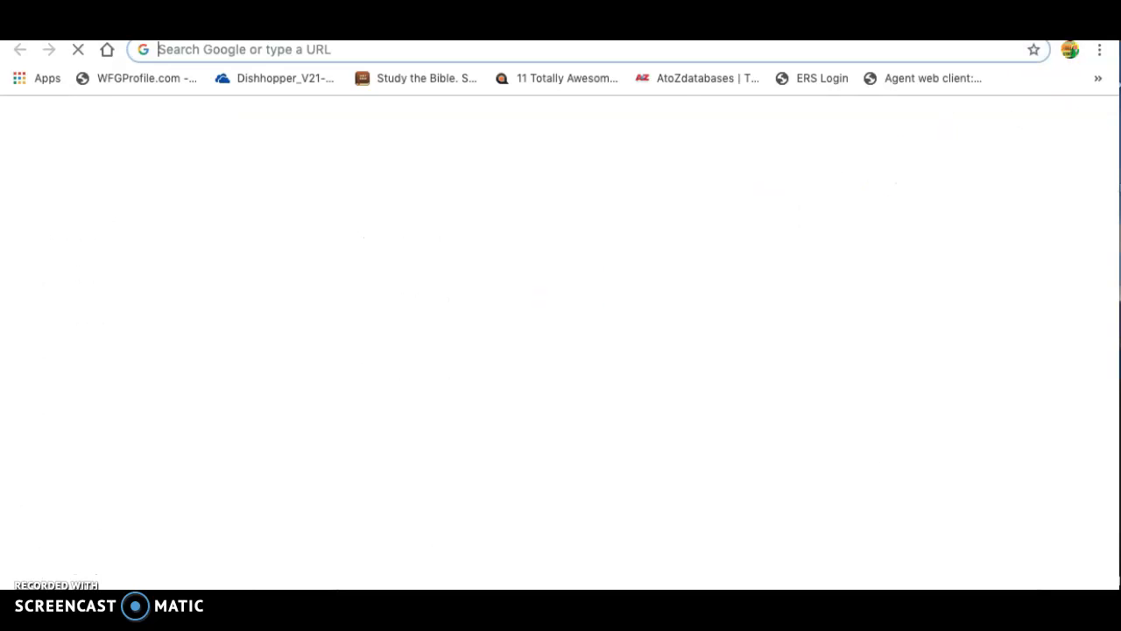
pyautogui.write('www.')
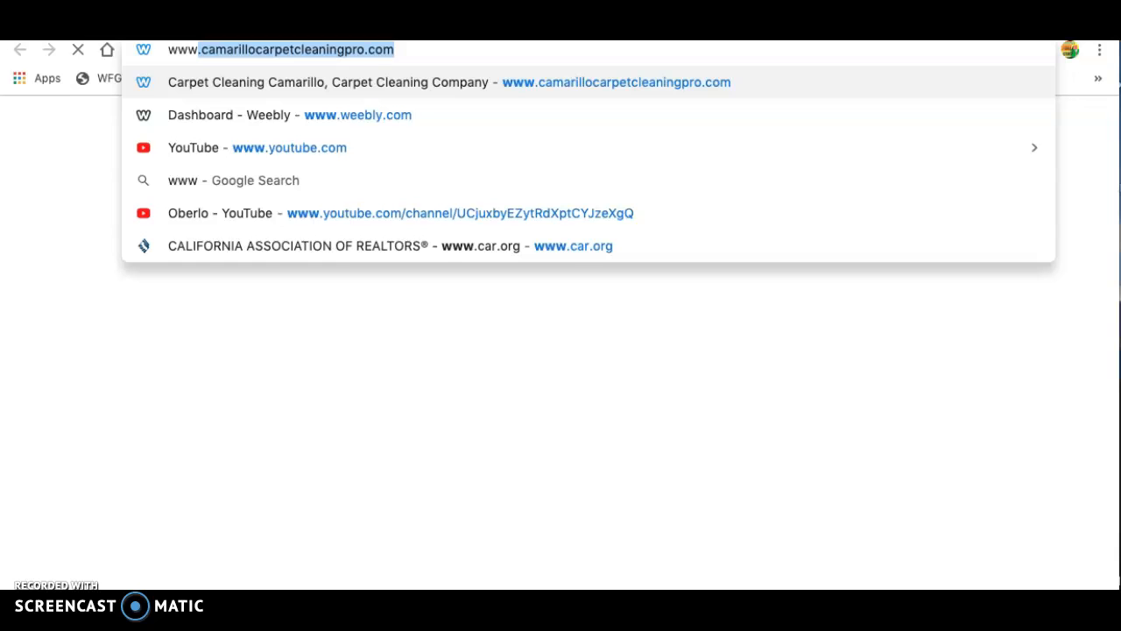
pyautogui.write('camap')
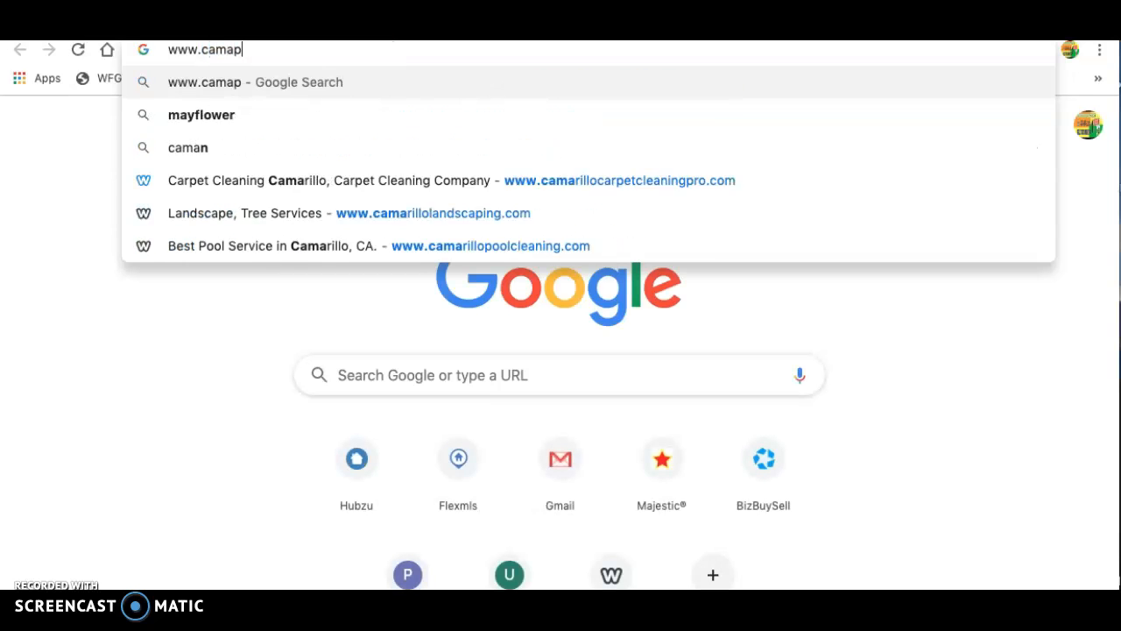
pyautogui.press('BackSpace')
pyautogui.press('BackSpace')
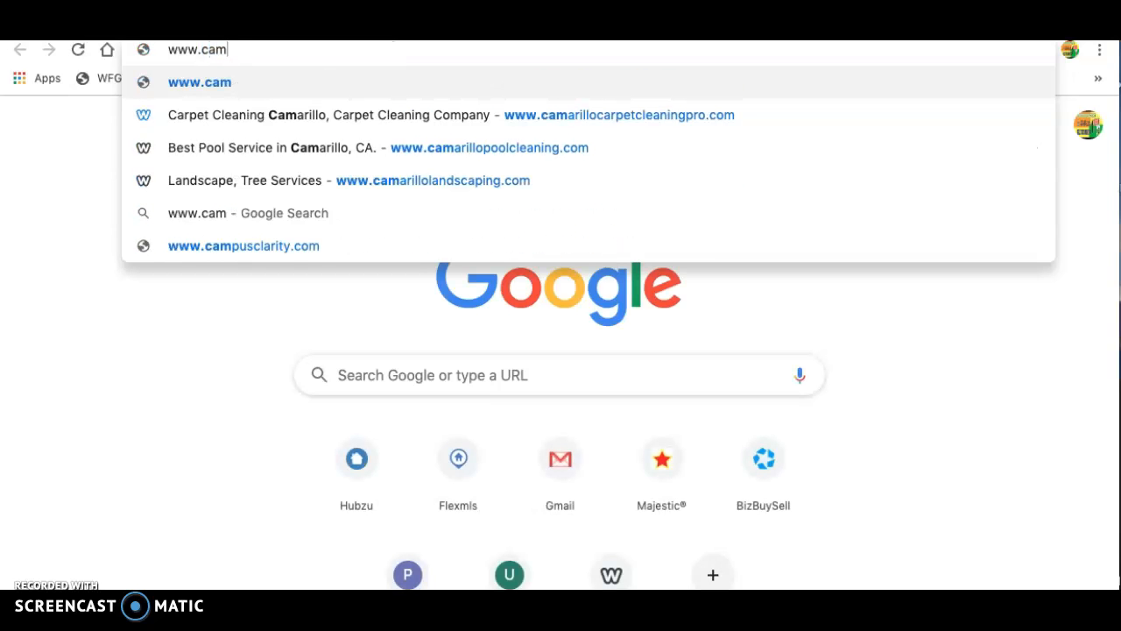
pyautogui.click(711, 157)
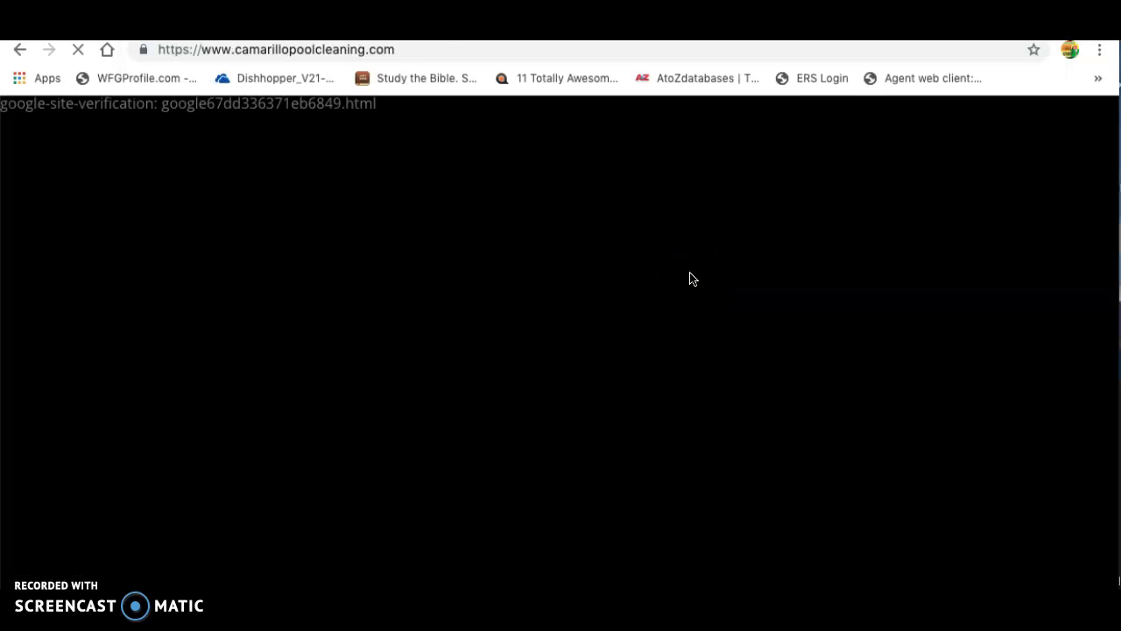
# - Select the paragraph beginning 'No pool is too big' and return to the Google My Business tab
pyautogui.scroll(-3, 608, 340)
pyautogui.scroll(-9, 610, 339)
pyautogui.scroll(2, 610, 340)
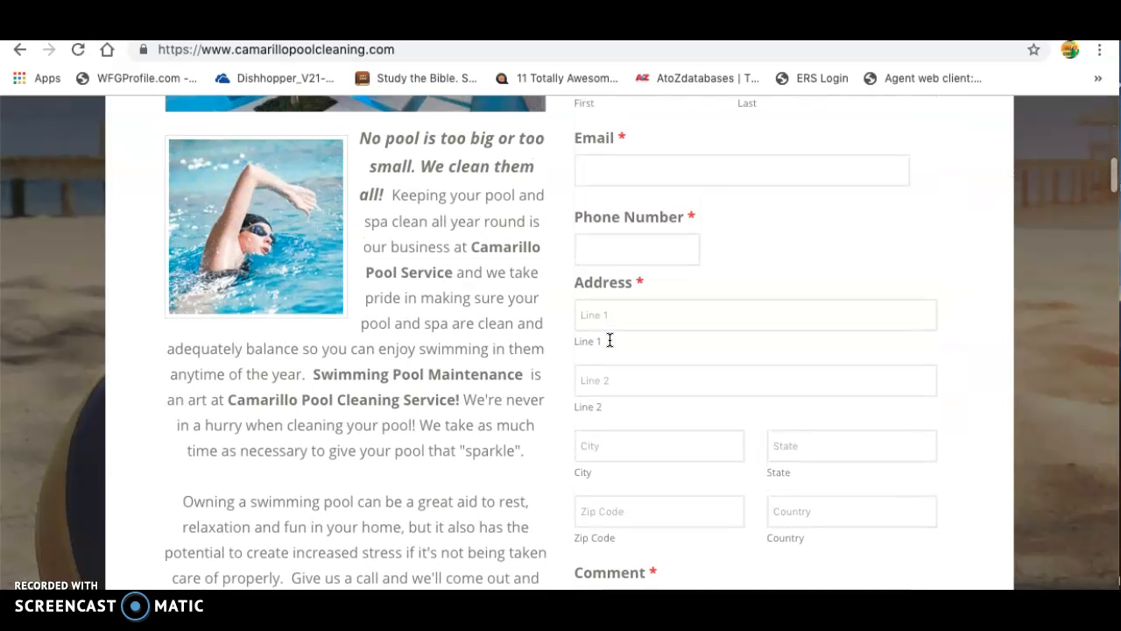
pyautogui.moveTo(357, 144); pyautogui.dragTo(540, 450)
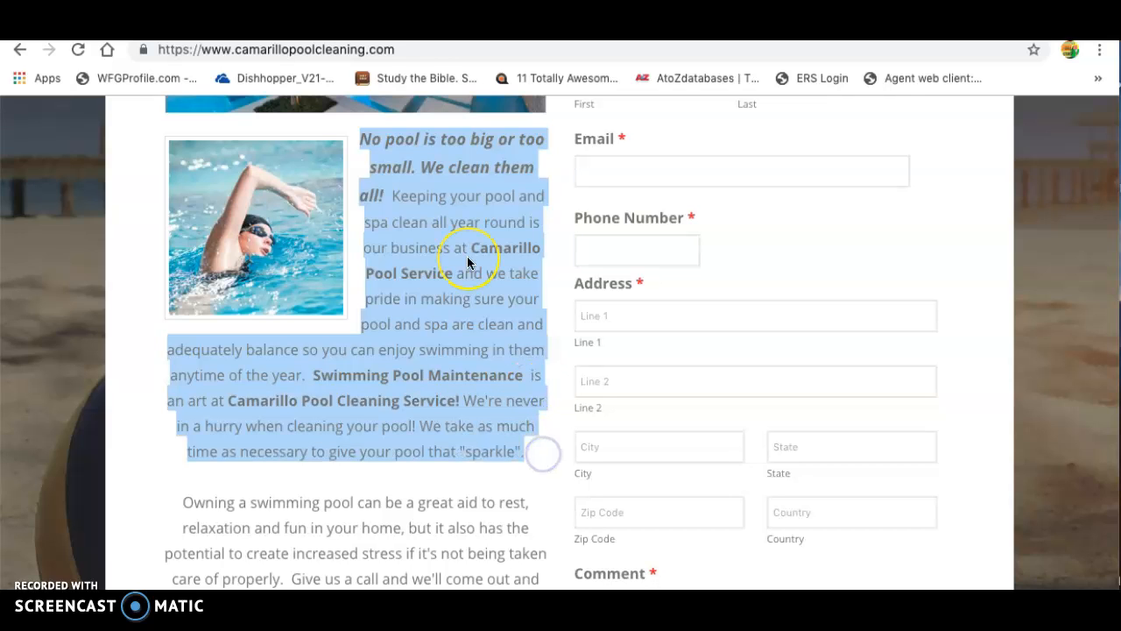
pyautogui.click(814, 28)
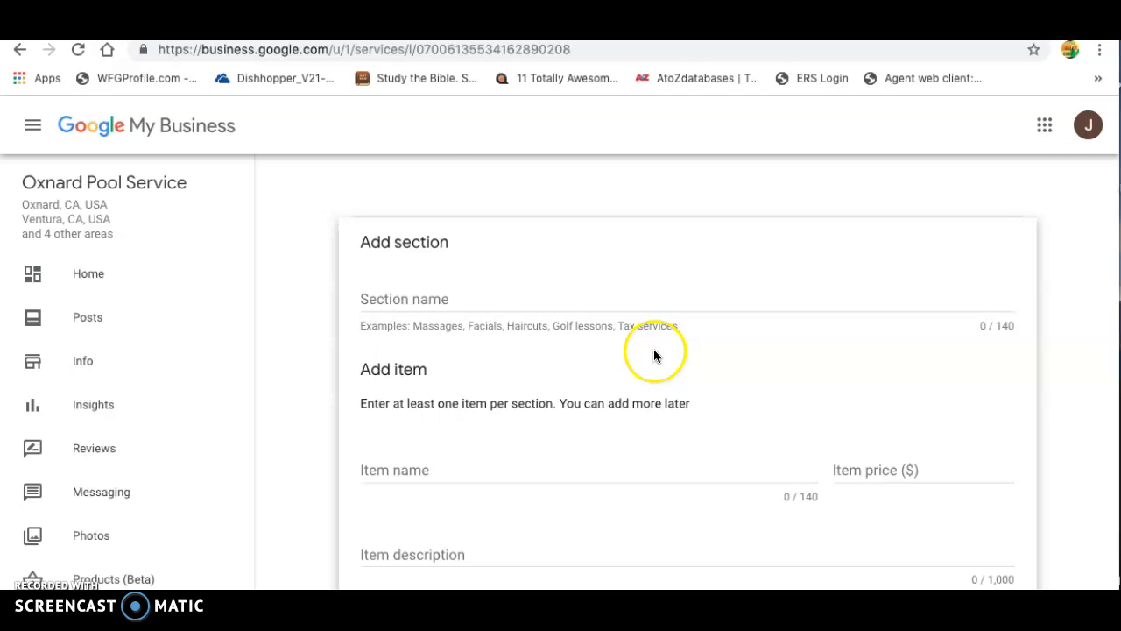
pyautogui.scroll(-2, 648, 359)
pyautogui.scroll(2, 643, 364)
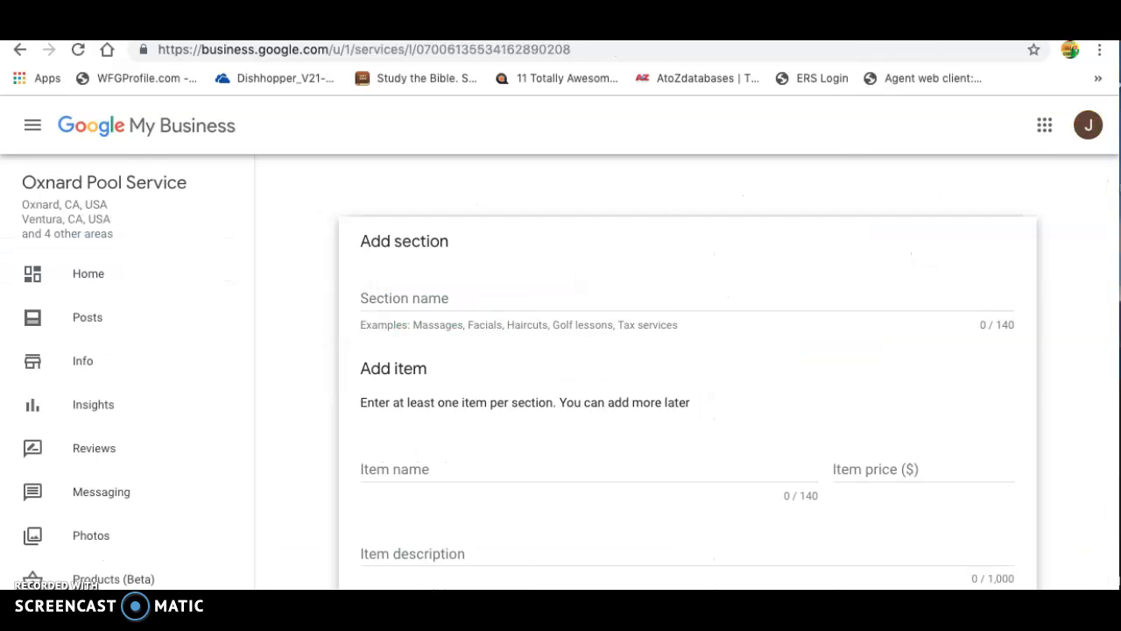
pyautogui.scroll(-1, 688, 388)
pyautogui.scroll(1, 688, 388)
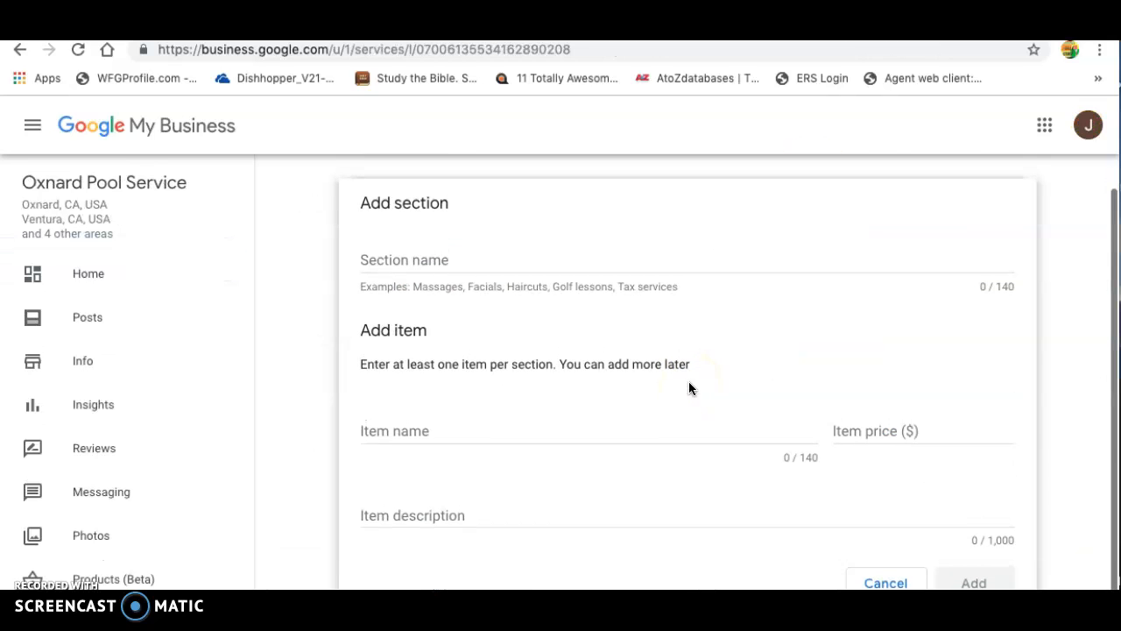
pyautogui.scroll(1, 688, 381)
pyautogui.click(892, 333)
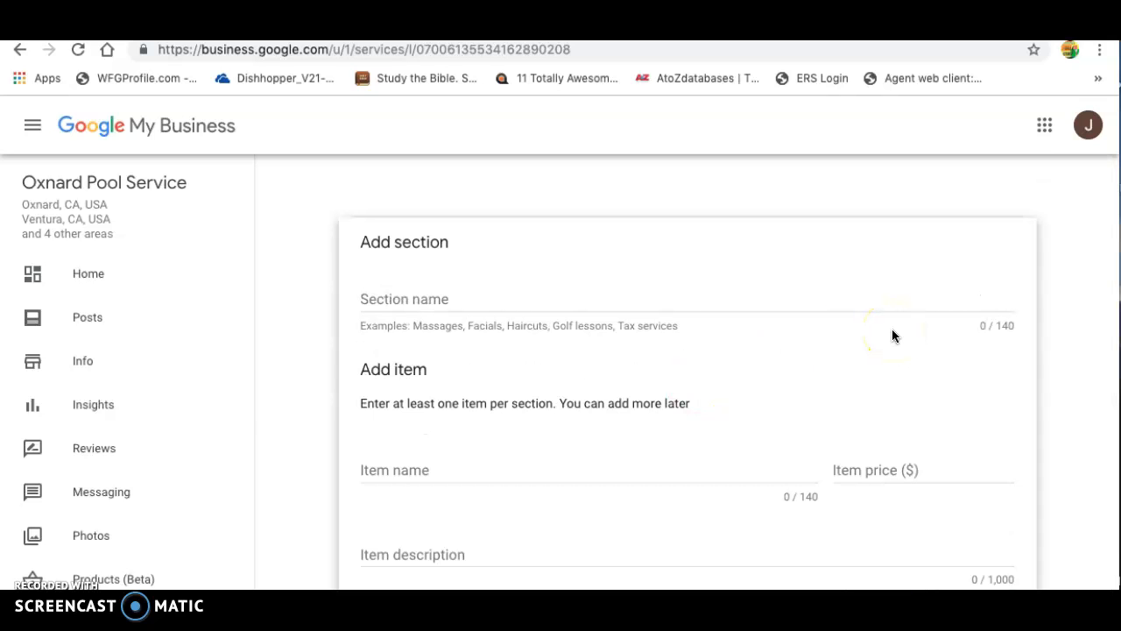
pyautogui.click(85, 363)
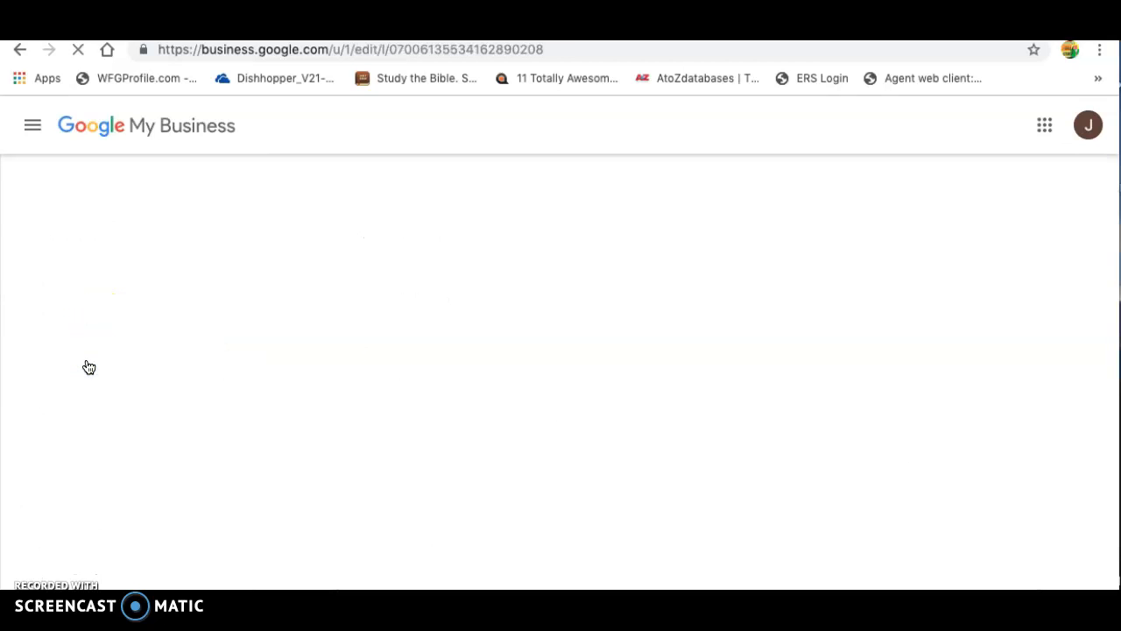
pyautogui.scroll(-7, 395, 289)
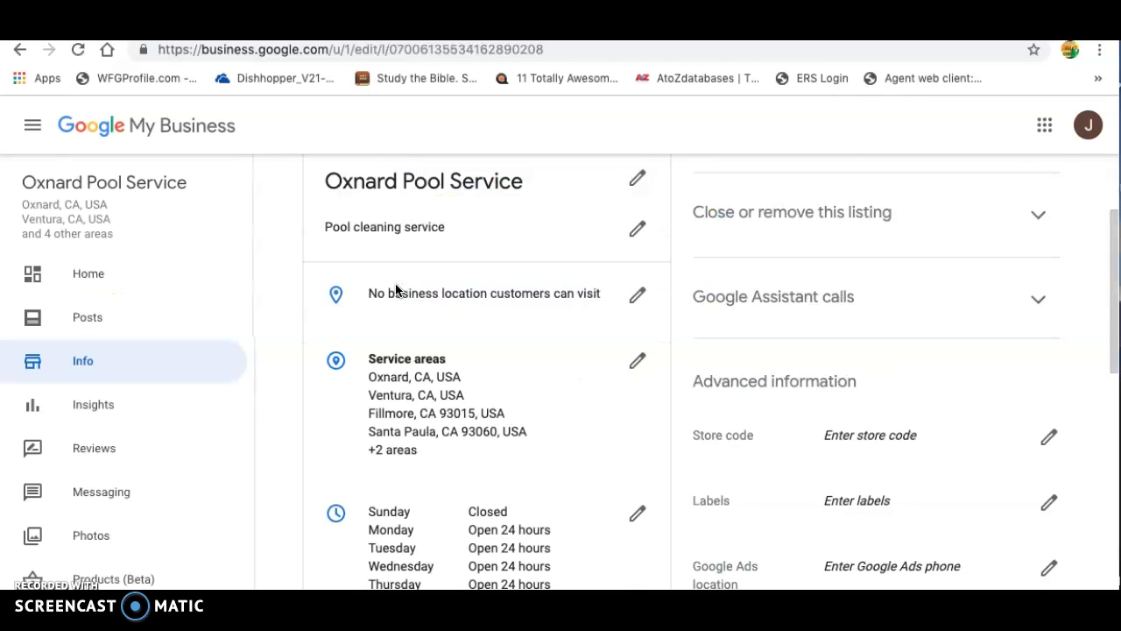
pyautogui.scroll(-5, 395, 289)
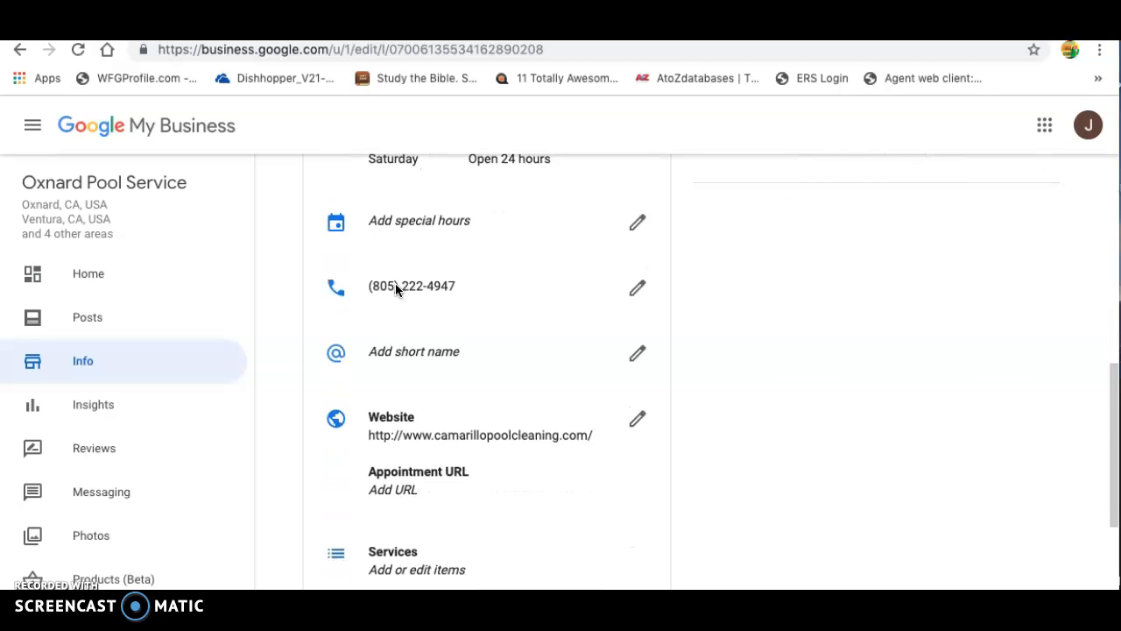
pyautogui.click(424, 351)
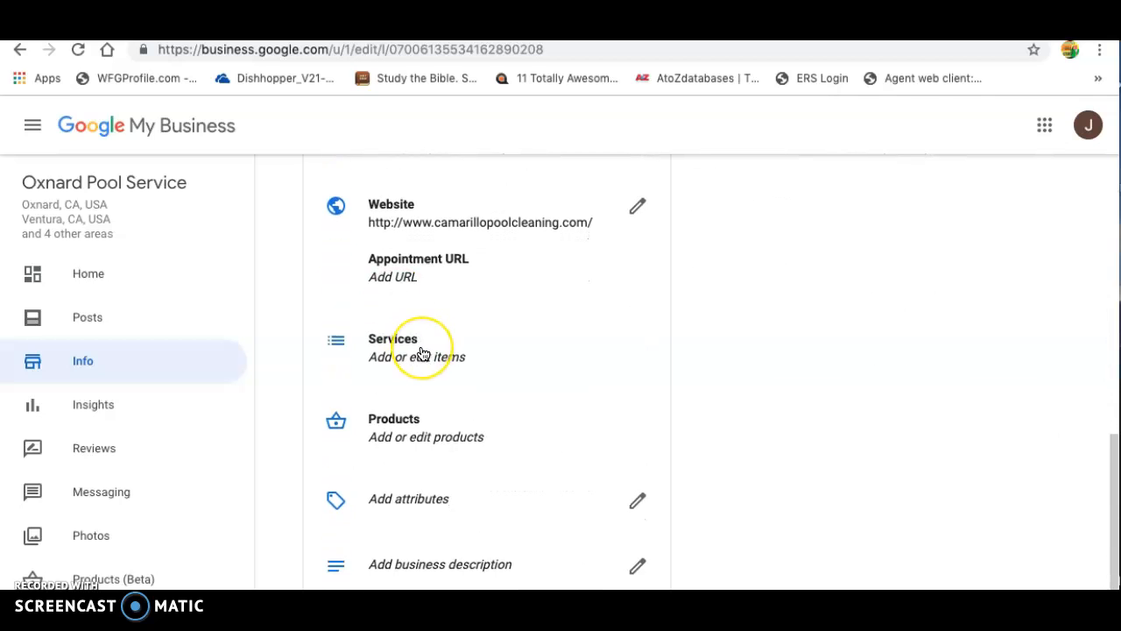
pyautogui.scroll(-1, 422, 353)
pyautogui.click(432, 294)
pyautogui.click(434, 289)
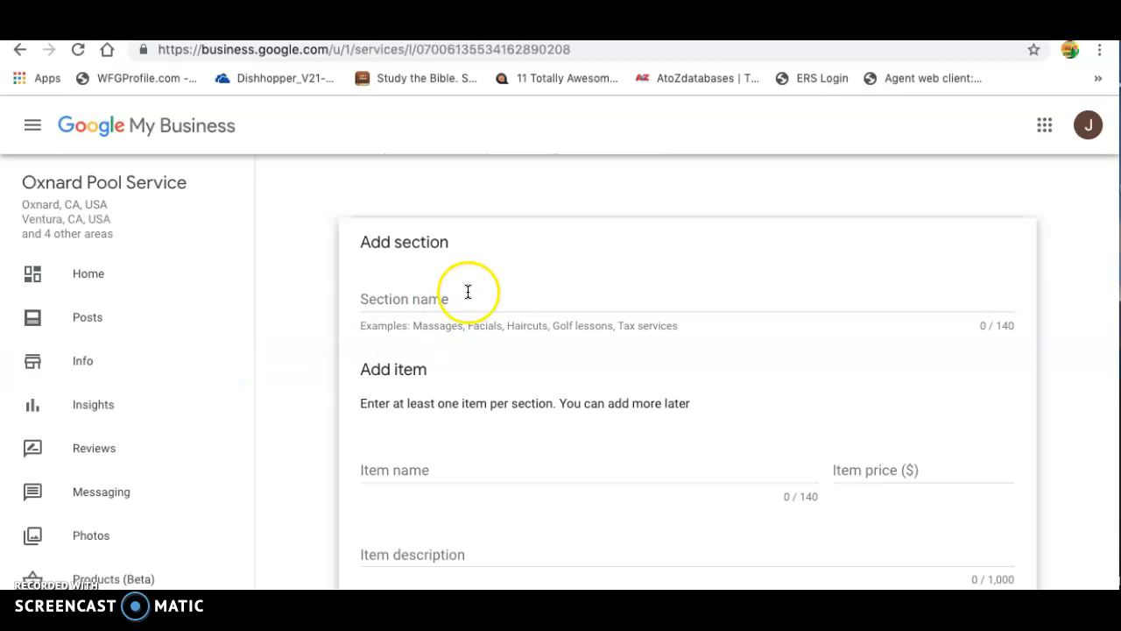
# - Enter the section name listing Oxnard Pool Cleaning, Oxnard Pool Service and Ojai Pool Service
pyautogui.click(492, 296)
pyautogui.write('P')
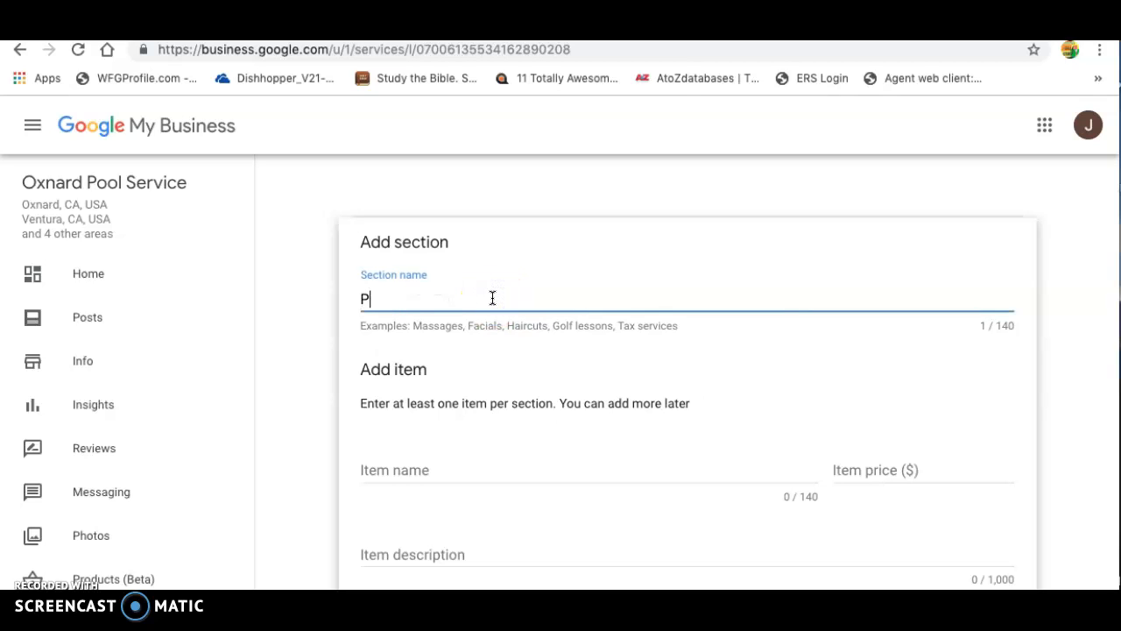
pyautogui.write('ool Servic')
pyautogui.write('ol Cleaning Service, Oxnard Pool Cleaning')
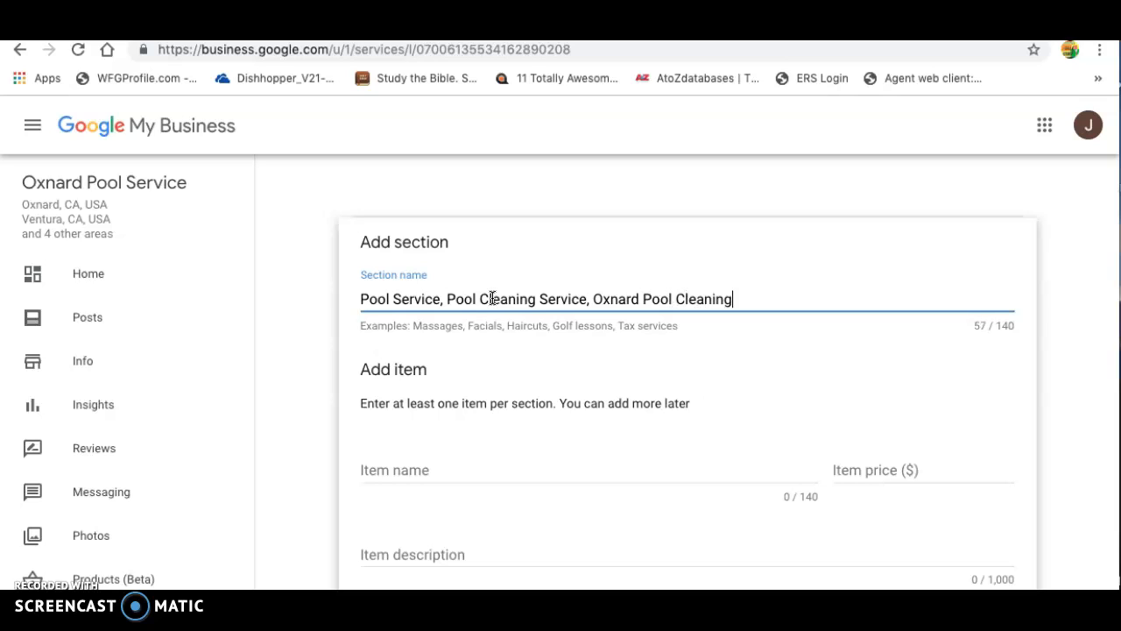
pyautogui.write(', Oxnard')
pyautogui.write(' Pool Ser')
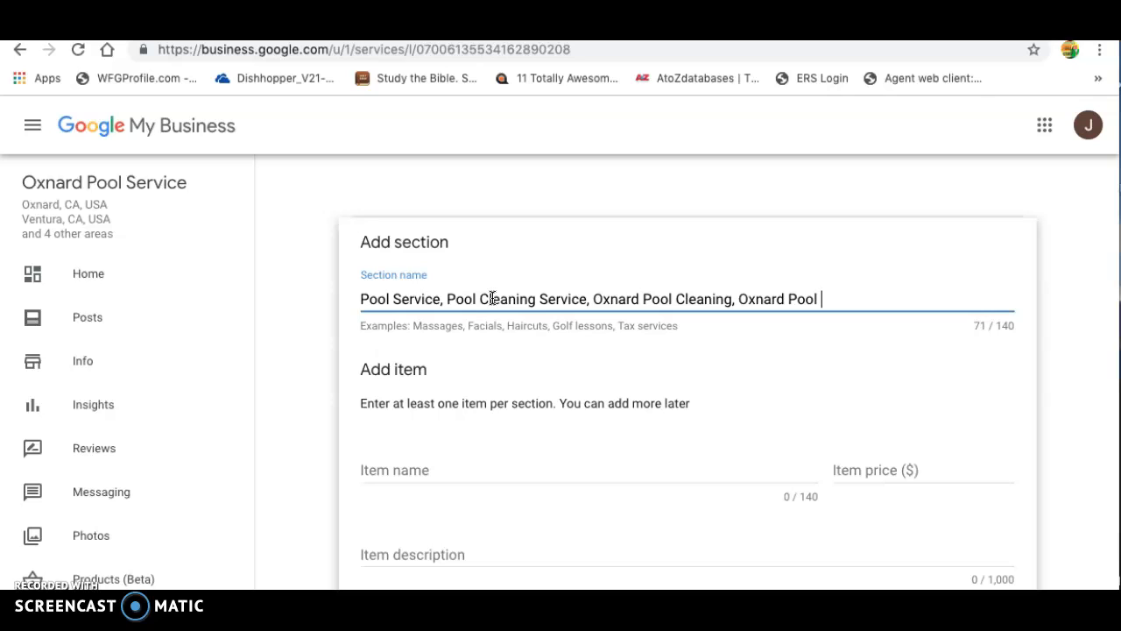
pyautogui.write('vice, Ox')
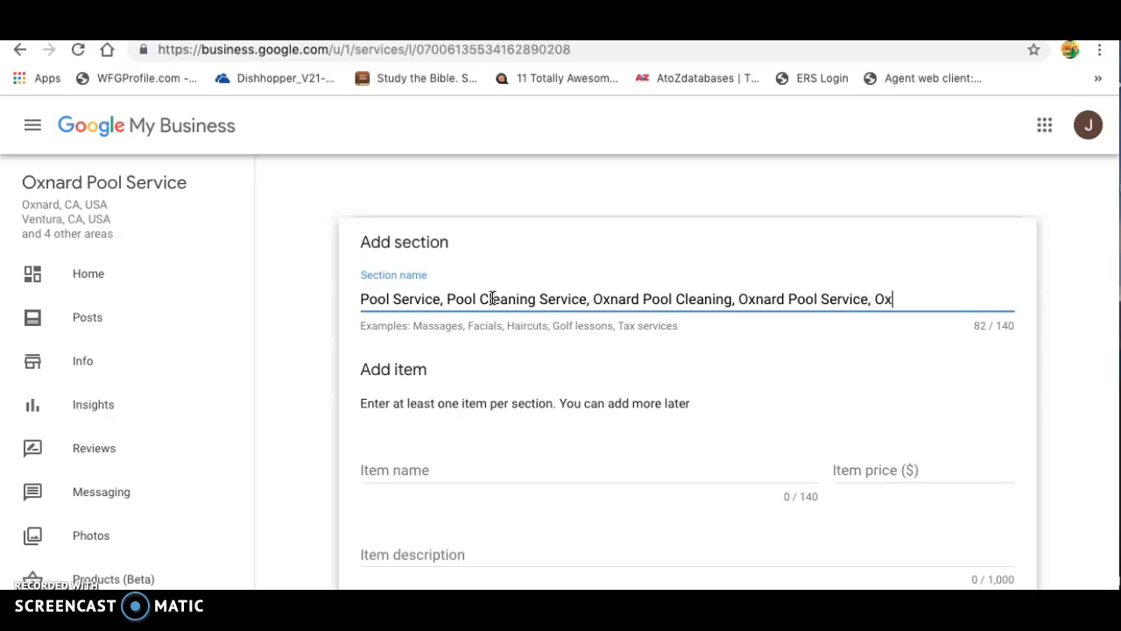
pyautogui.press('BackSpace')
pyautogui.press('BackSpace')
pyautogui.write('Ojai Pool Service,')
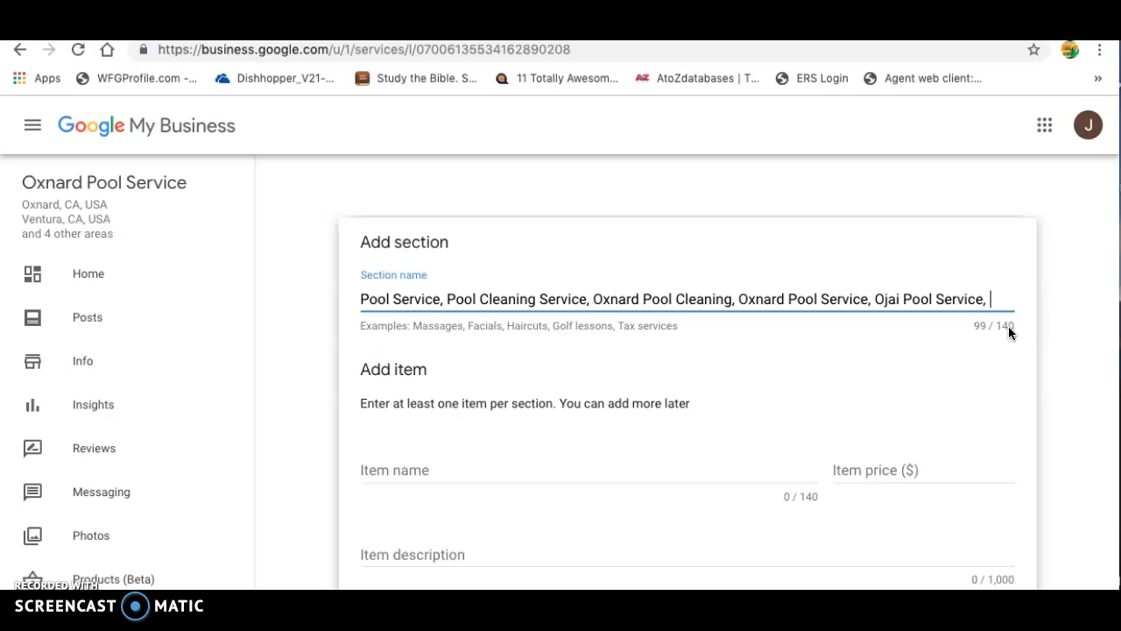
# - Append 'Santa Paul Pool Service' to the name, fixing the 'Serive' typo and dropping the trailing comma
pyautogui.write('Santa Pa')
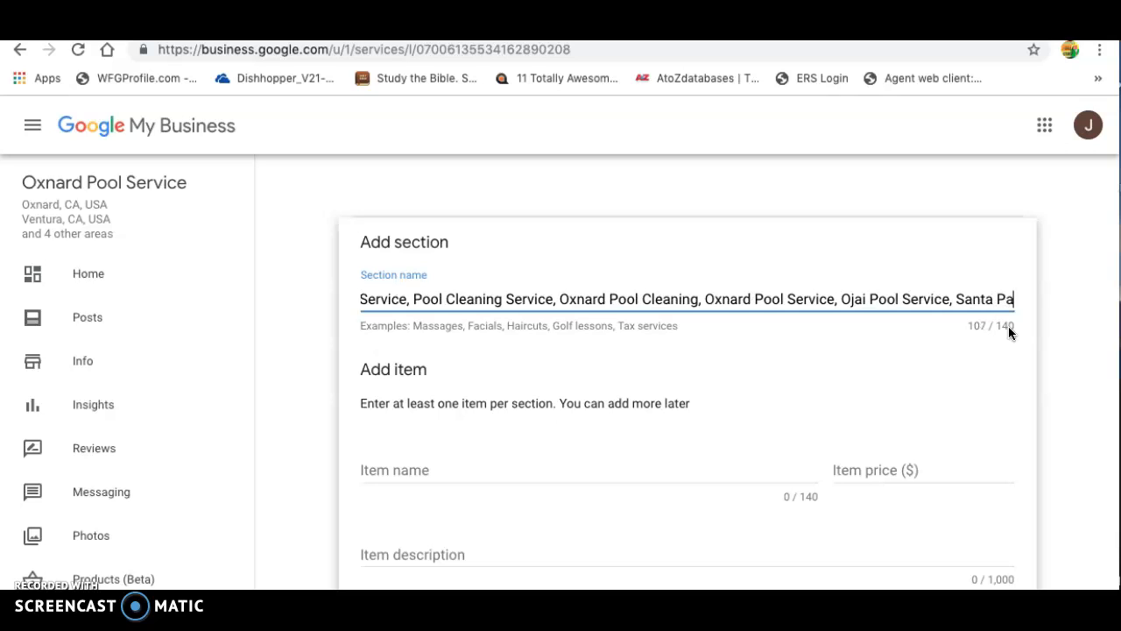
pyautogui.write('ul Pool SE')
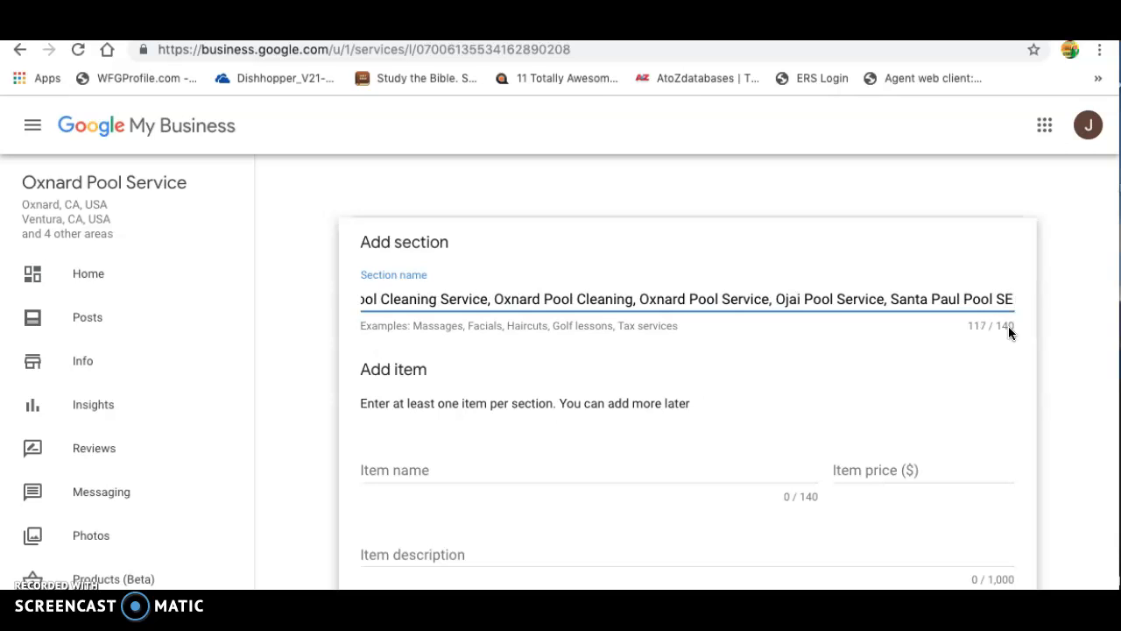
pyautogui.press('BackSpace')
pyautogui.write('erive')
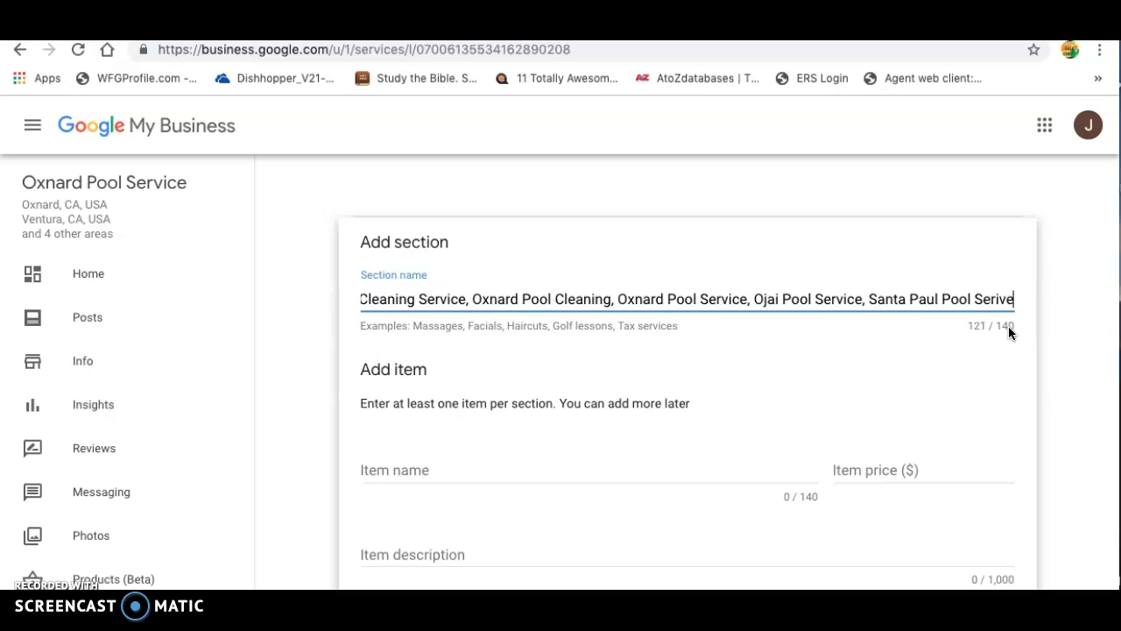
pyautogui.press('BackSpace')
pyautogui.press('BackSpace')
pyautogui.press('BackSpace')
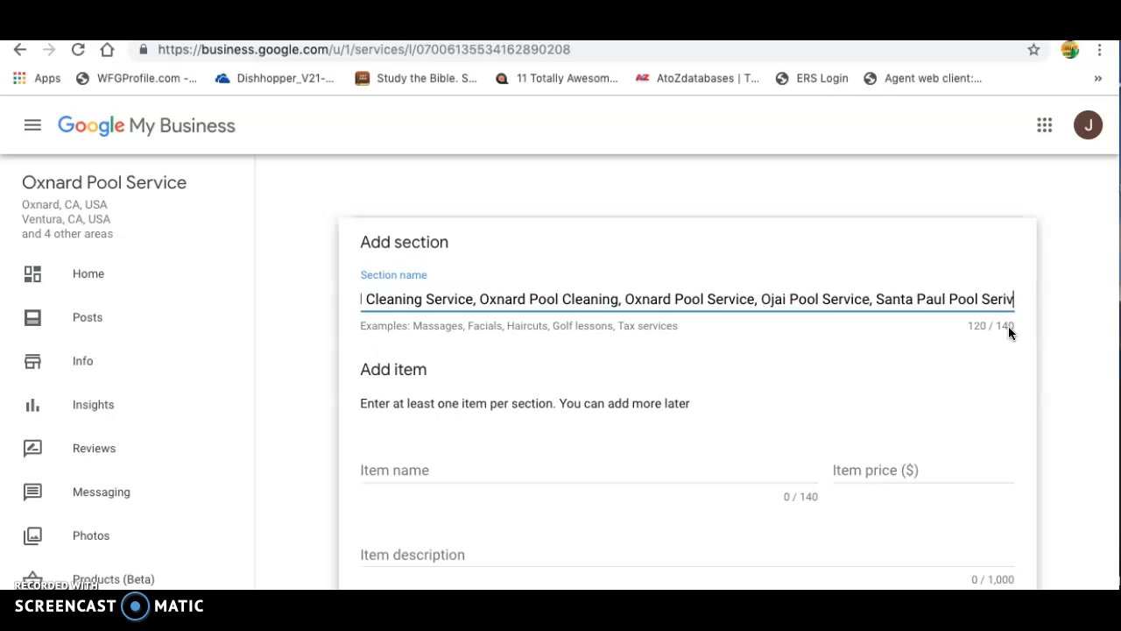
pyautogui.write('vice,')
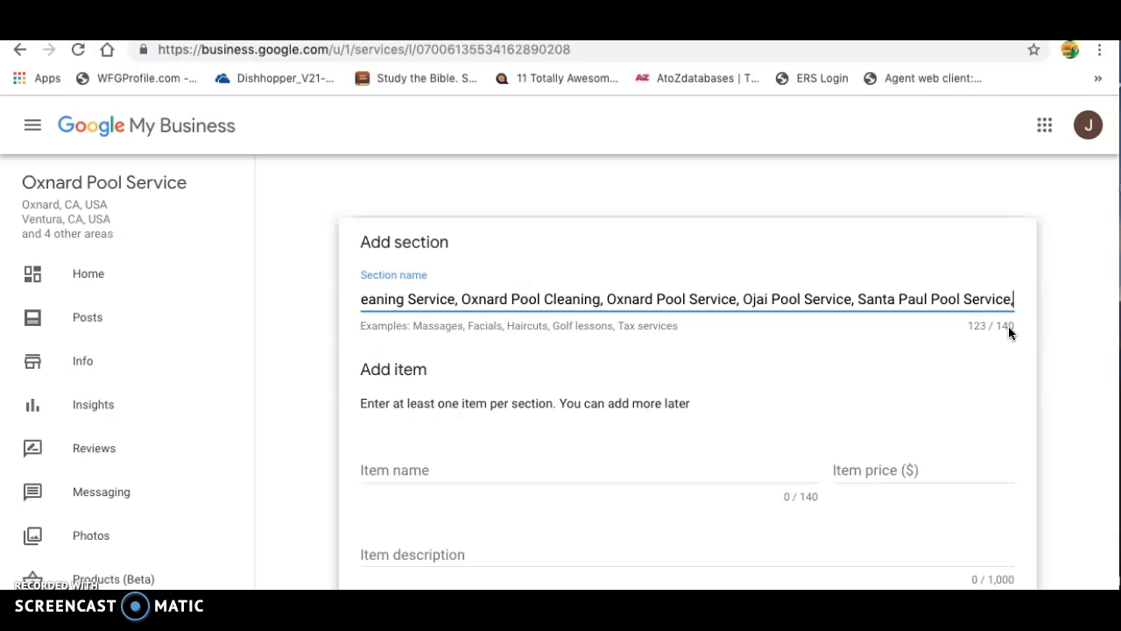
pyautogui.press('BackSpace')
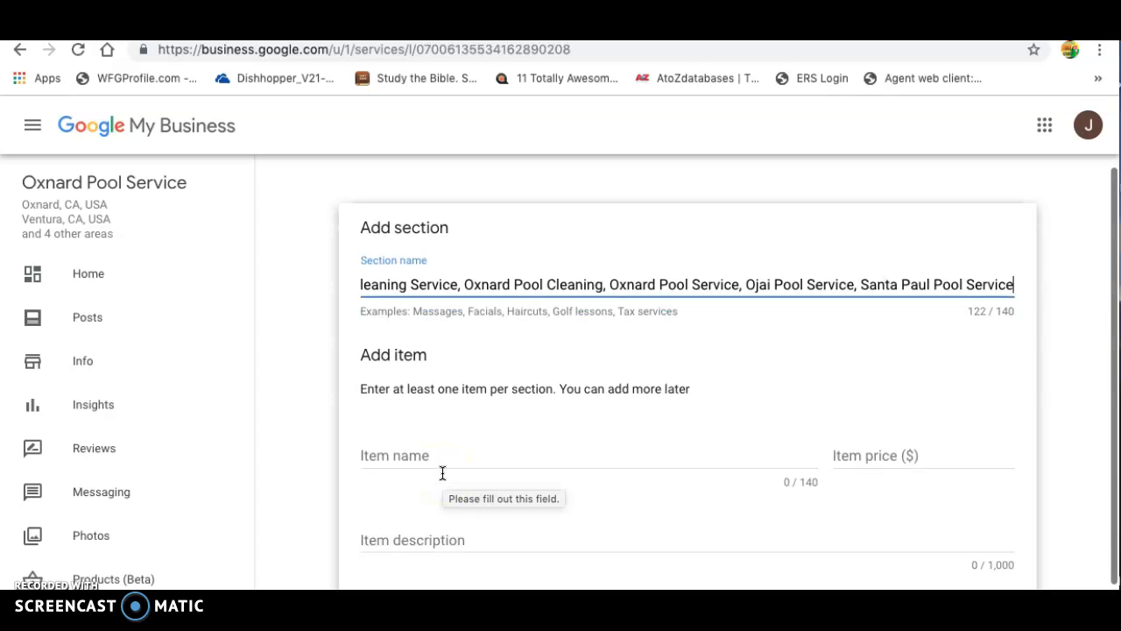
pyautogui.scroll(-2, 443, 473)
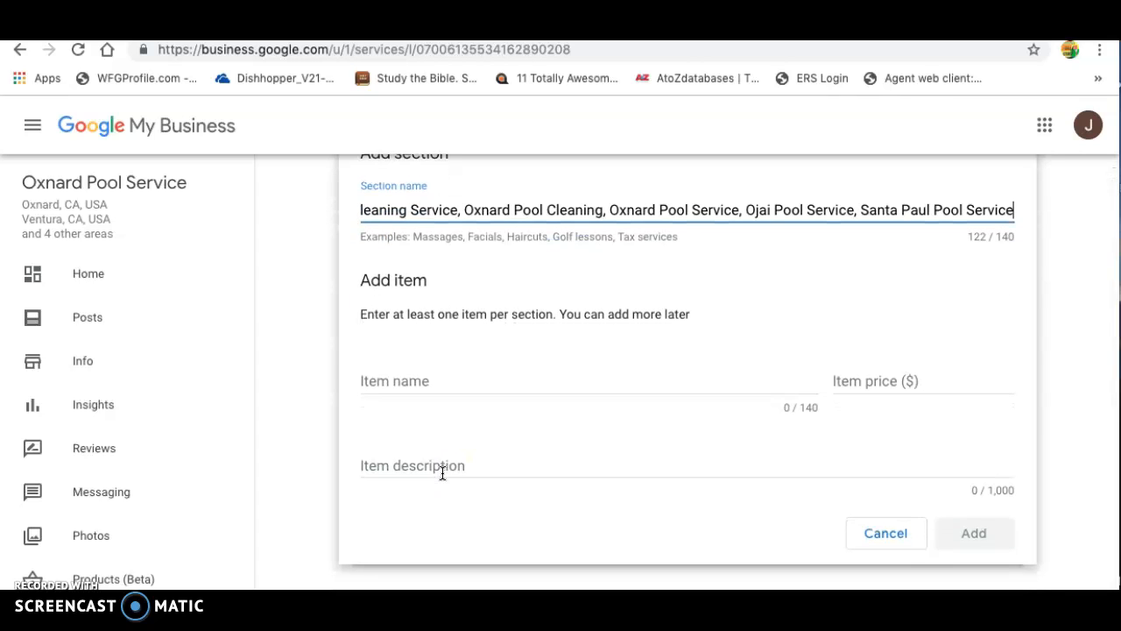
pyautogui.scroll(2, 443, 473)
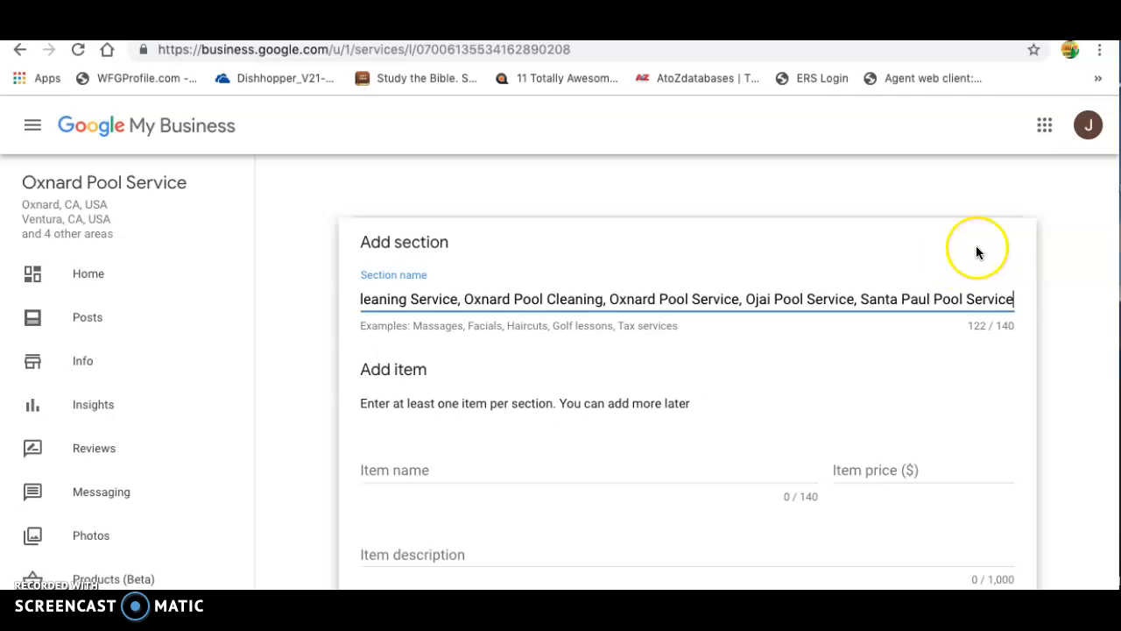
pyautogui.scroll(-1, 791, 279)
# - Leave the section name form and go to the business Info page
pyautogui.click(886, 588)
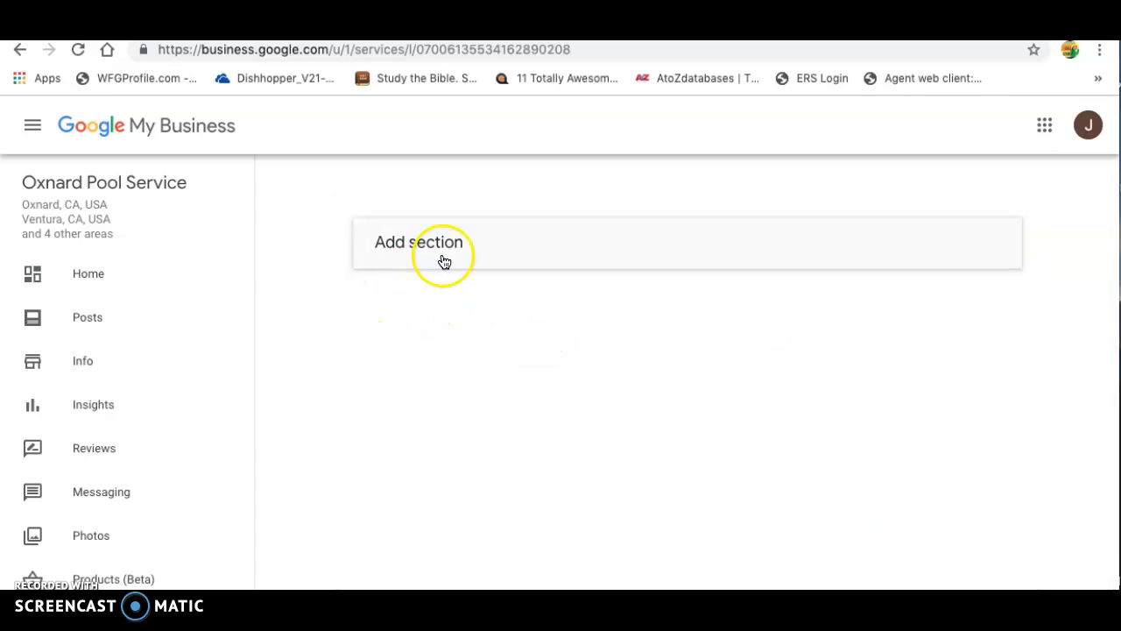
pyautogui.click(96, 371)
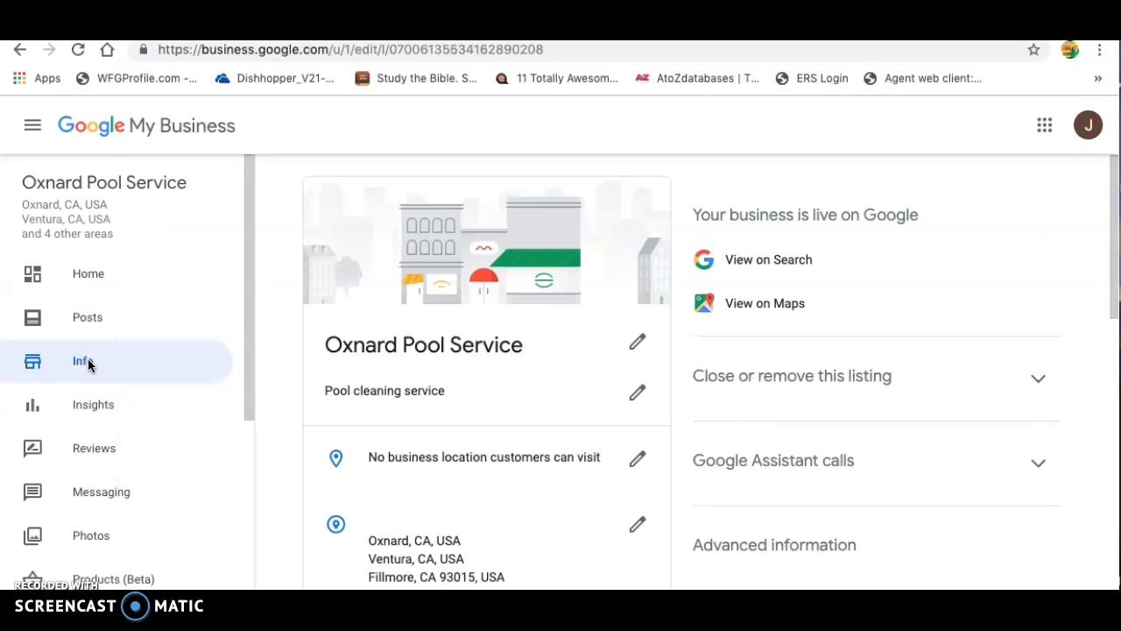
pyautogui.scroll(-8, 338, 350)
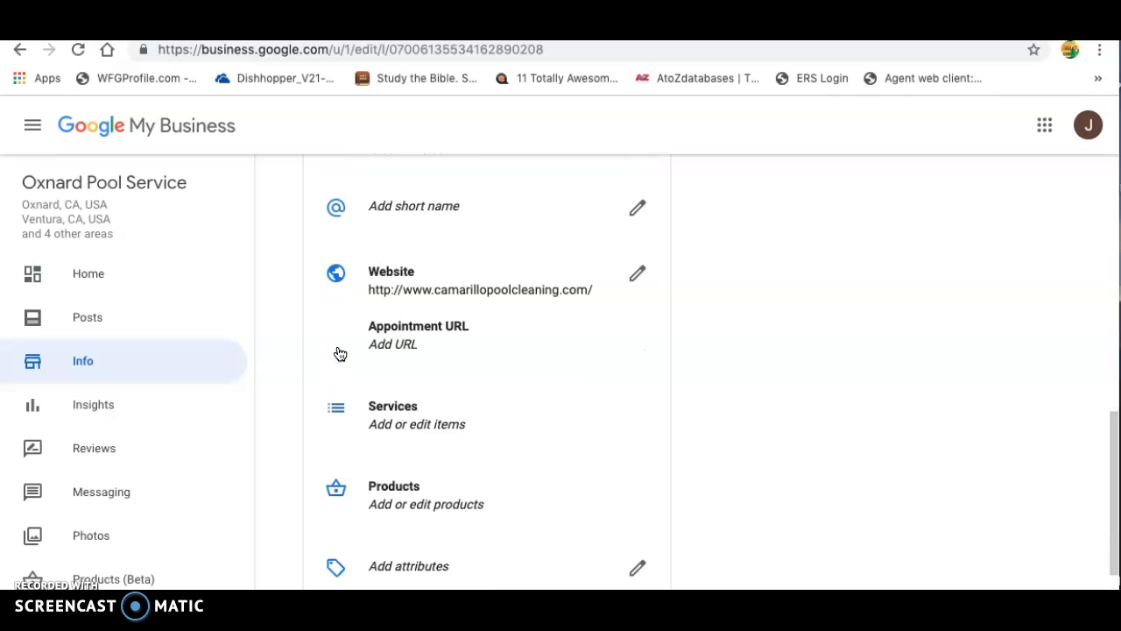
pyautogui.scroll(3, 537, 281)
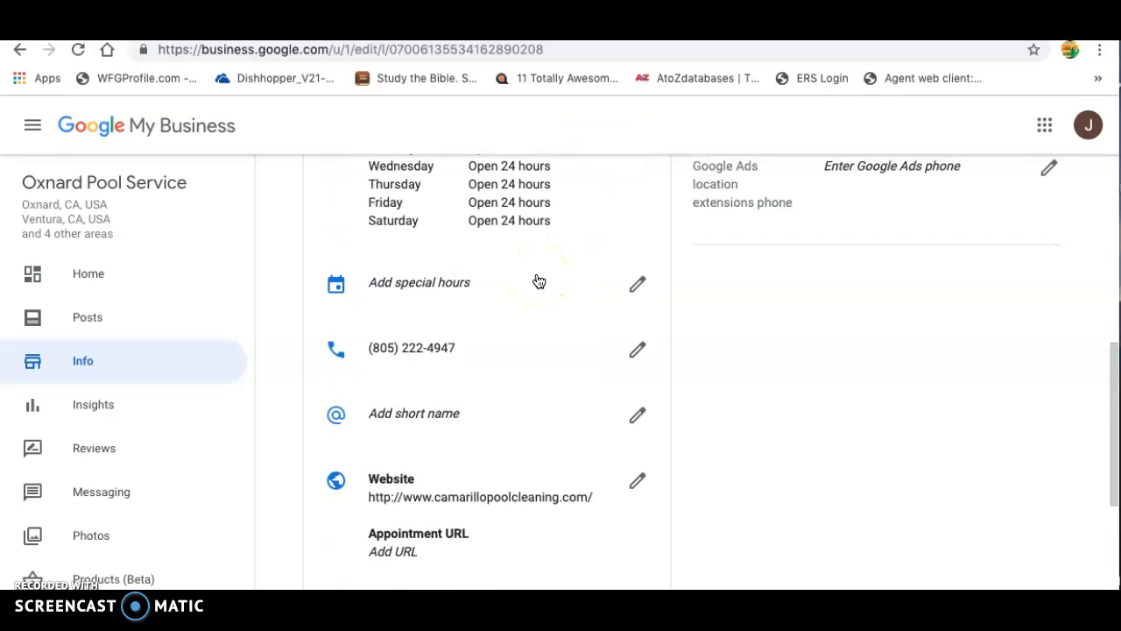
pyautogui.scroll(-3, 538, 280)
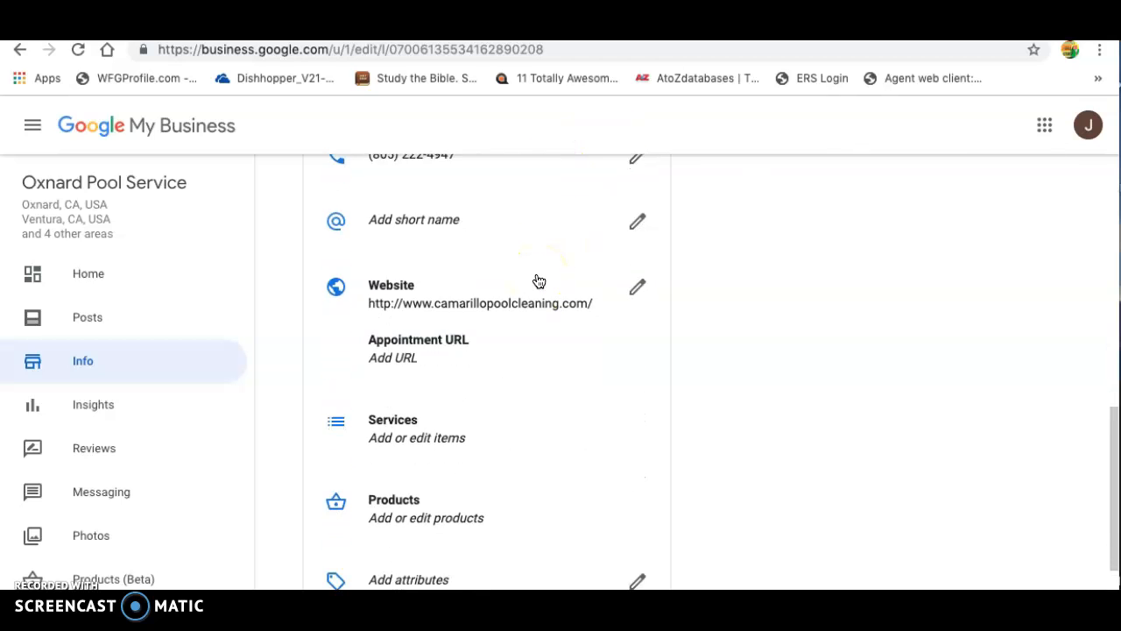
# - Open the Services editor, cancel the unfinished Add section form, and return to Info
pyautogui.click(463, 434)
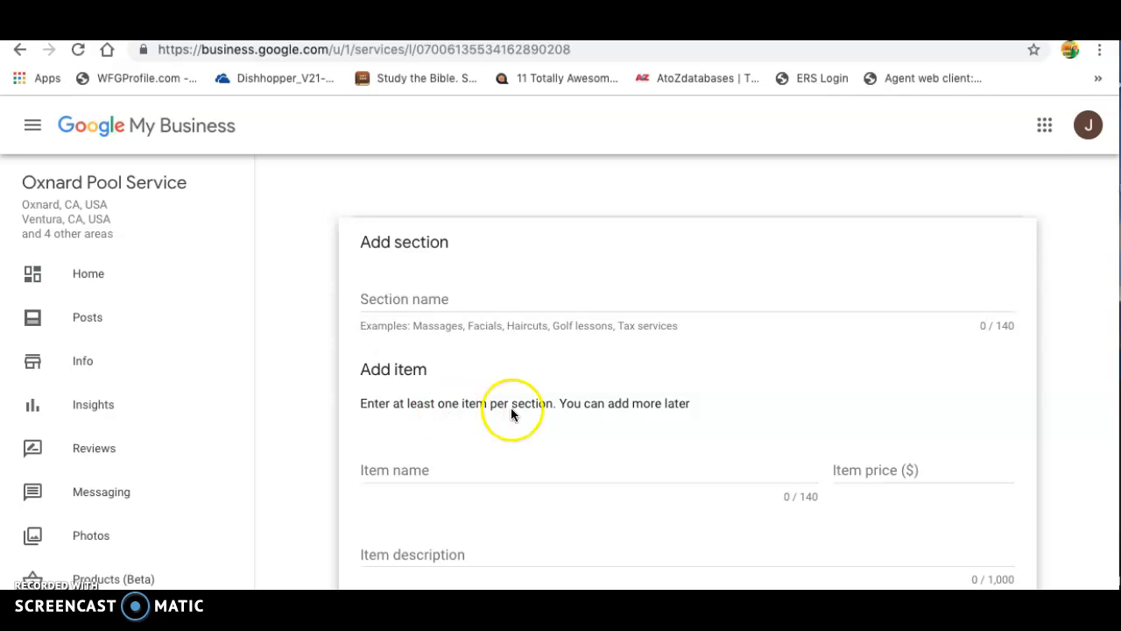
pyautogui.scroll(-2, 651, 491)
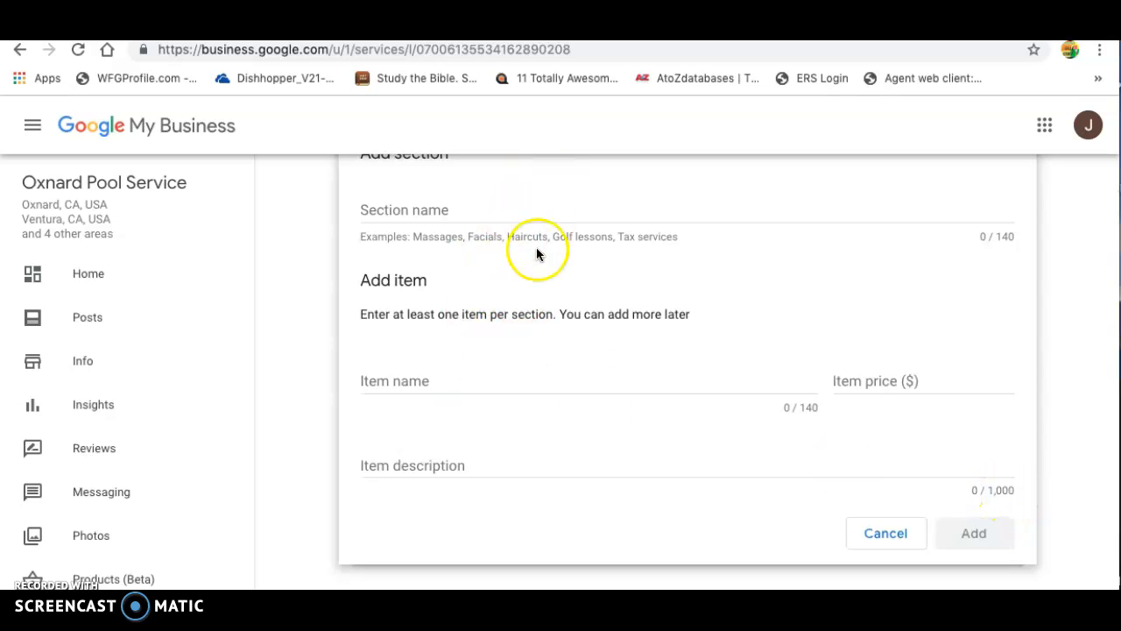
pyautogui.scroll(2, 564, 330)
pyautogui.scroll(-2, 564, 329)
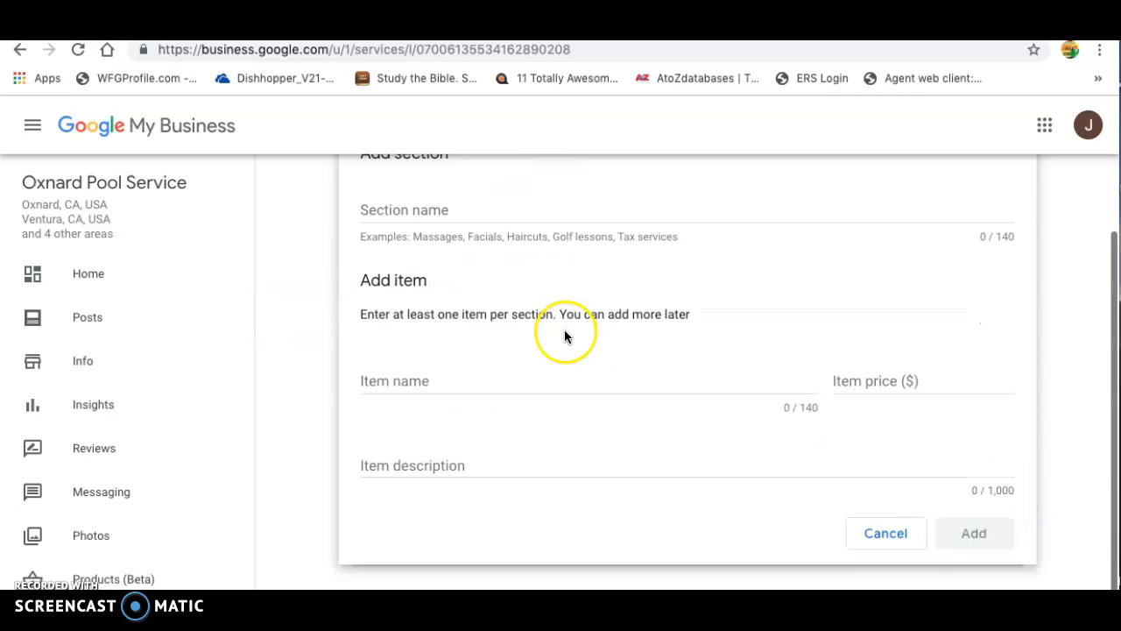
pyautogui.click(863, 536)
pyautogui.click(75, 362)
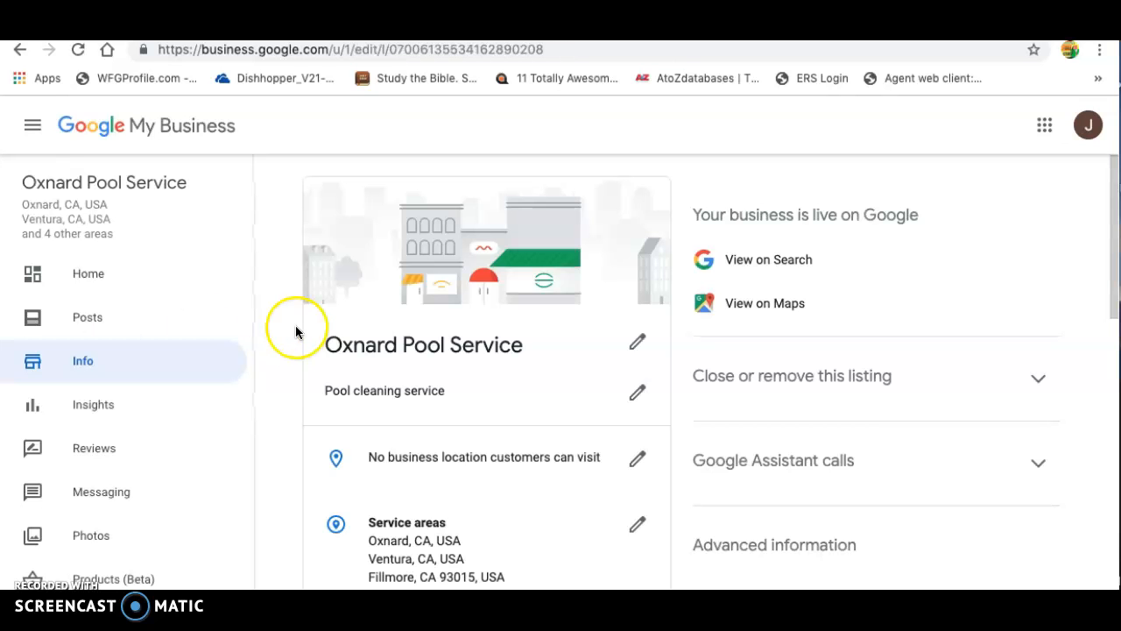
pyautogui.scroll(-10, 405, 378)
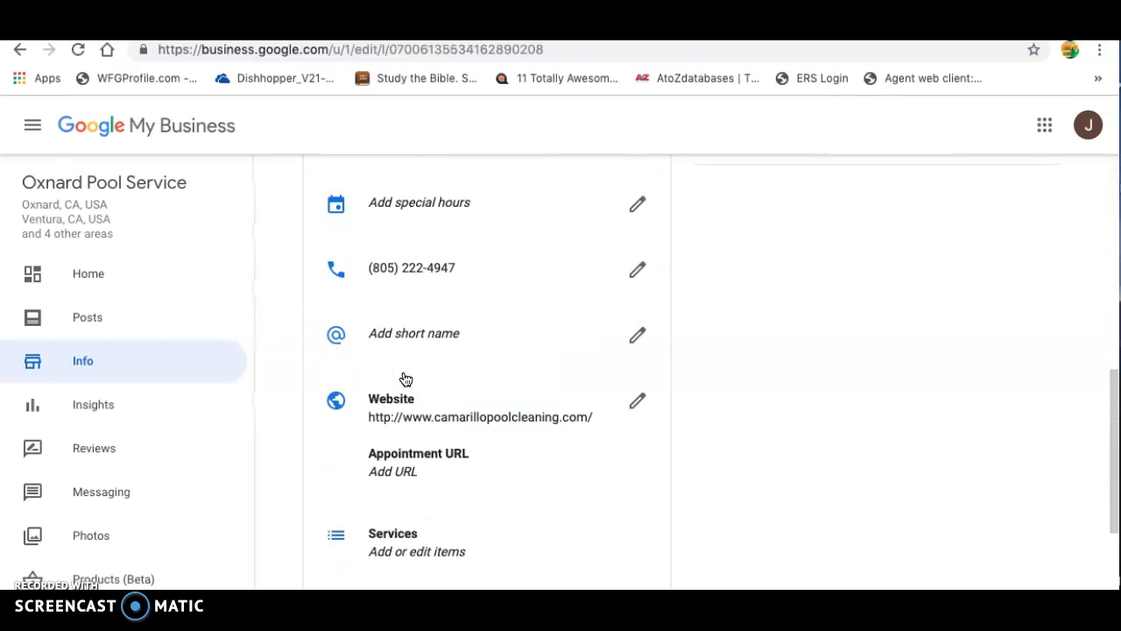
# - Paste the 'No pool is too big or too small…' text as the business description and apply it
pyautogui.scroll(-3, 405, 378)
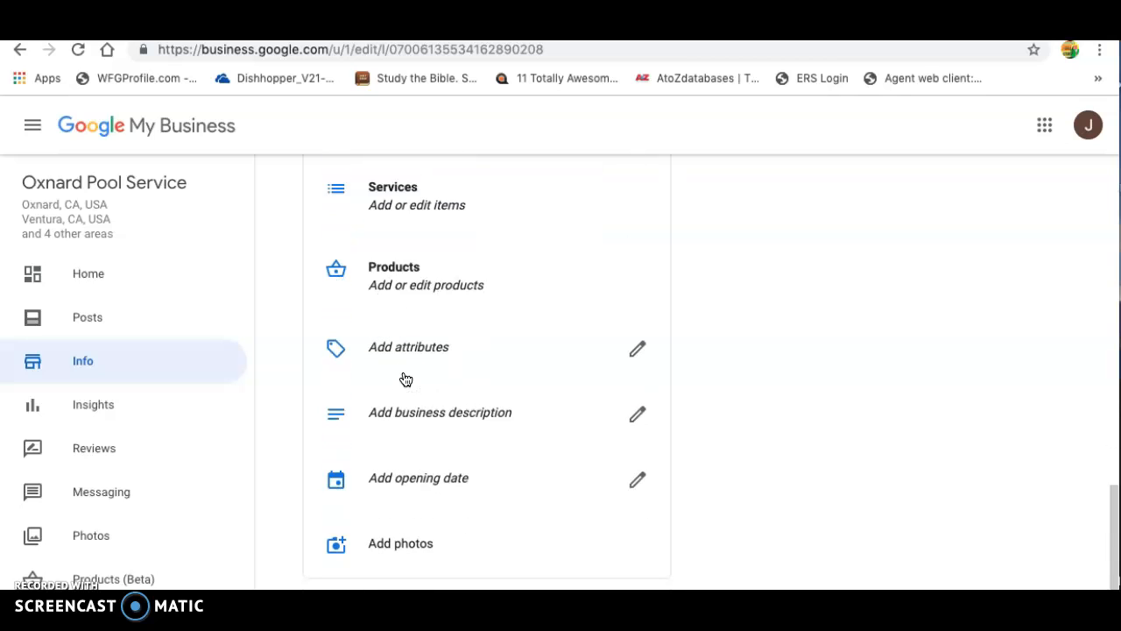
pyautogui.click(427, 415)
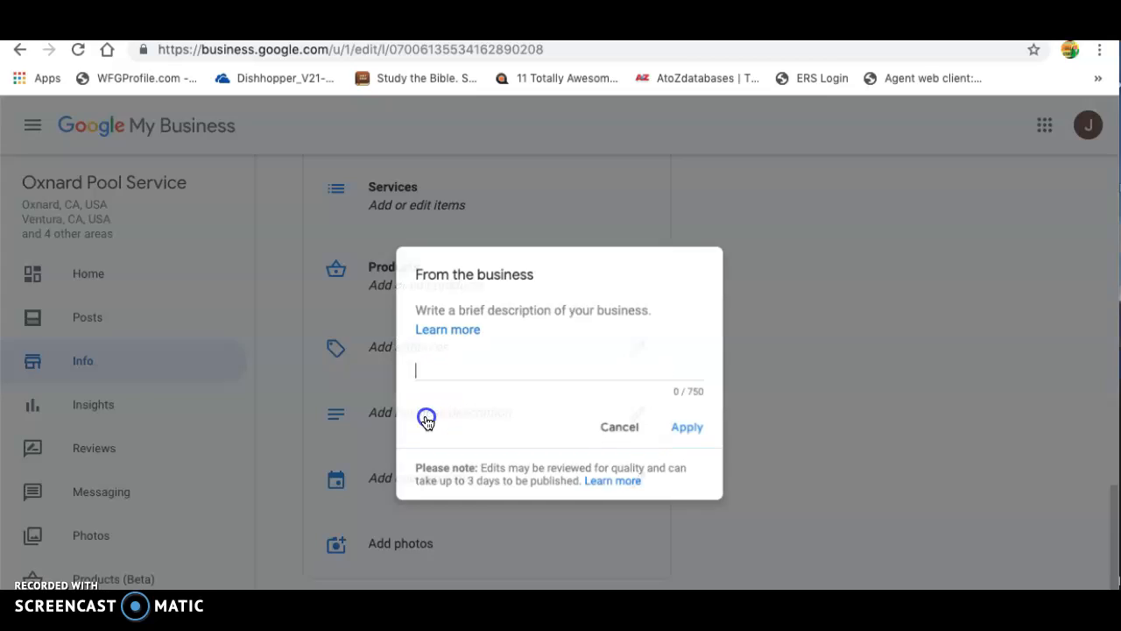
pyautogui.click(534, 368)
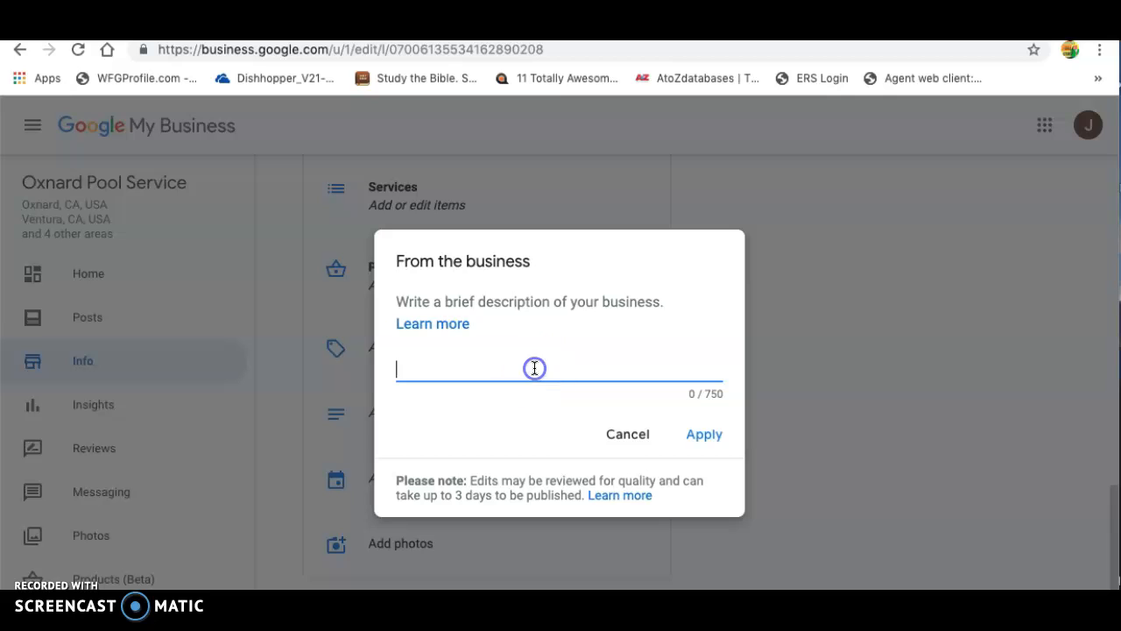
pyautogui.write('No pool is too big or too small. We clean them all!  Keeping your pool and spa clean all year round is our business at Camarillo Pool Service and we take pride in making sure your pool and spa are clean and adequately balance so you can enjoy swimming in them anytime of the year.  Swimming Pool Maintenance  is an art at Camarillo Pool Cleaning Service! We\'re never in a hurry when cleaning your pool! We take as much time as necessary to give your pool that "sparkle".')
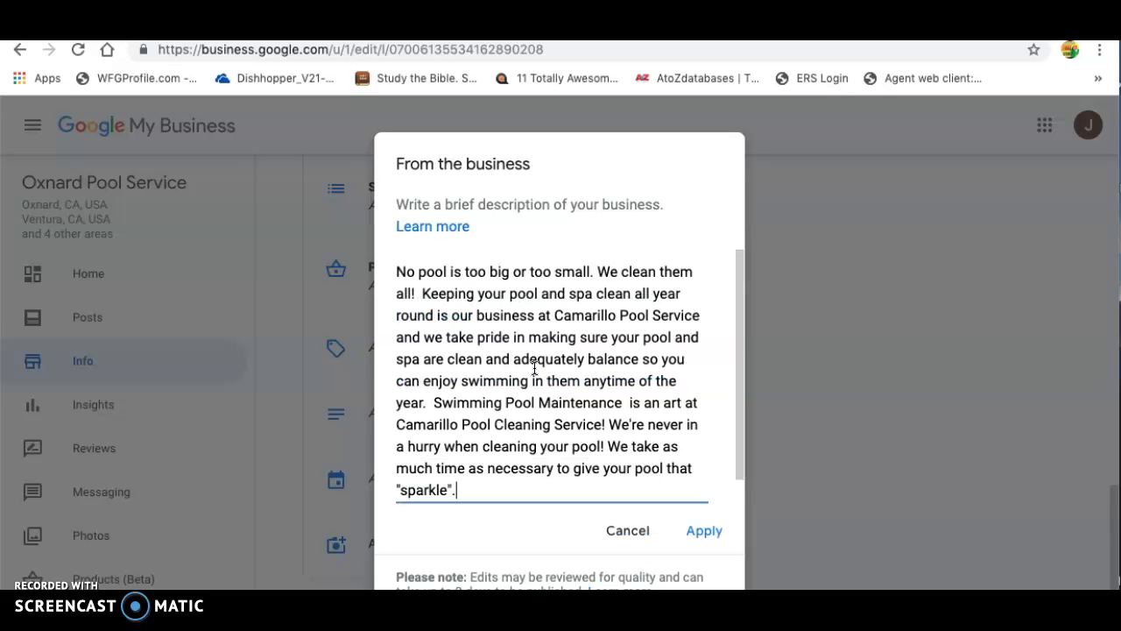
pyautogui.click(705, 536)
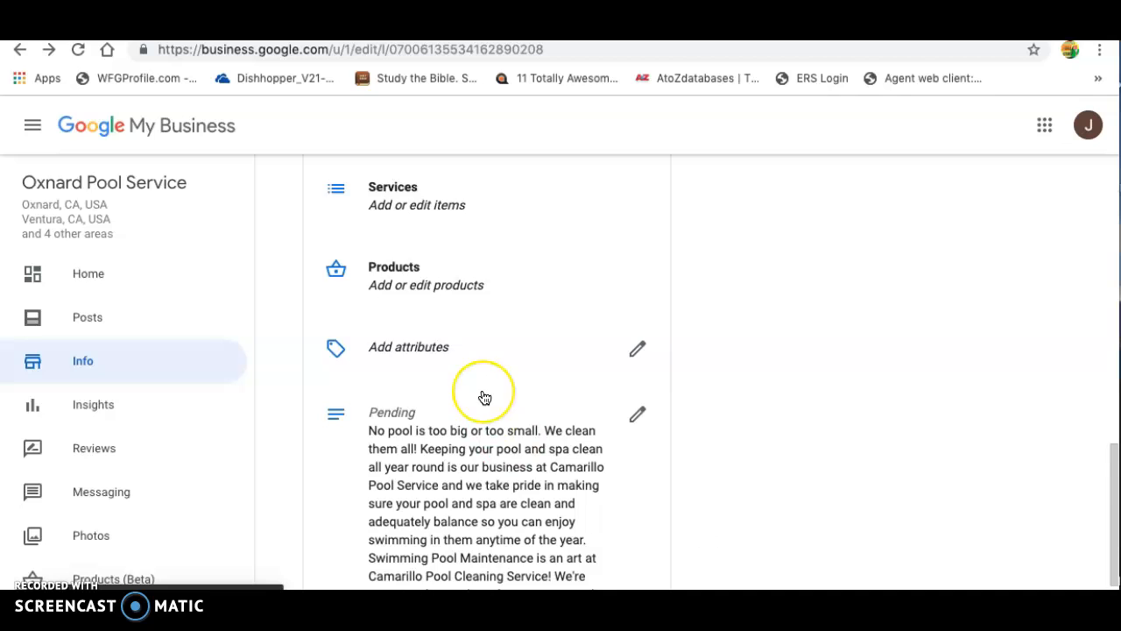
pyautogui.scroll(-3, 483, 396)
pyautogui.scroll(-1, 195, 396)
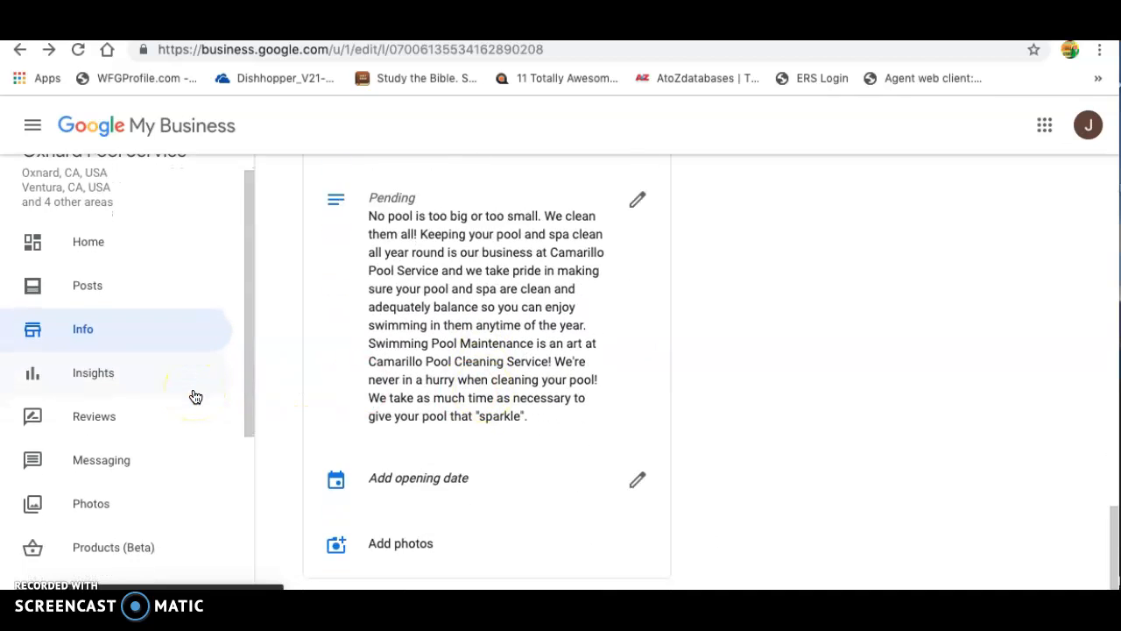
pyautogui.scroll(-1, 196, 396)
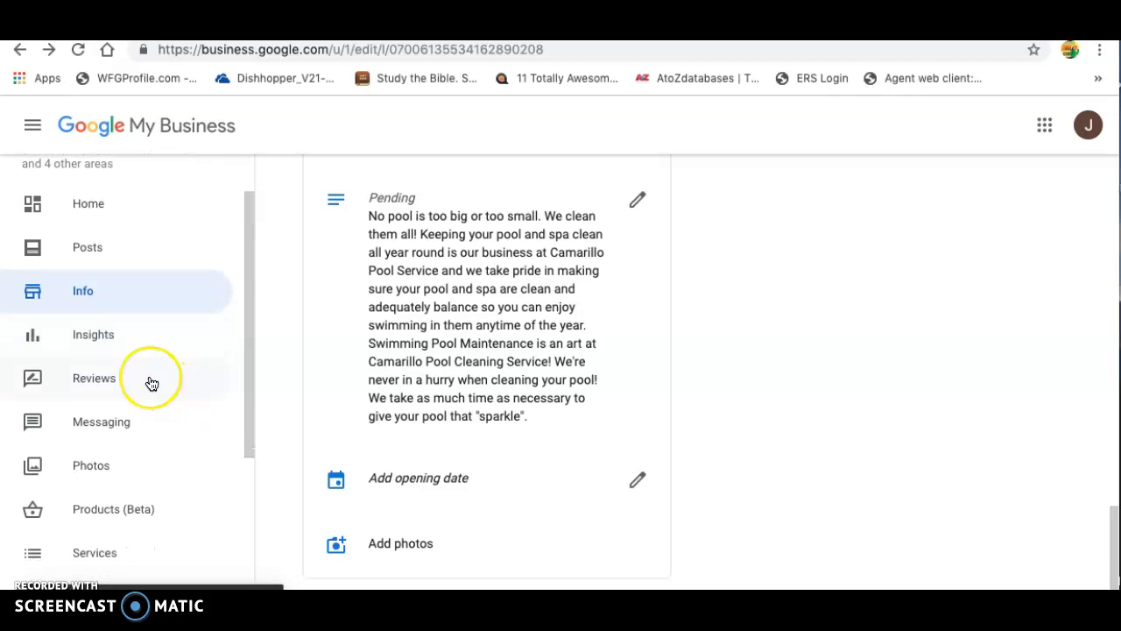
# - Enter year 2013, month April and day 9 as the opening date and apply it
pyautogui.click(493, 479)
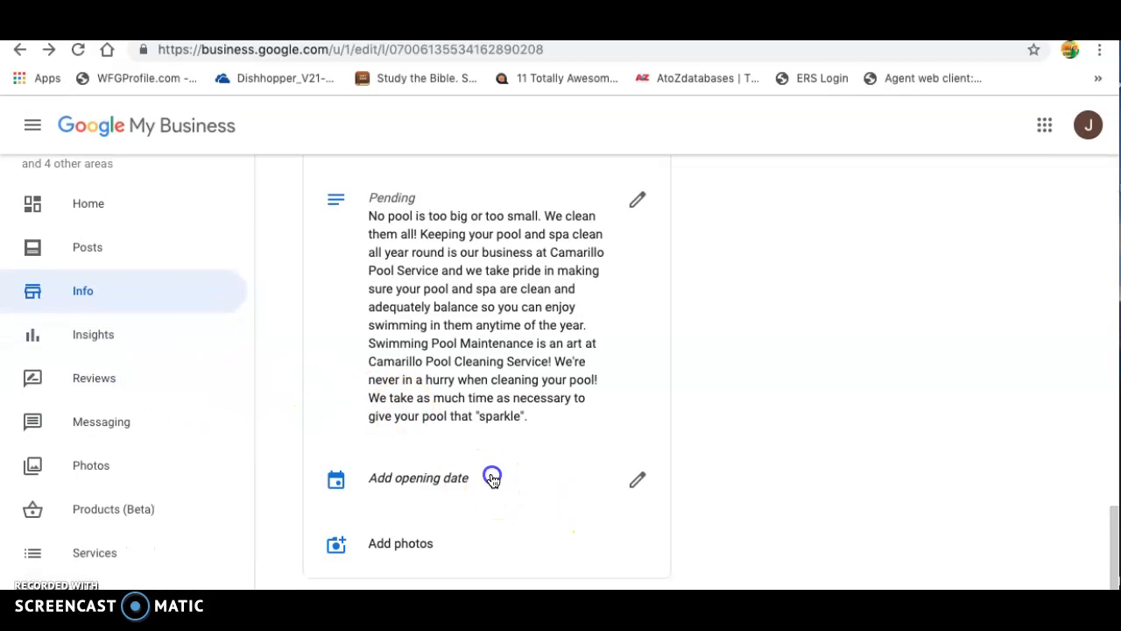
pyautogui.write('2013')
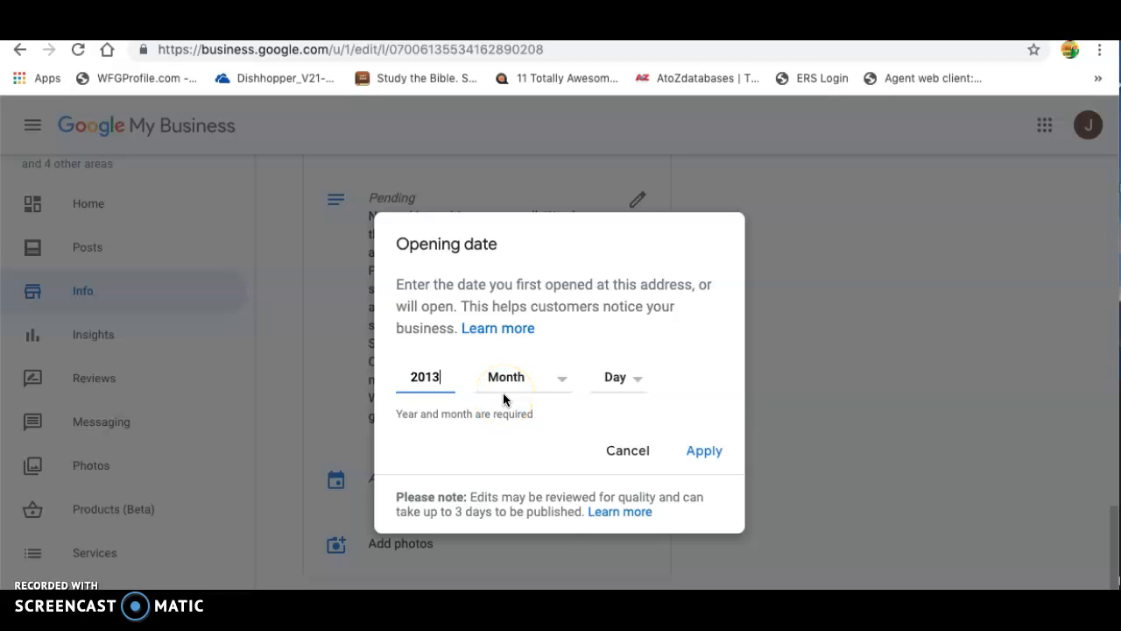
pyautogui.click(565, 380)
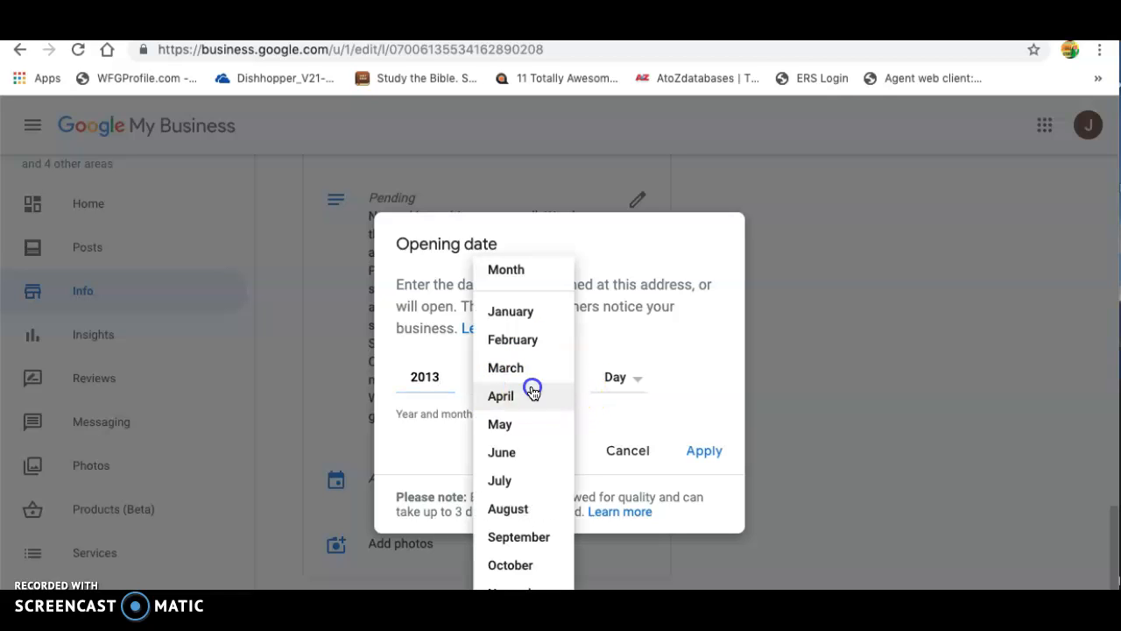
pyautogui.click(531, 393)
pyautogui.click(640, 378)
pyautogui.click(633, 399)
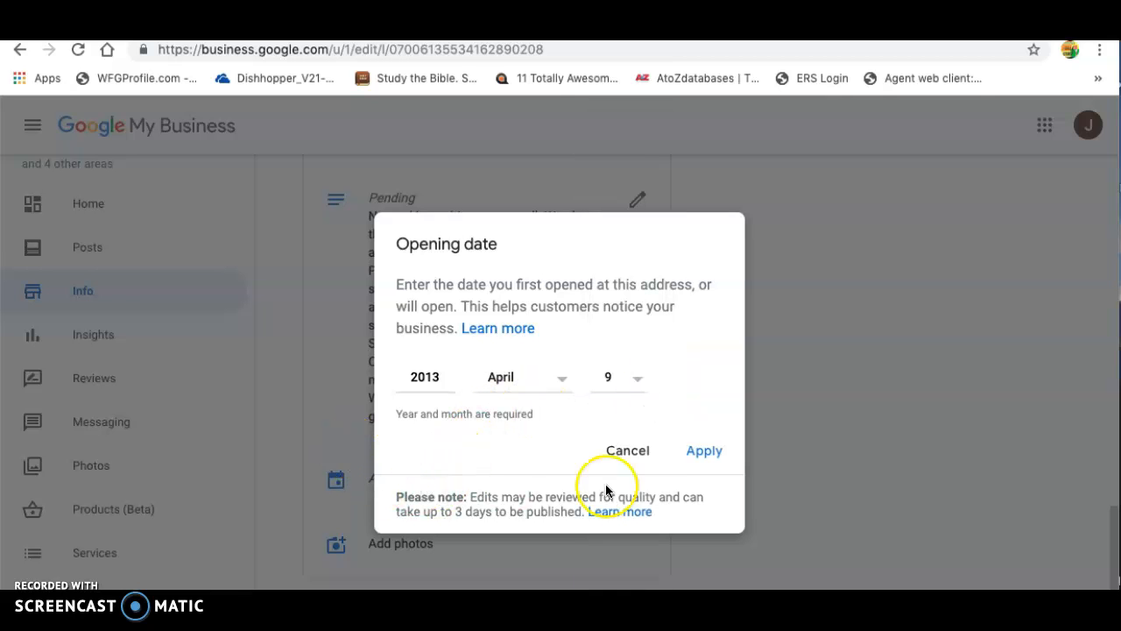
pyautogui.click(709, 452)
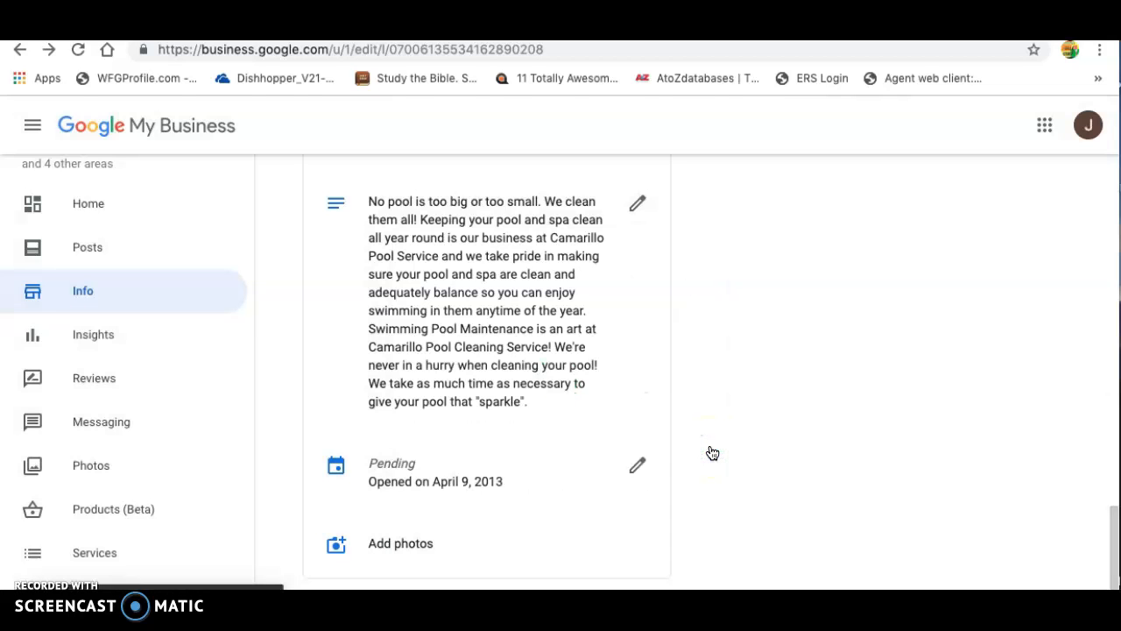
pyautogui.scroll(5, 478, 423)
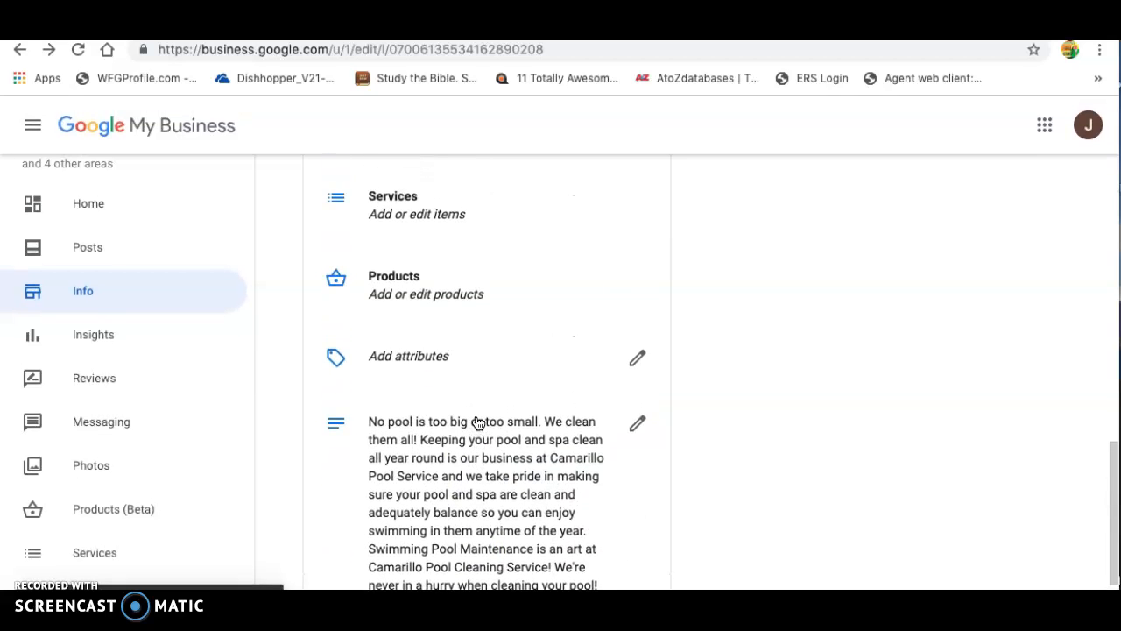
pyautogui.scroll(1, 478, 423)
pyautogui.scroll(2, 478, 423)
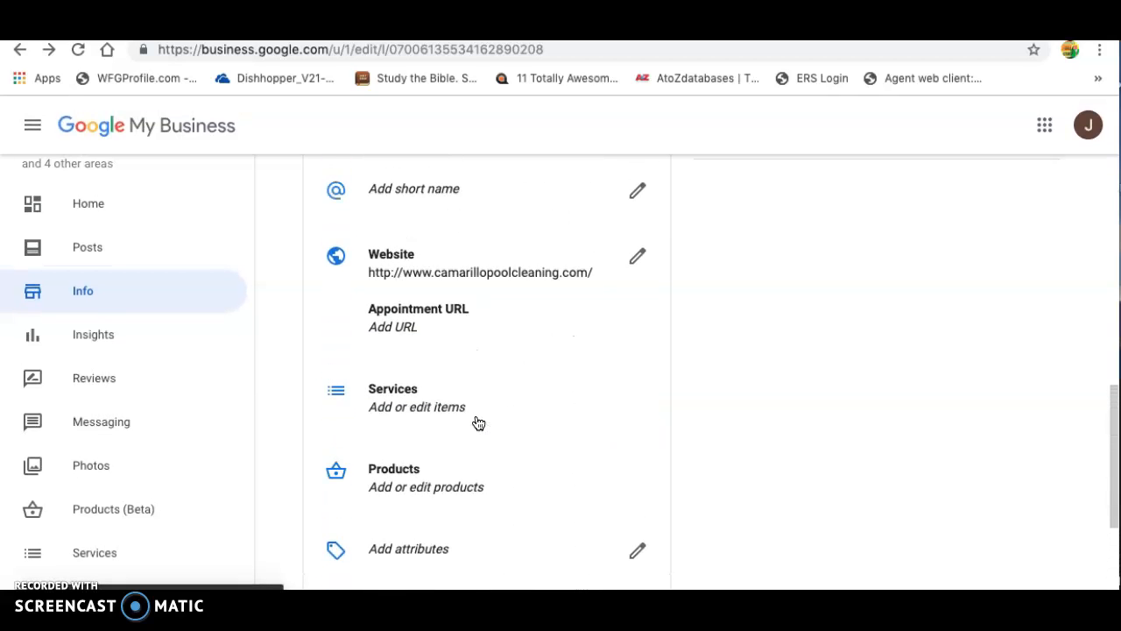
pyautogui.click(400, 336)
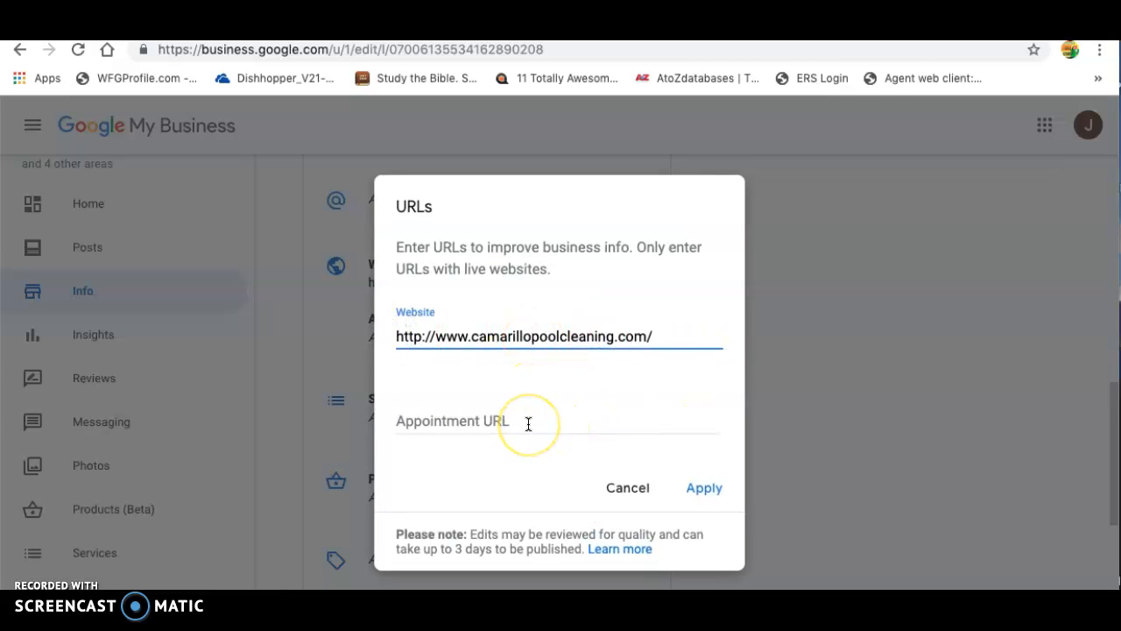
pyautogui.click(701, 489)
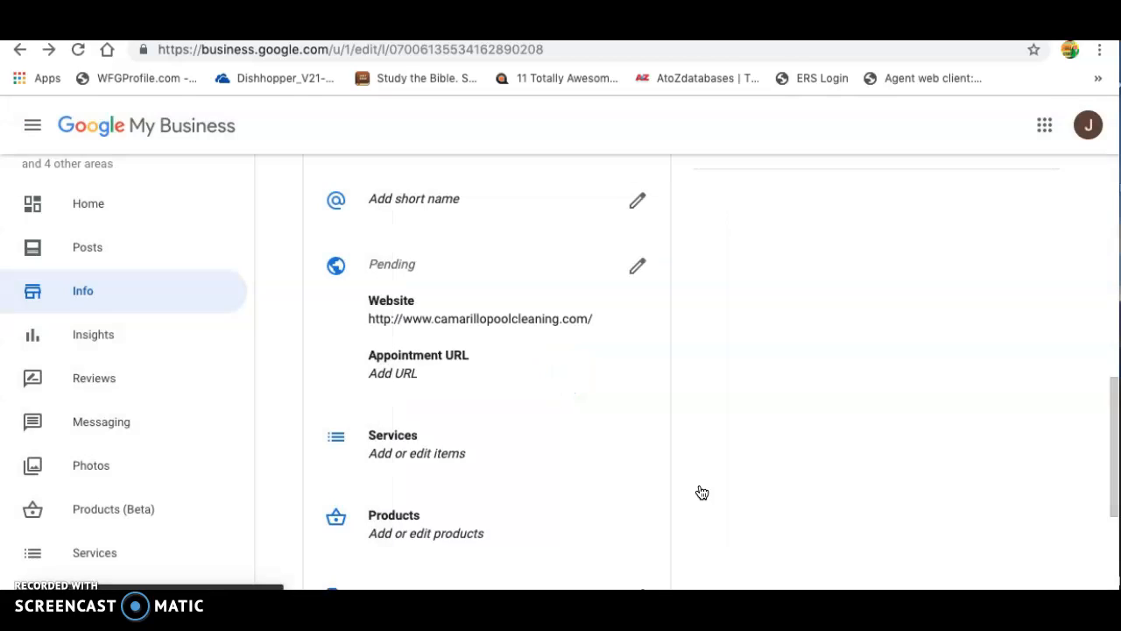
pyautogui.scroll(-5, 701, 493)
# - Upload poolcommercia.jpg as the listing's logo photo
pyautogui.click(430, 541)
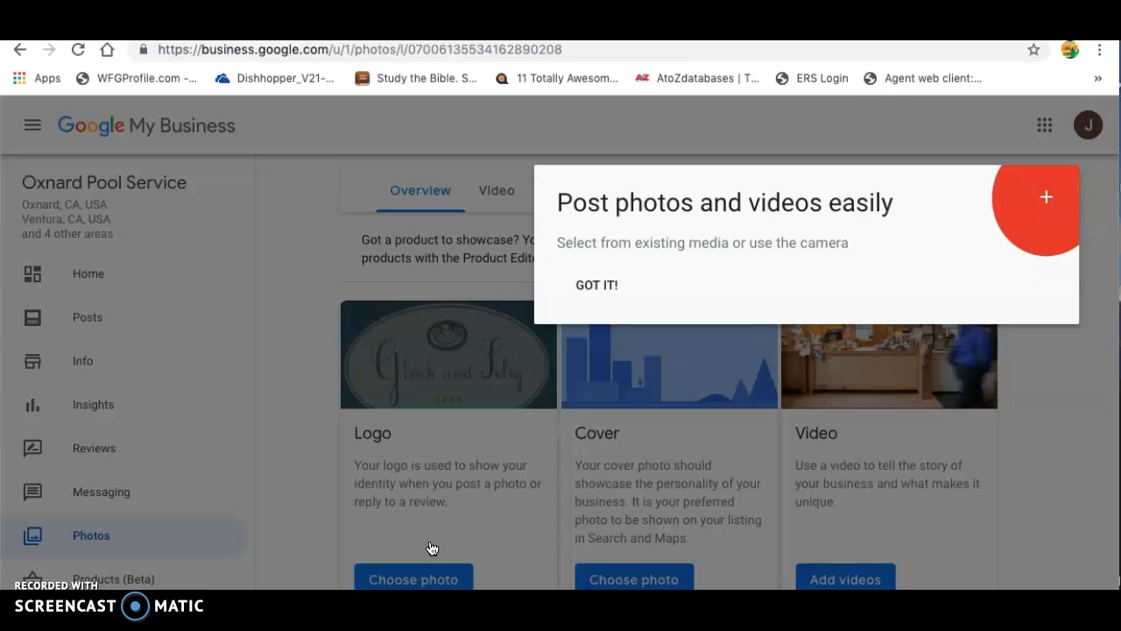
pyautogui.click(429, 574)
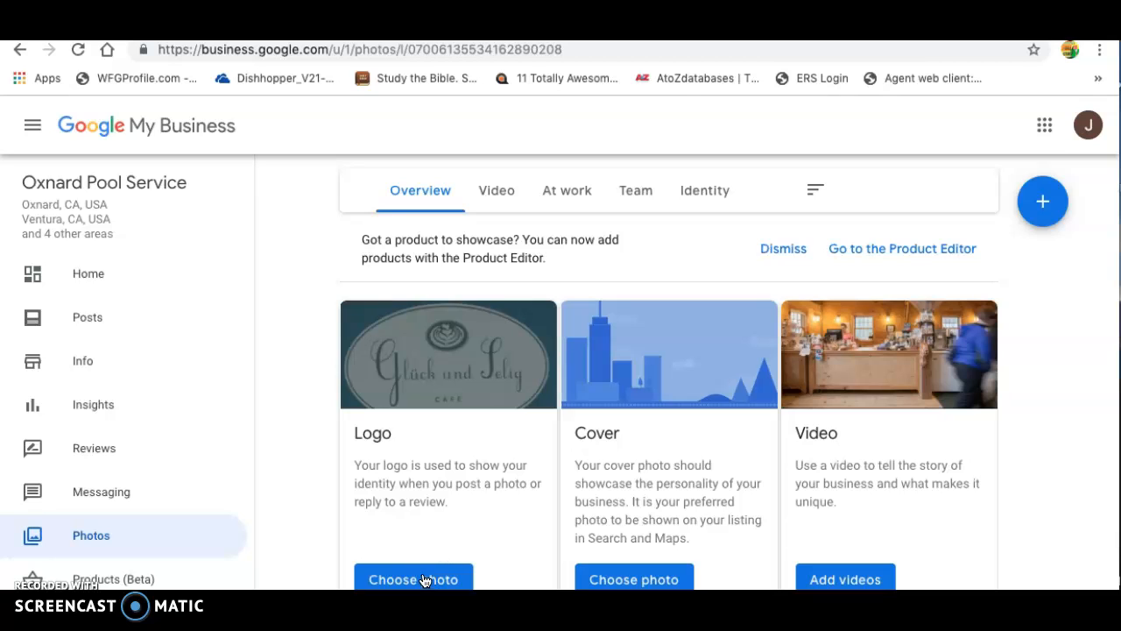
pyautogui.click(423, 579)
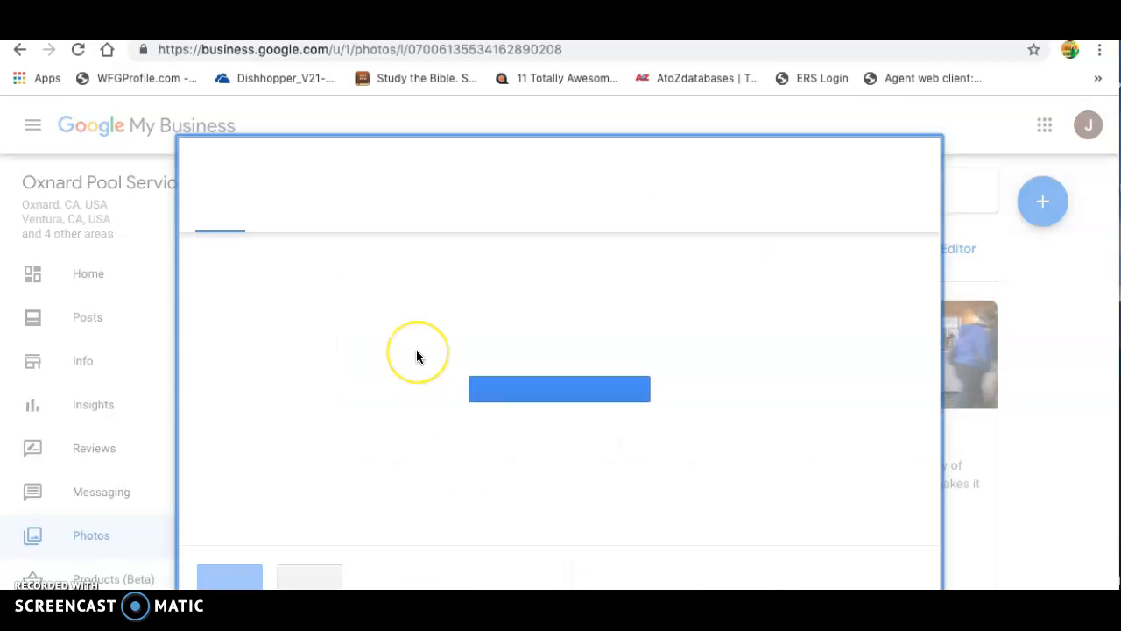
pyautogui.click(571, 421)
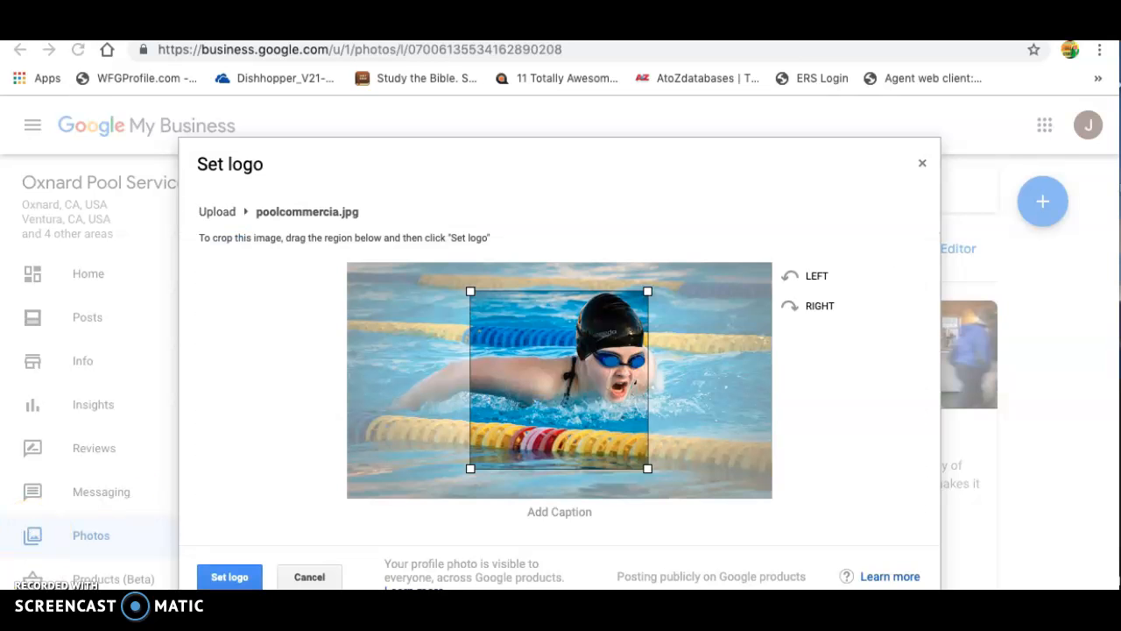
# - Crop the photo square around the swimmer and set it as the logo
pyautogui.moveTo(648, 288); pyautogui.dragTo(683, 269)
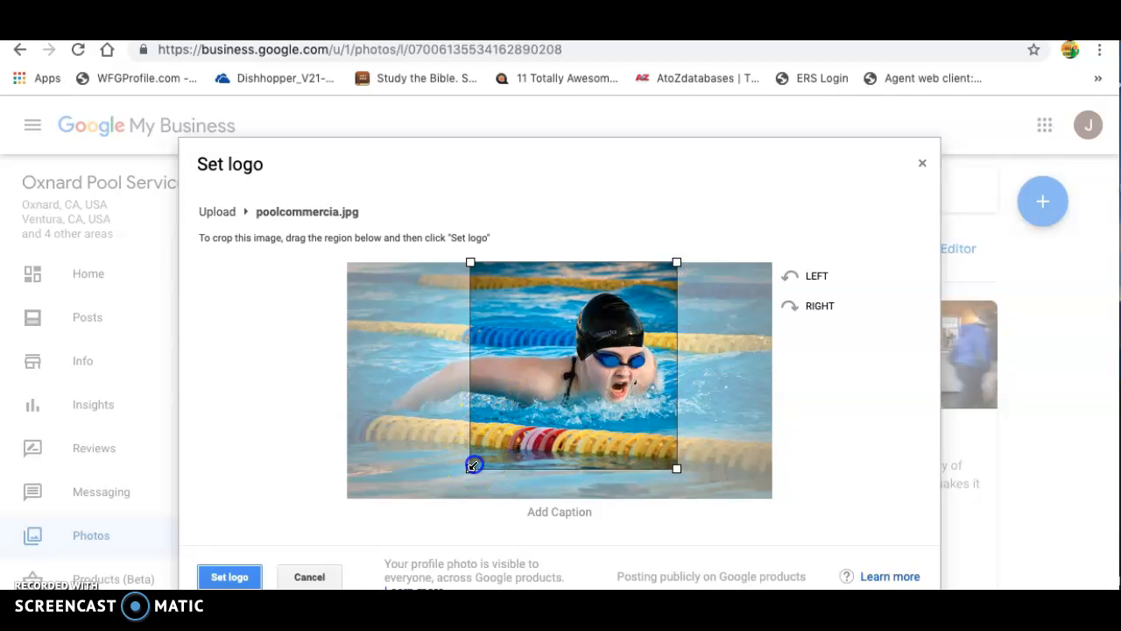
pyautogui.moveTo(473, 465); pyautogui.dragTo(443, 488)
pyautogui.moveTo(670, 391); pyautogui.dragTo(706, 391)
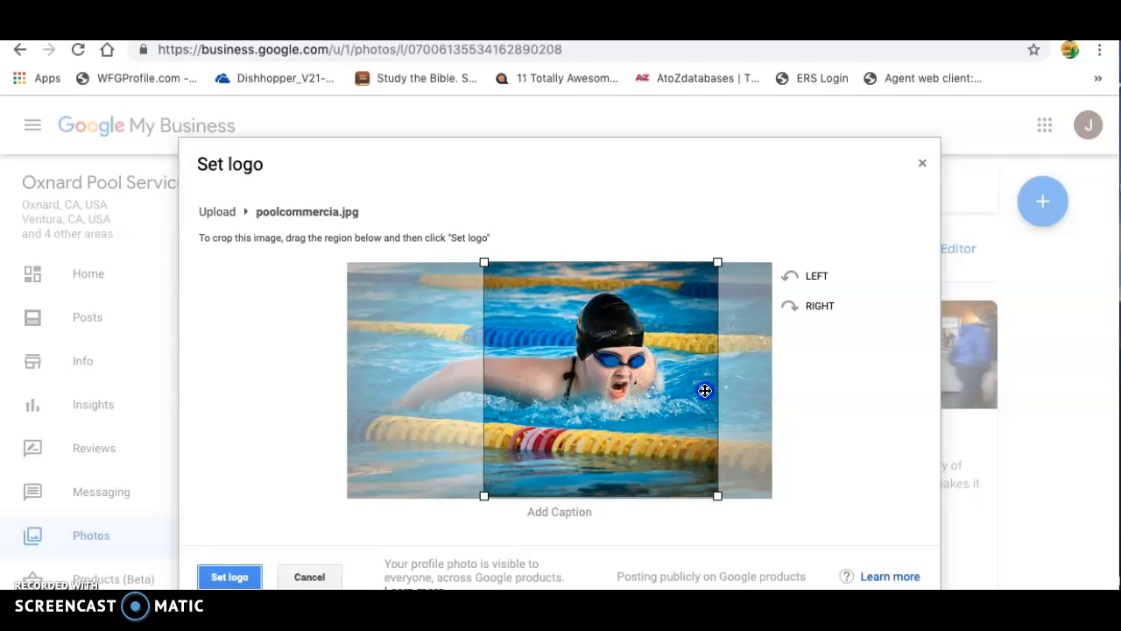
pyautogui.click(226, 577)
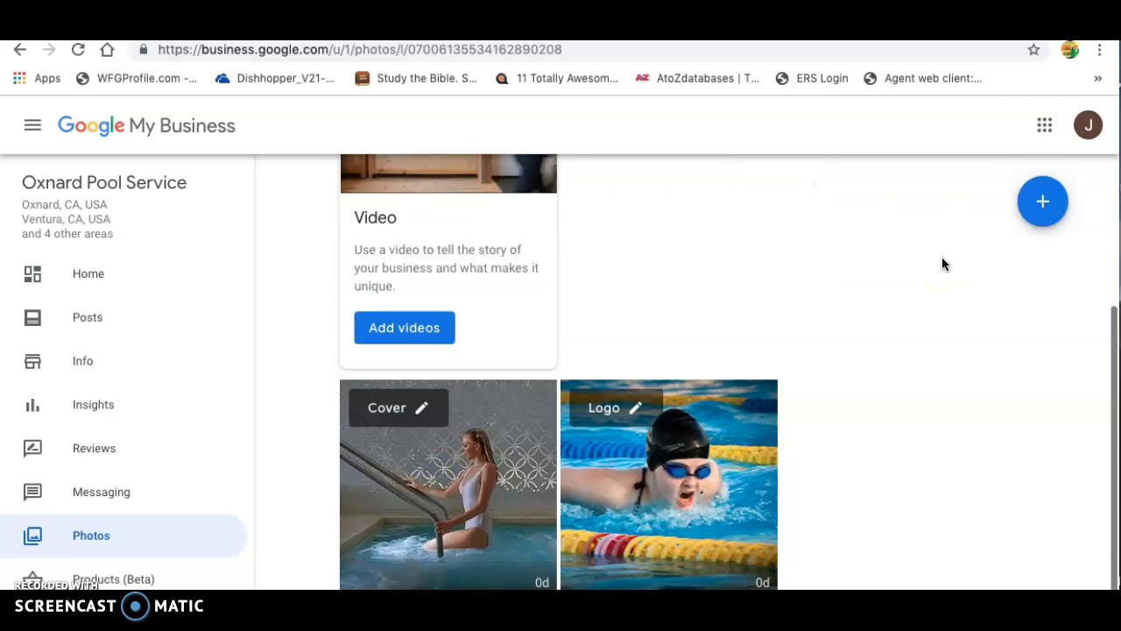
pyautogui.scroll(-3, 942, 257)
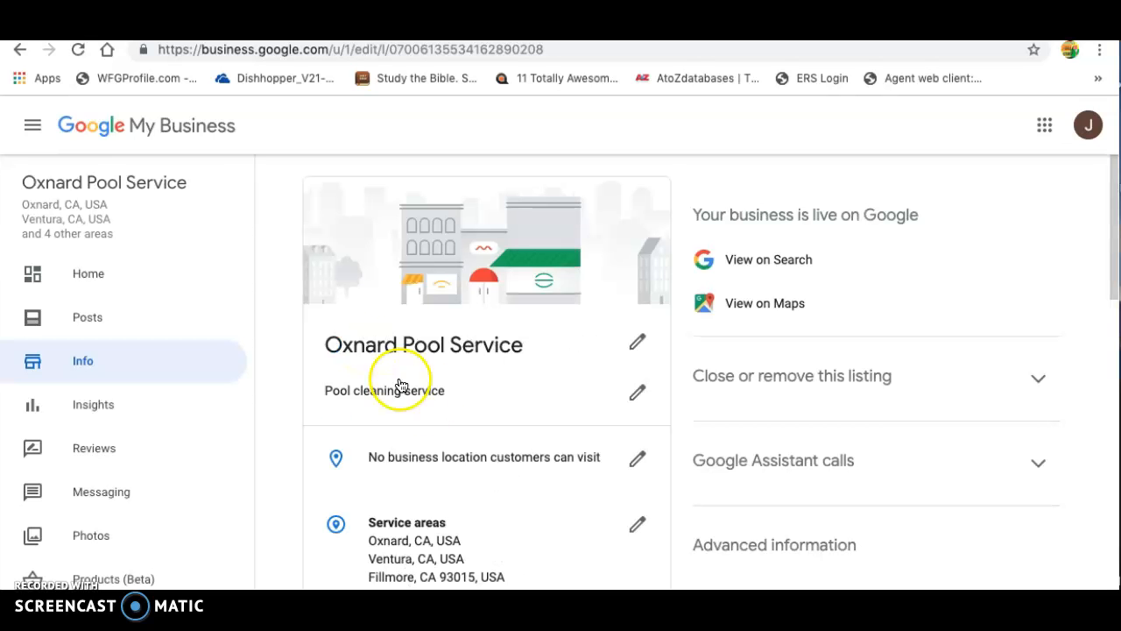
# - Scroll through the Oxnard Pool Service Info entries, then go to the Posts page
pyautogui.scroll(-4, 446, 471)
pyautogui.scroll(-3, 447, 471)
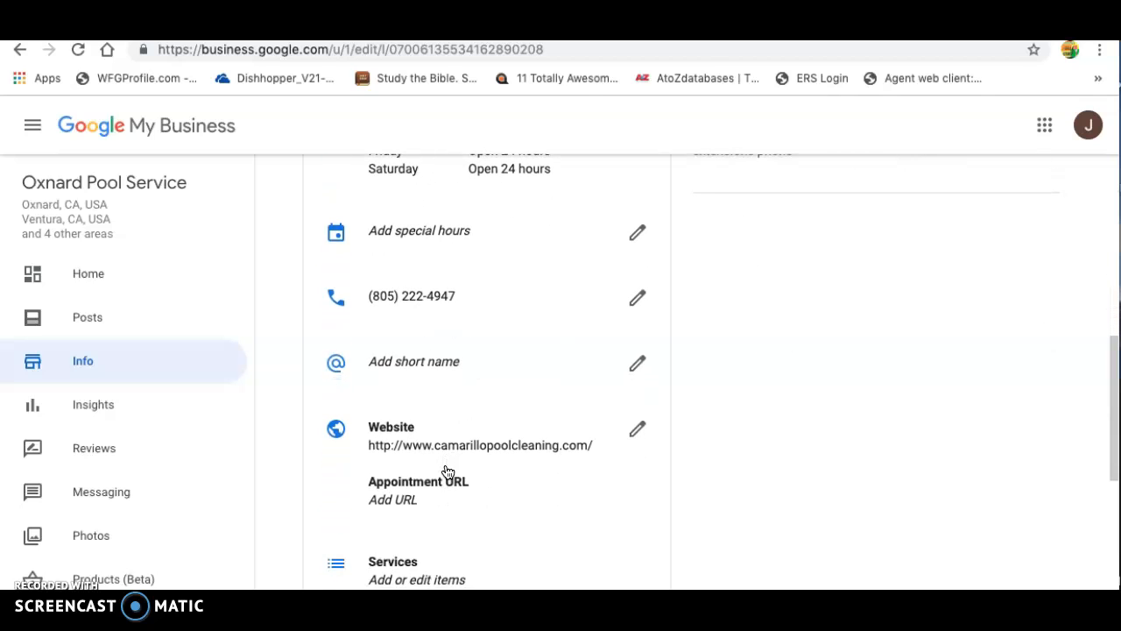
pyautogui.scroll(-6, 447, 471)
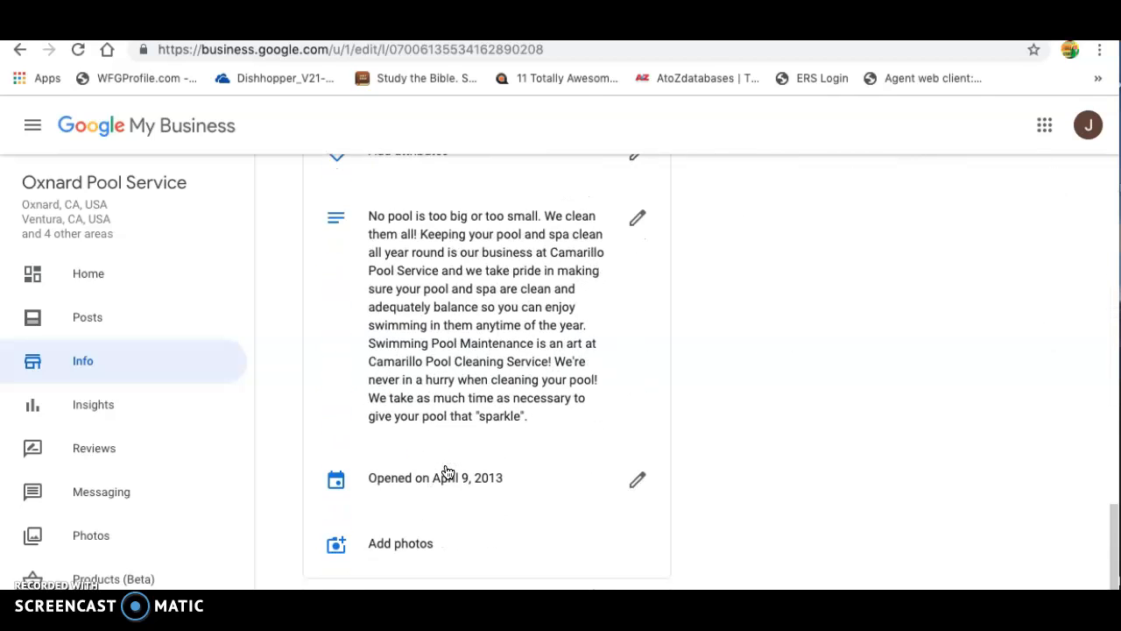
pyautogui.scroll(5, 447, 471)
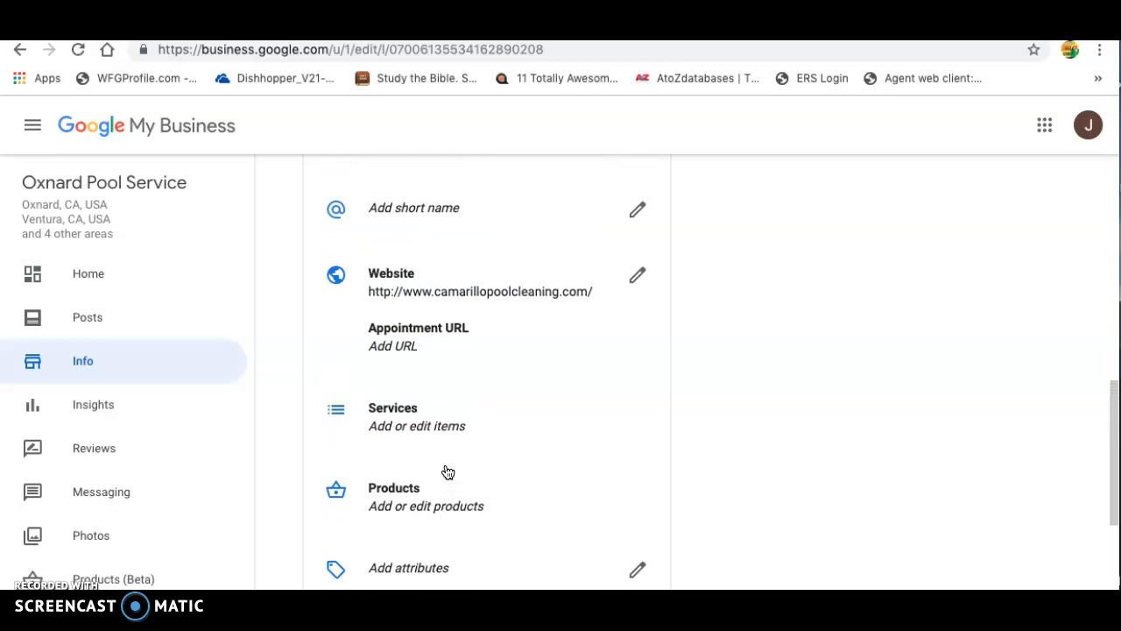
pyautogui.scroll(5, 446, 471)
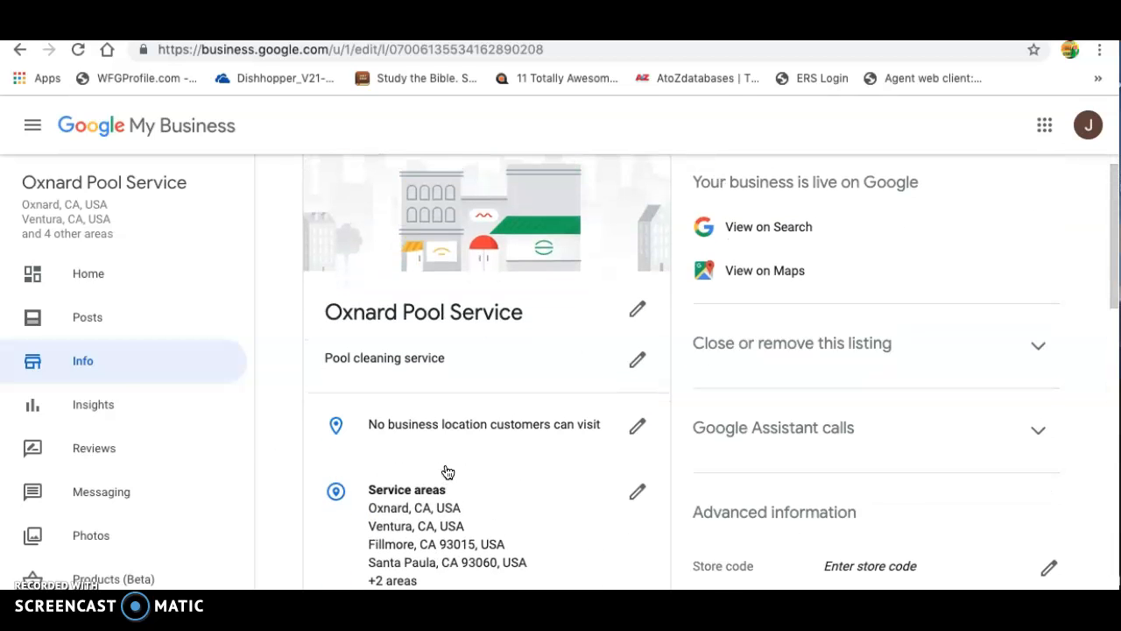
pyautogui.click(92, 321)
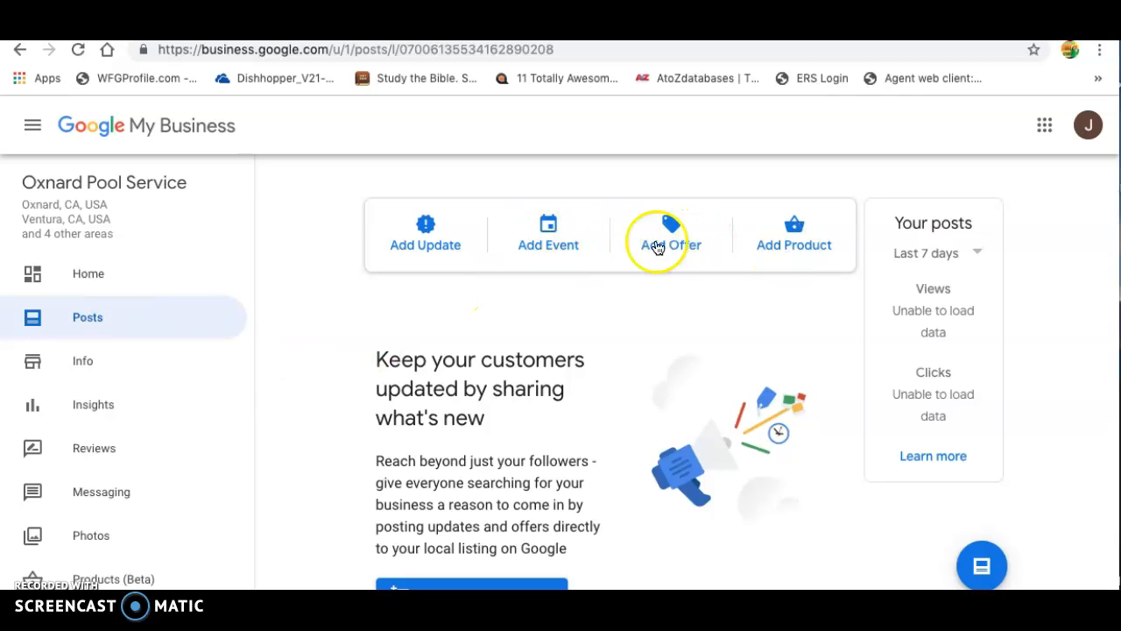
# - Start creating the listing's first post
pyautogui.scroll(-1, 505, 351)
pyautogui.scroll(1, 504, 347)
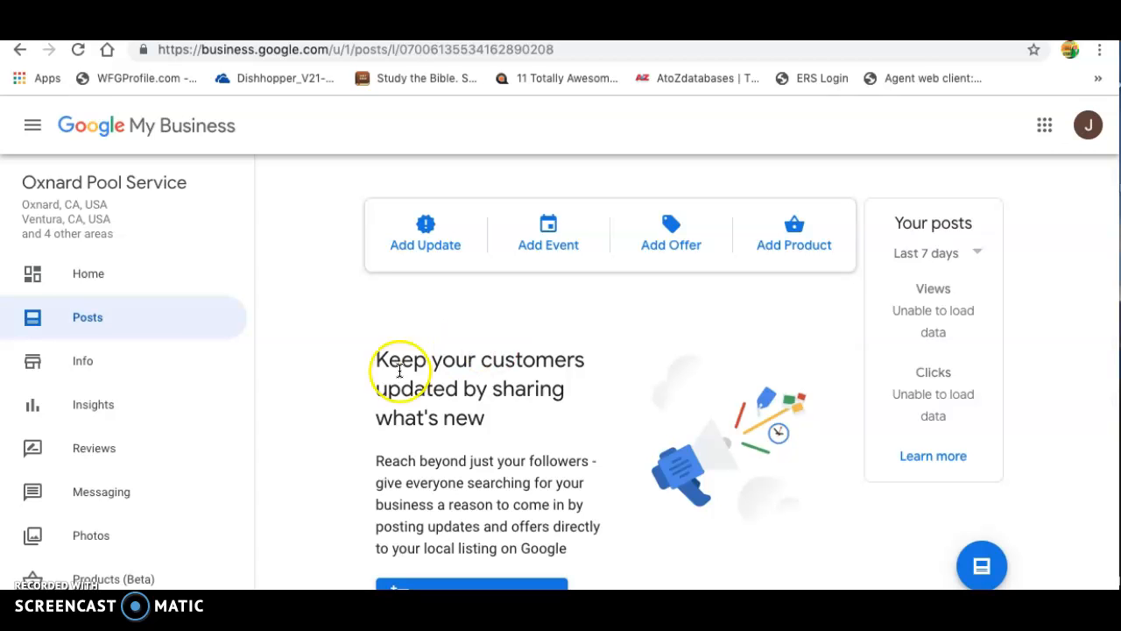
pyautogui.scroll(-1, 355, 381)
pyautogui.click(488, 568)
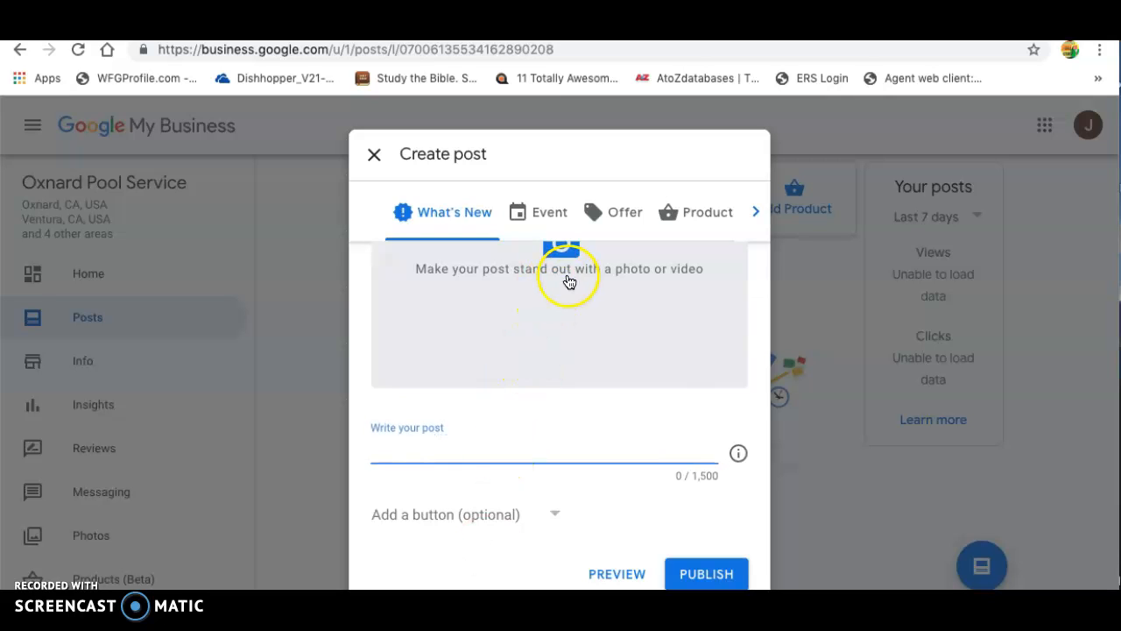
# - Try publishing the empty post, leaving it unpublished, and view the 'oxnard pool service' results
pyautogui.scroll(1, 583, 283)
pyautogui.scroll(-1, 587, 289)
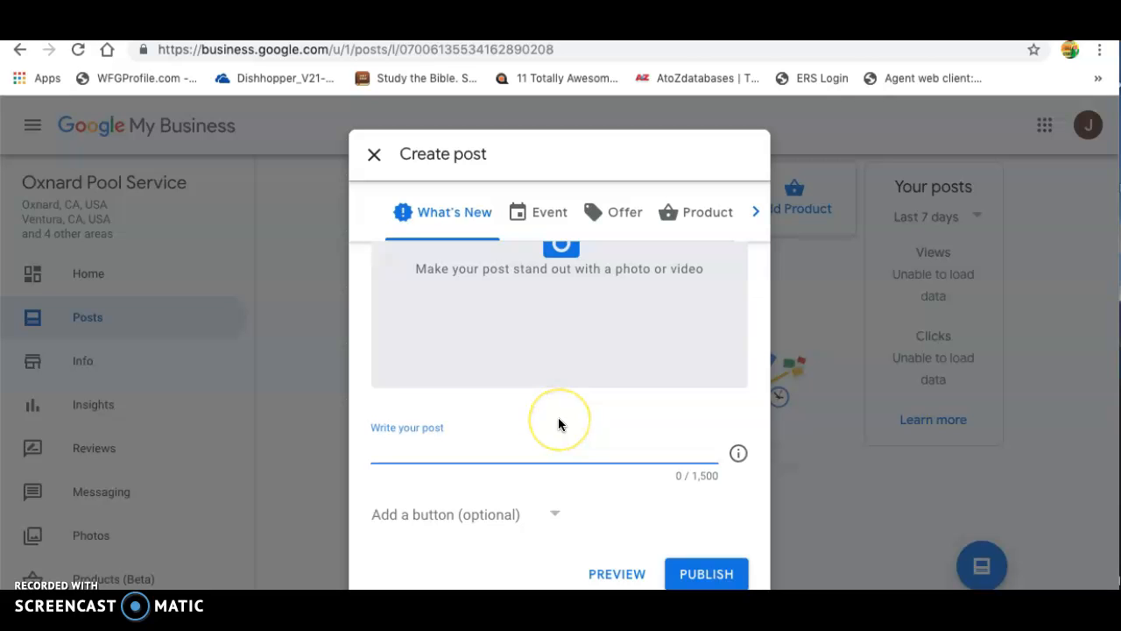
pyautogui.click(694, 575)
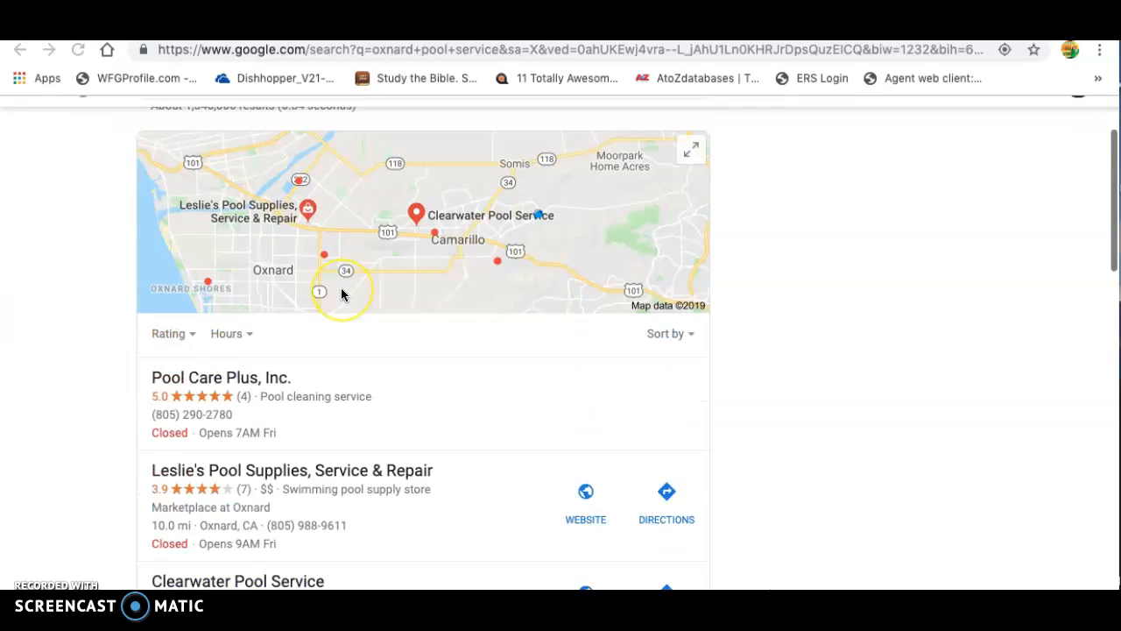
pyautogui.scroll(2, 340, 287)
pyautogui.scroll(-1, 301, 324)
pyautogui.scroll(1, 300, 324)
pyautogui.scroll(-4, 301, 330)
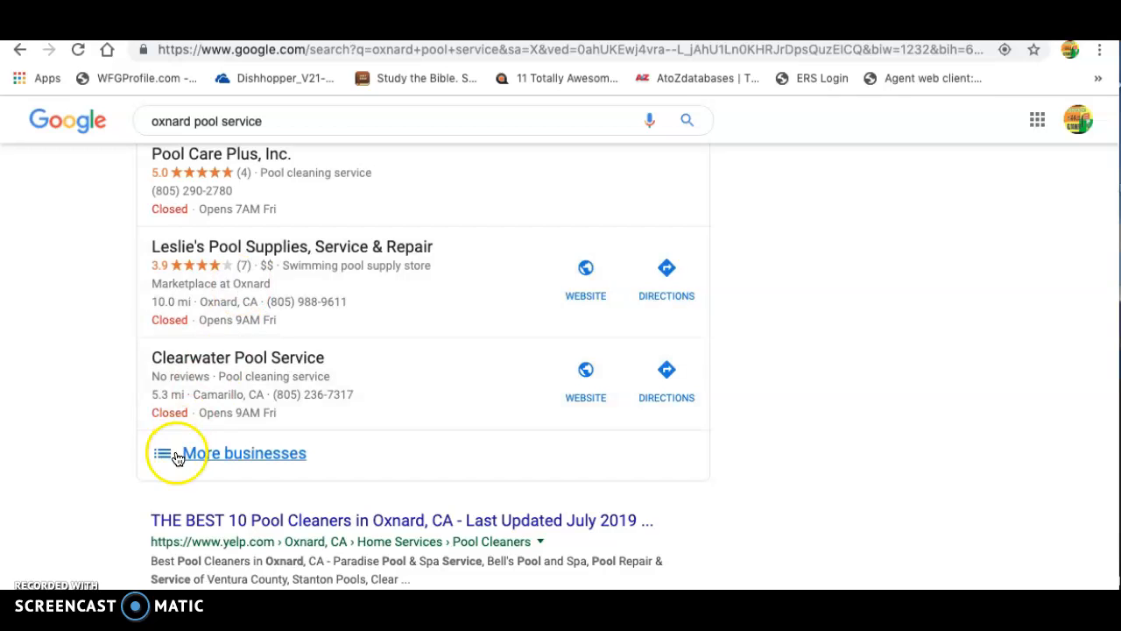
# - Expand More businesses for 'oxnard pool service' and scroll through the local listings beside the map
pyautogui.click(177, 457)
pyautogui.scroll(-2, 178, 459)
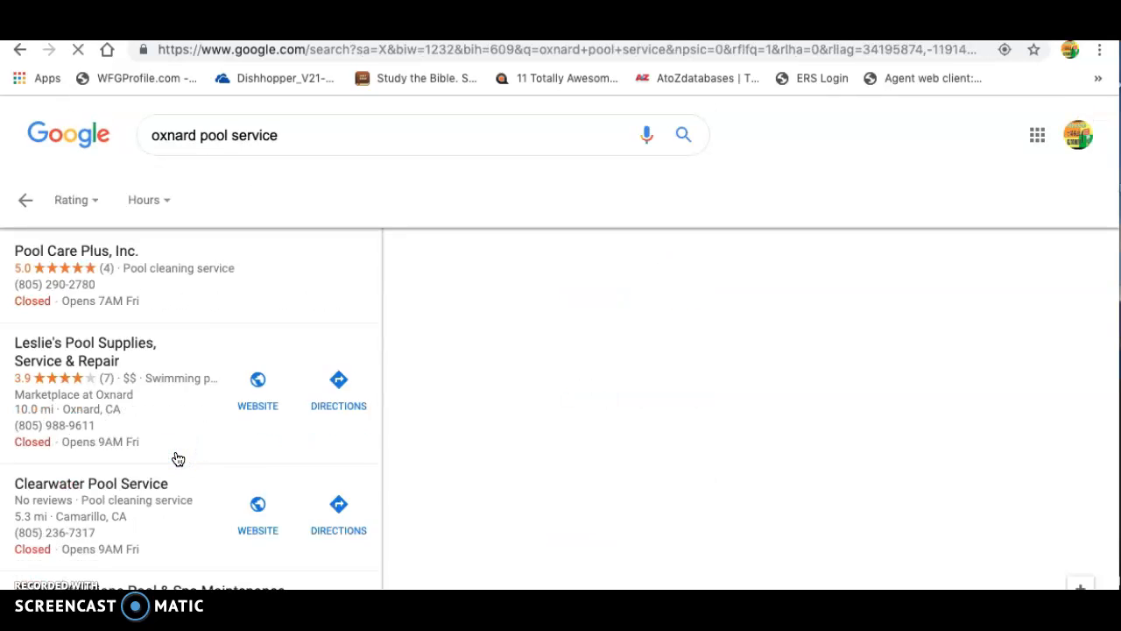
pyautogui.scroll(-3, 176, 458)
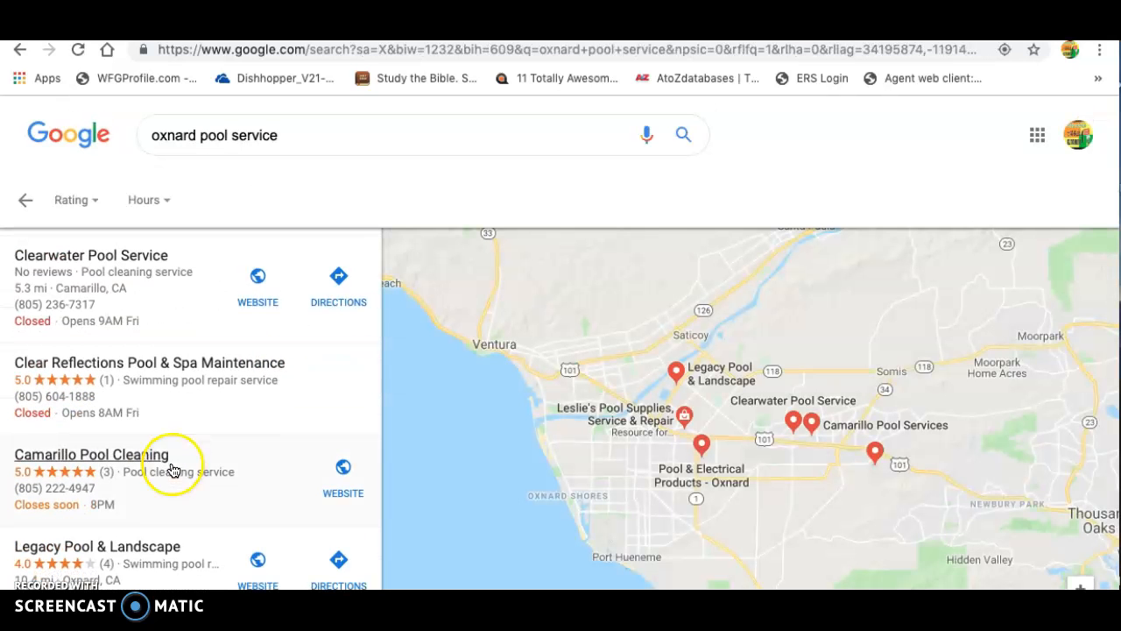
pyautogui.scroll(-1, 145, 471)
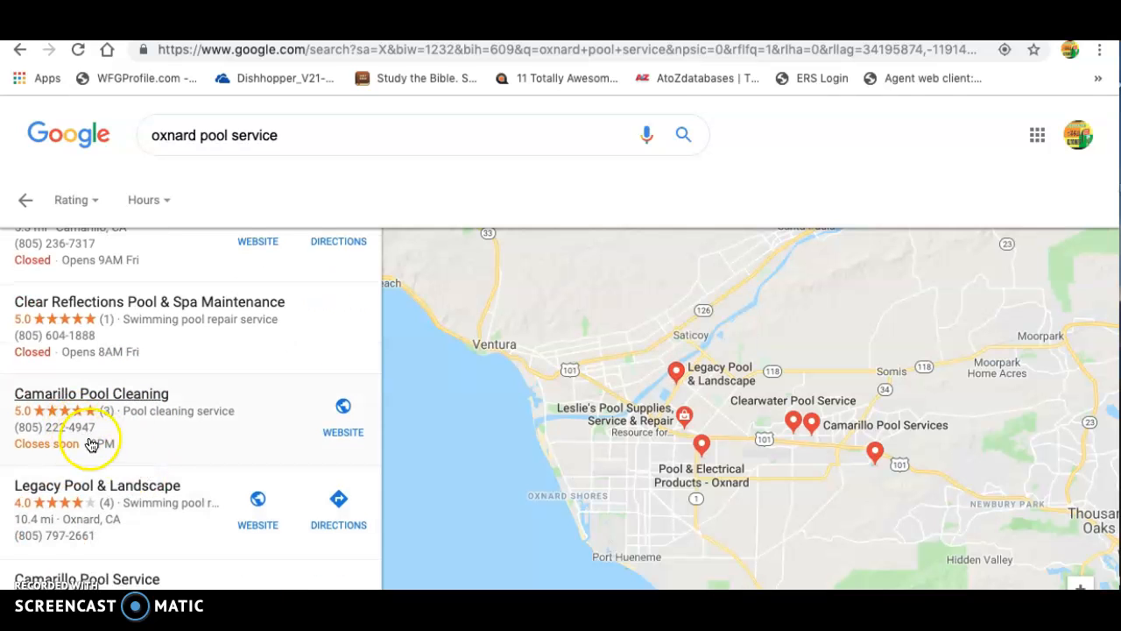
pyautogui.scroll(-3, 97, 442)
pyautogui.scroll(-6, 125, 429)
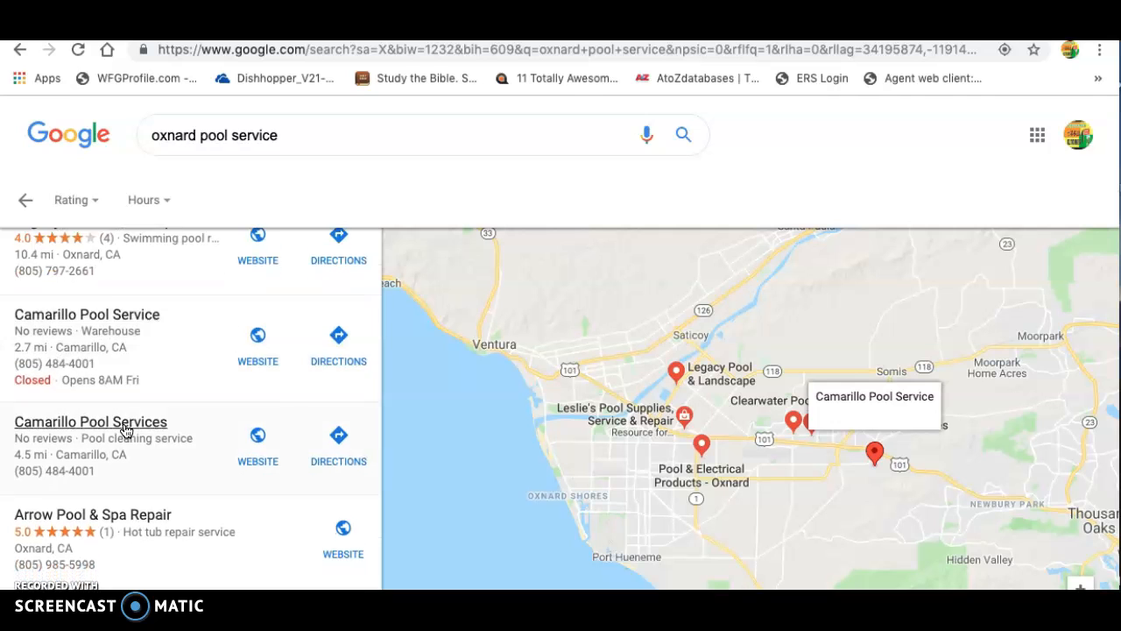
pyautogui.click(51, 515)
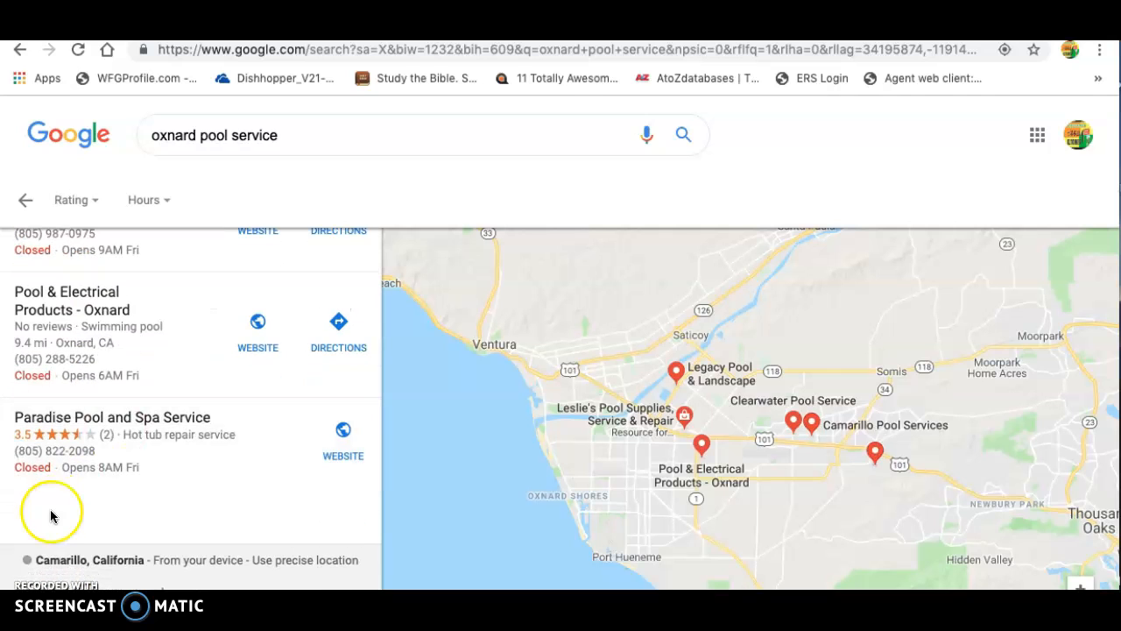